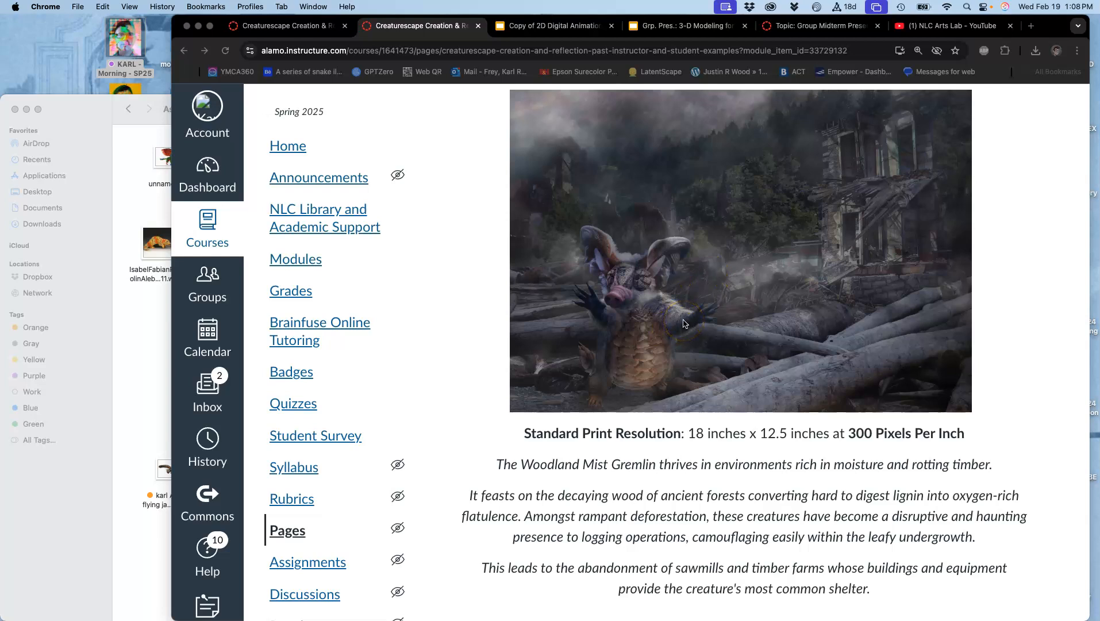
- Highlight the Woodland Mist Gremlin example's 18 inches x 12.5 inches size, 300 Pixels Per Inch value and Standard Print Resolution label
scroll(778, 388, down, 1)
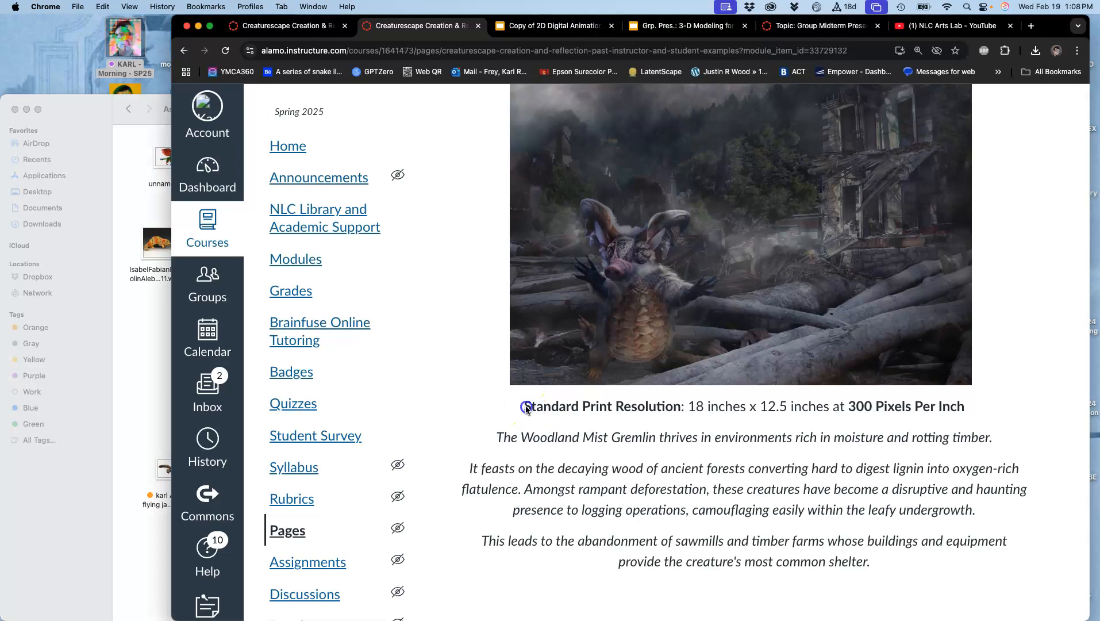
scroll(660, 305, up, 3)
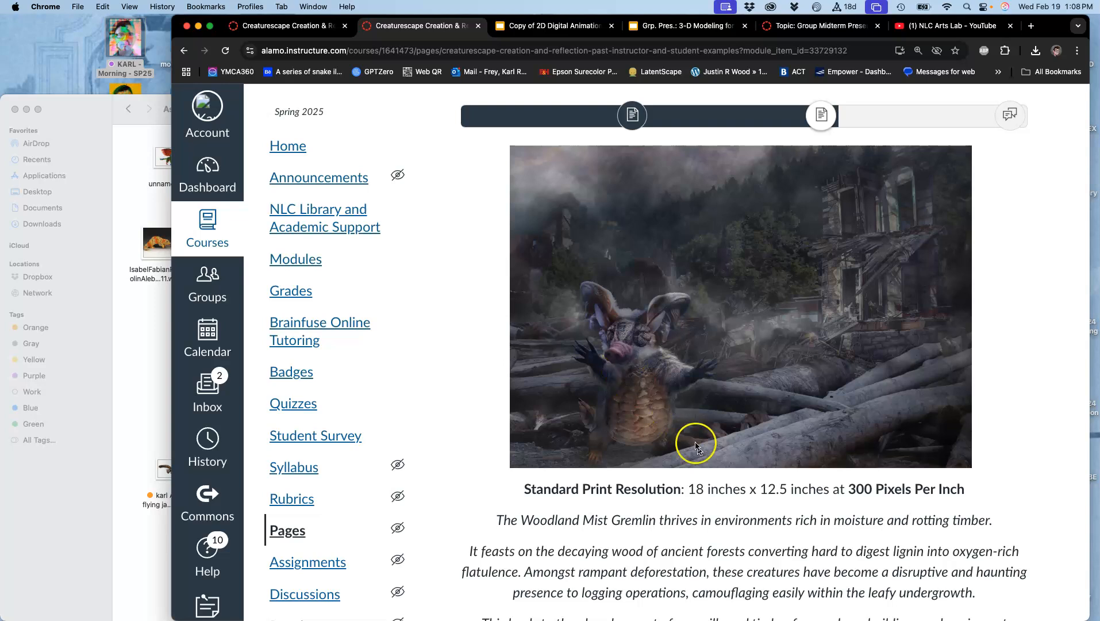
click(691, 490)
drag(690, 489, 829, 492)
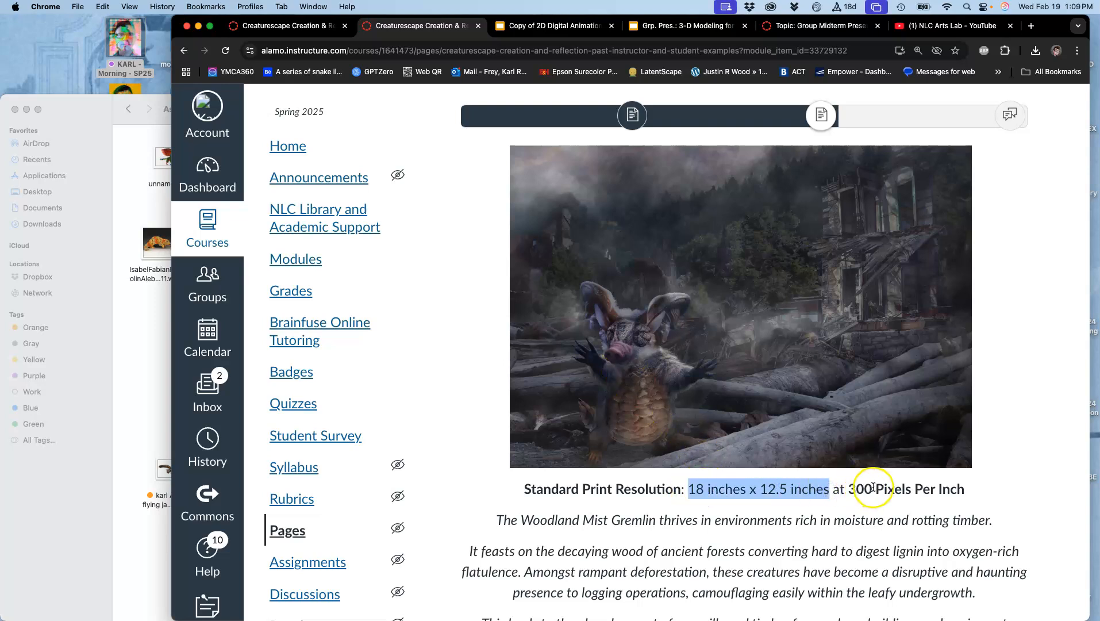
click(856, 488)
drag(856, 488, 962, 486)
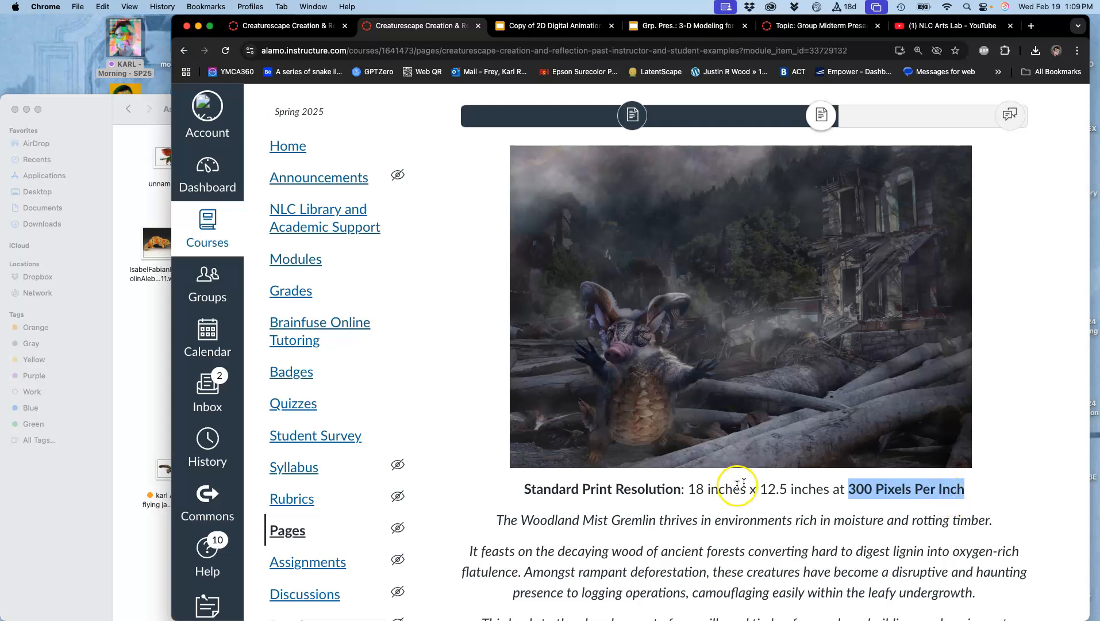
drag(679, 489, 525, 480)
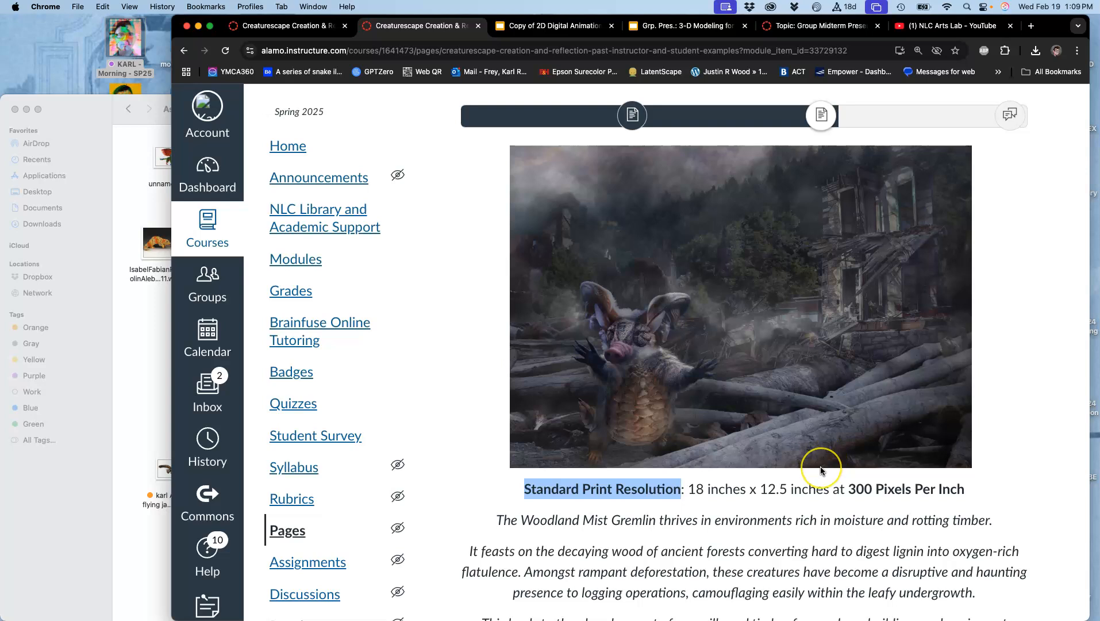
- Highlight the Screen Resolution label under the mushroom-forest creature example
scroll(820, 465, down, 8)
scroll(820, 470, down, 2)
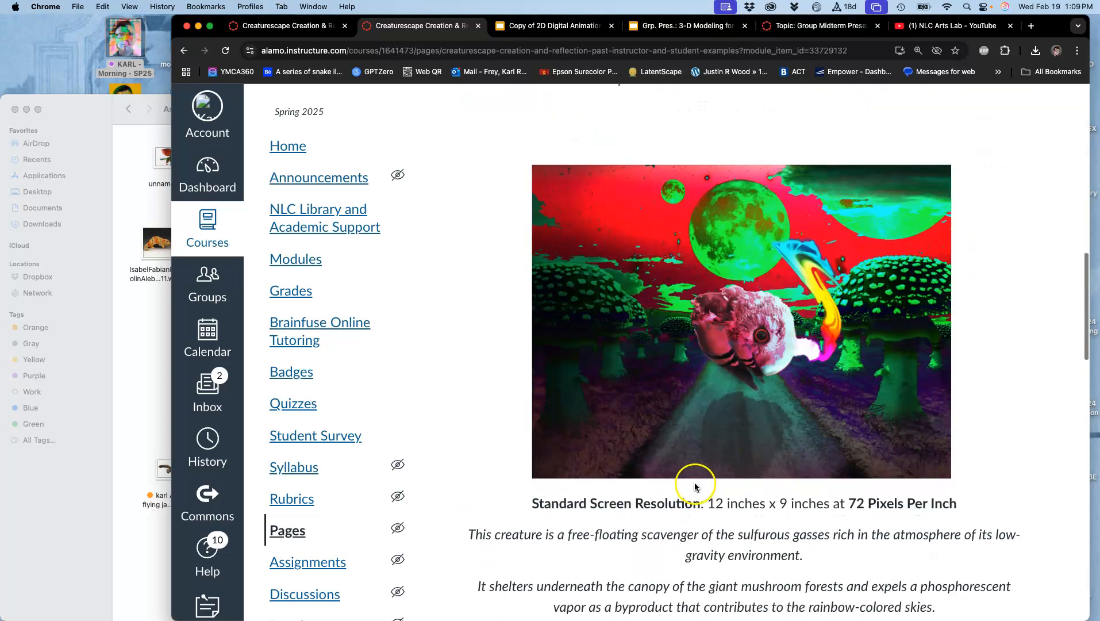
drag(590, 504, 693, 506)
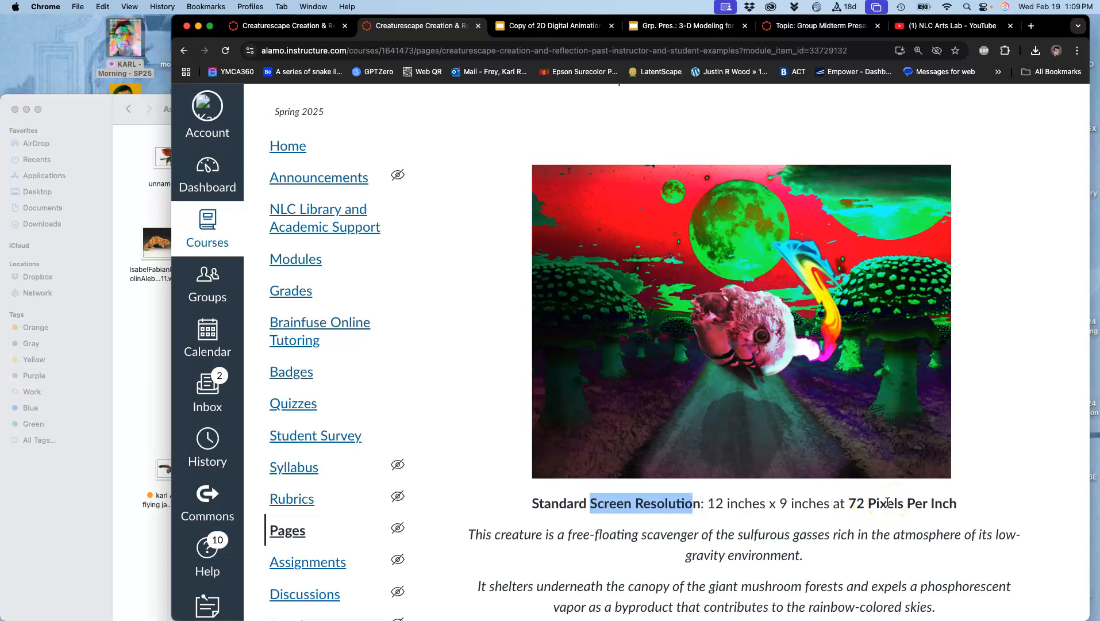
- Return to the Woodland Mist Gremlin example and highlight its full written description
scroll(887, 503, up, 10)
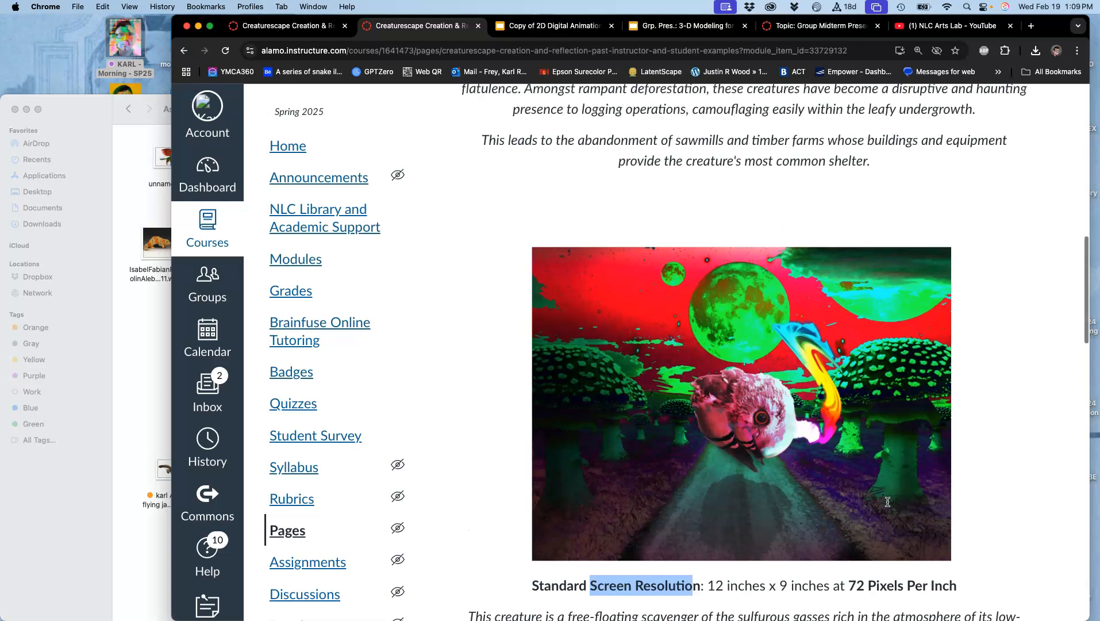
scroll(887, 503, up, 2)
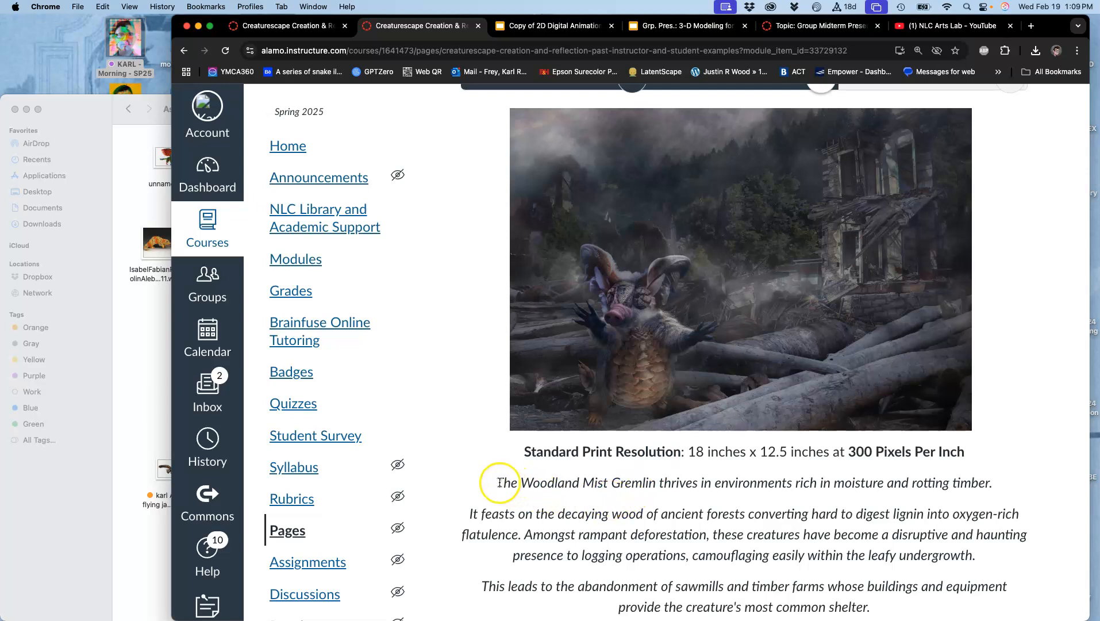
drag(501, 482, 881, 608)
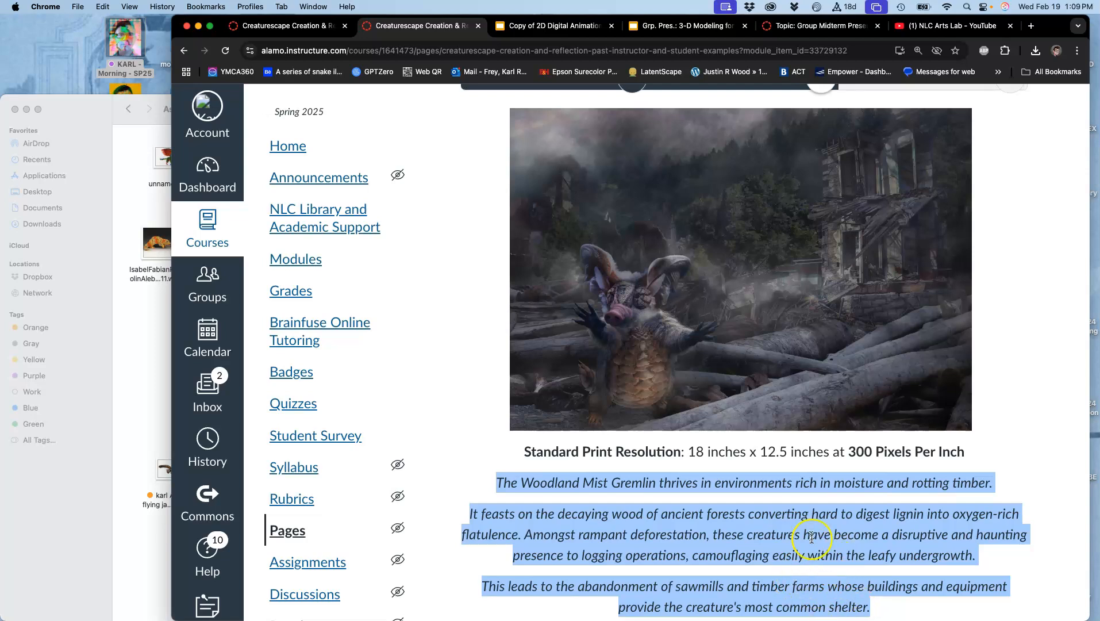
scroll(807, 531, down, 1)
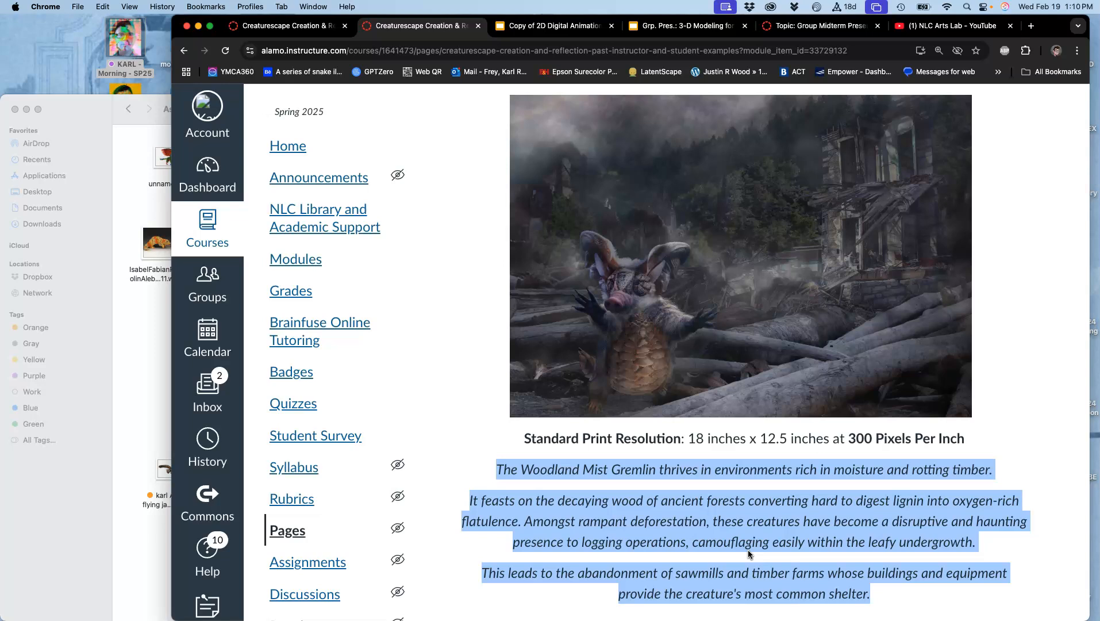
- Examine the mushroom-forest creature example together with its resolution and description
scroll(770, 493, down, 10)
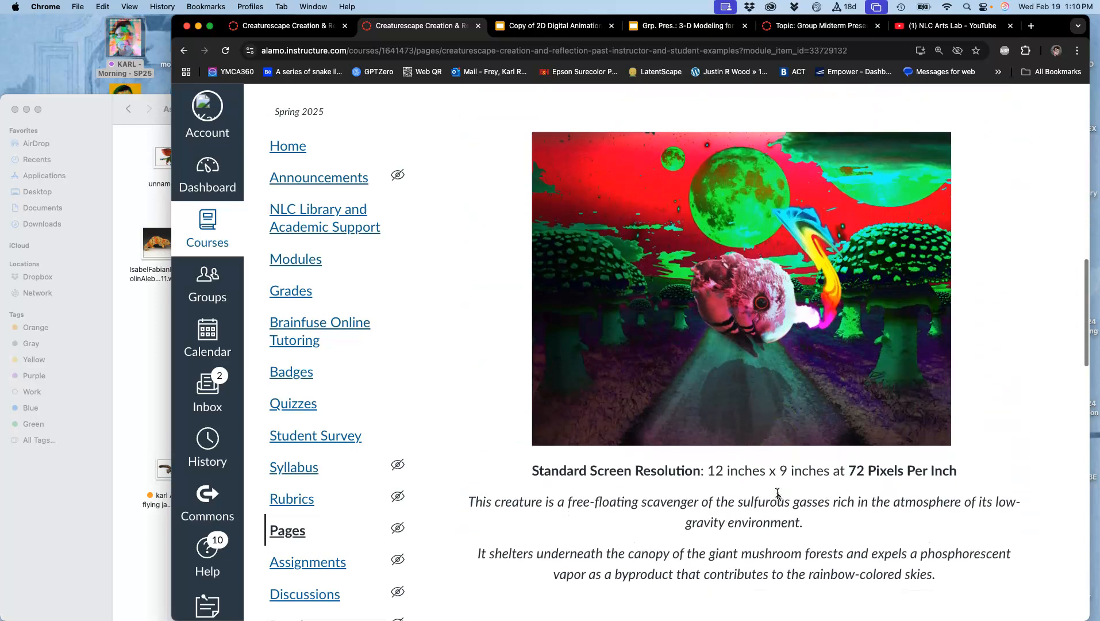
scroll(777, 494, down, 1)
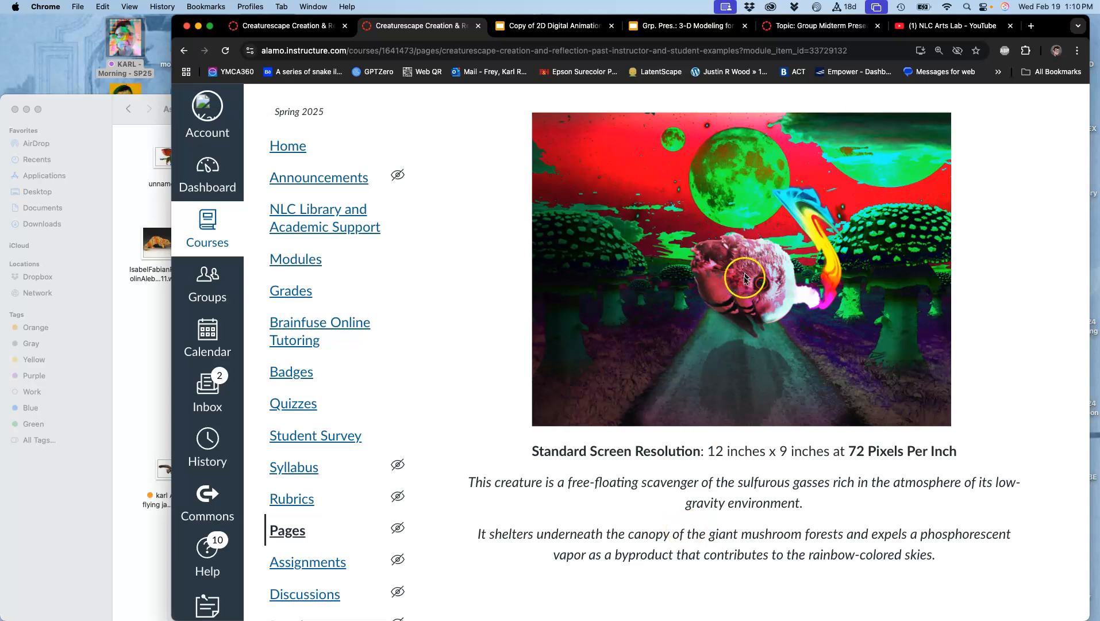
scroll(509, 411, down, 1)
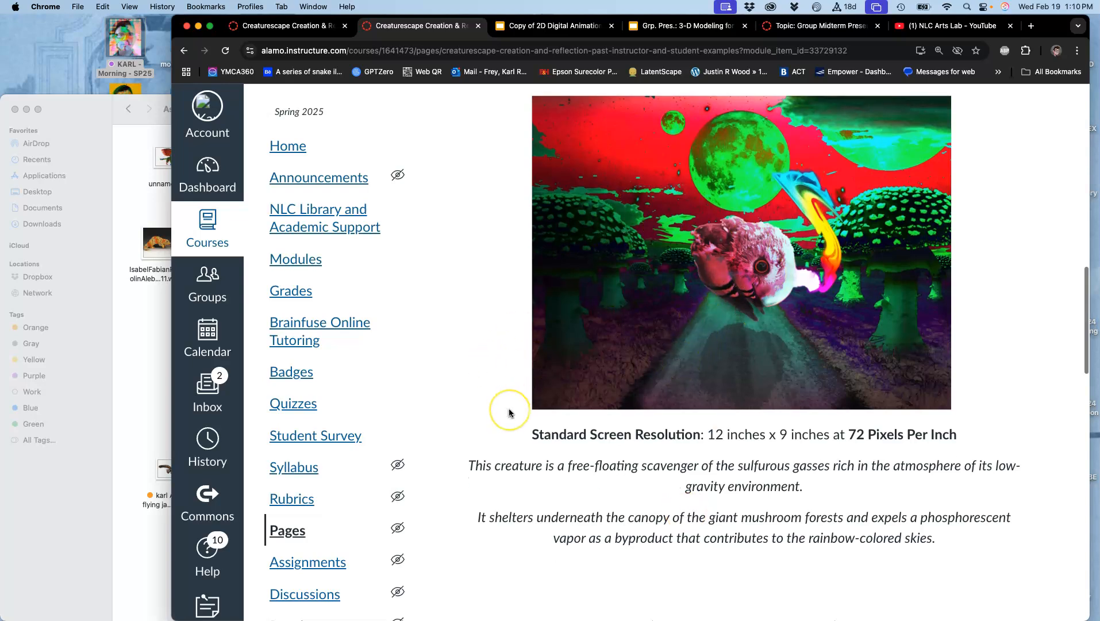
scroll(509, 412, down, 9)
scroll(508, 414, up, 10)
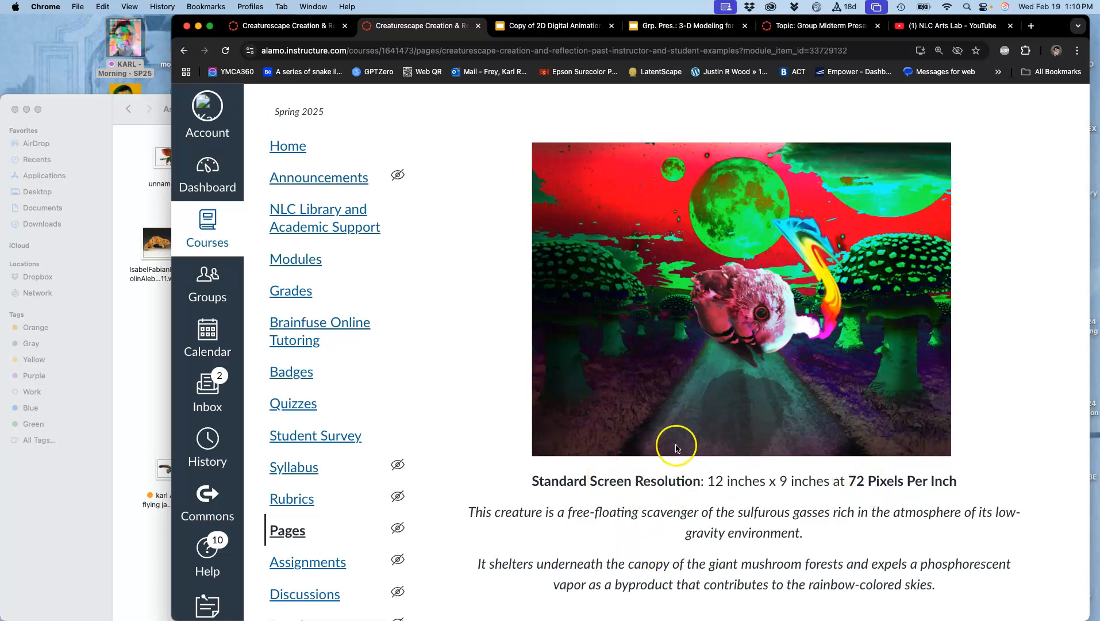
- Review the three side-by-side creature examples and the links for more examples and tutorial videos
scroll(706, 527, down, 10)
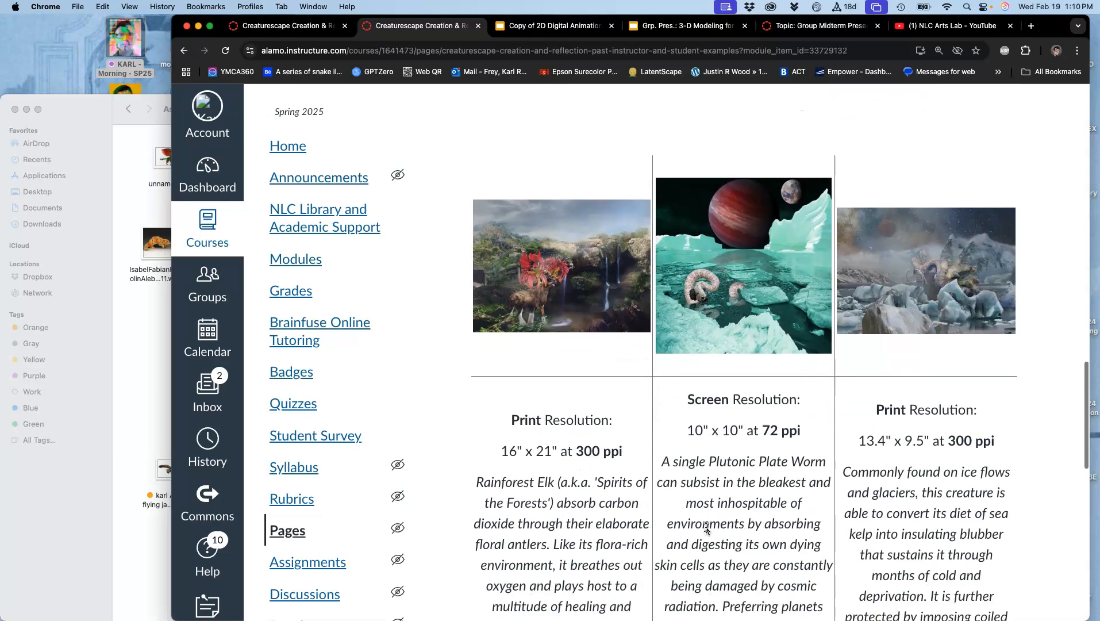
scroll(706, 527, down, 1)
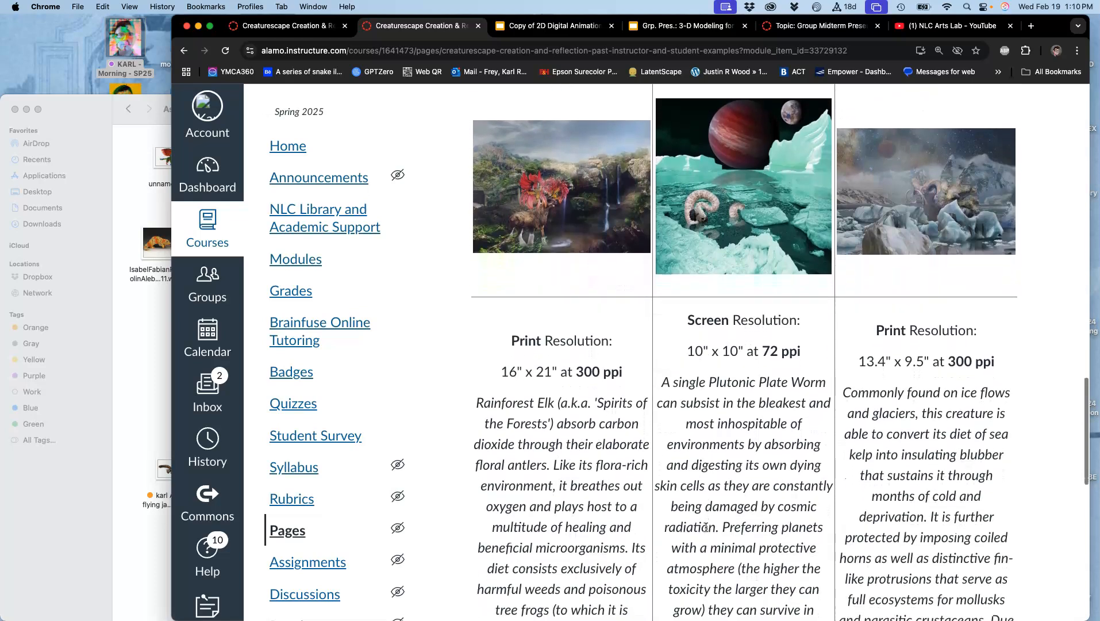
scroll(706, 527, down, 10)
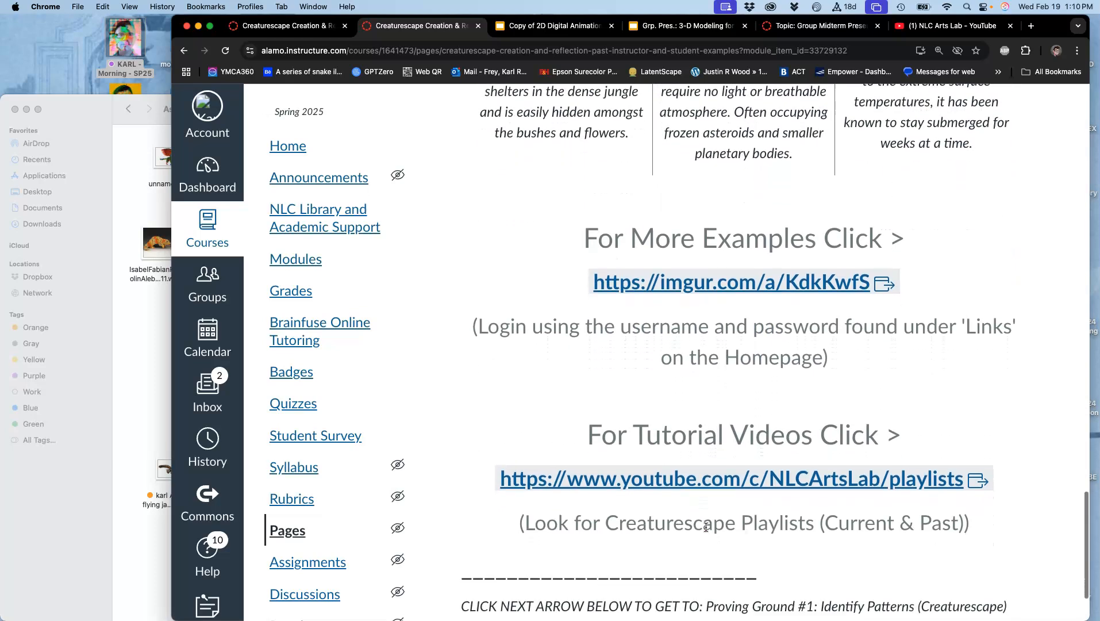
click(658, 446)
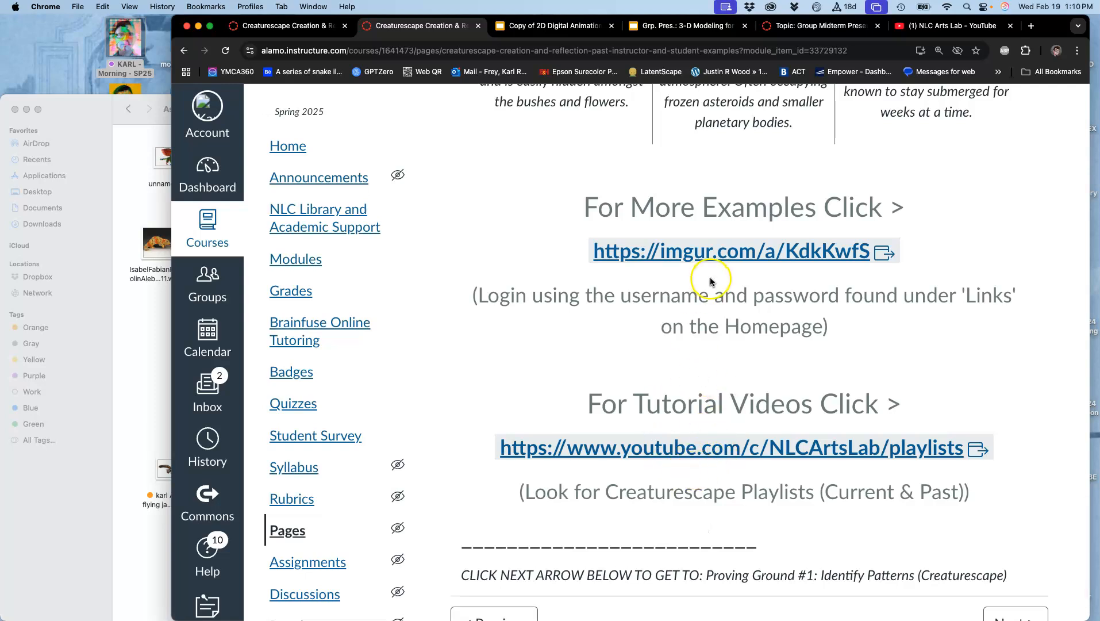
- Go on to the Proving Ground #1 discussion and highlight "Identify Patterns" in its title
click(1011, 616)
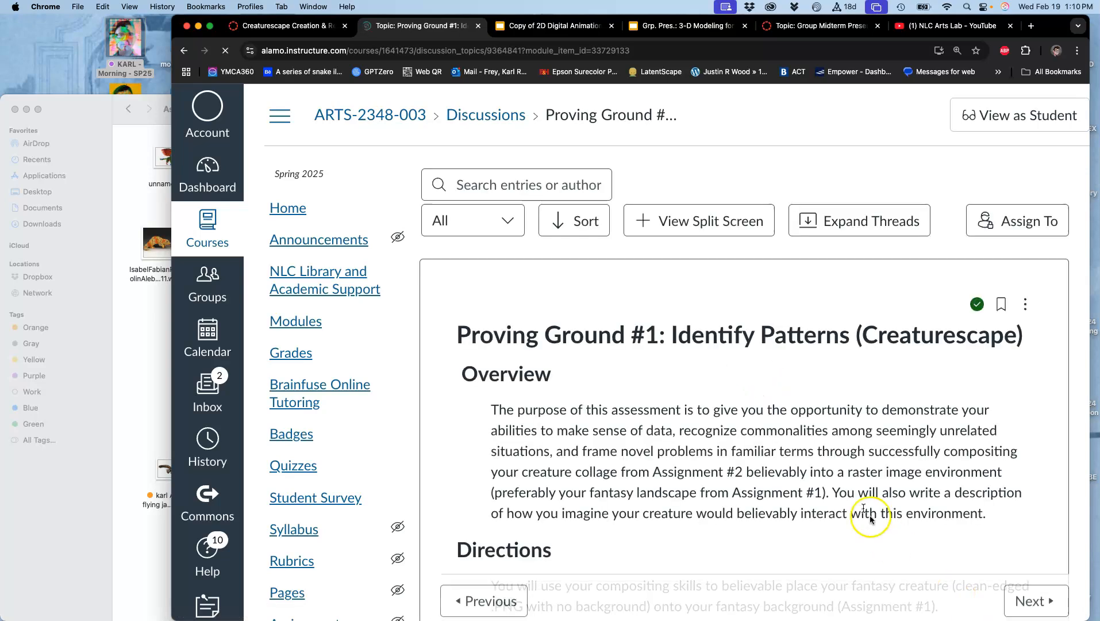
scroll(771, 448, down, 2)
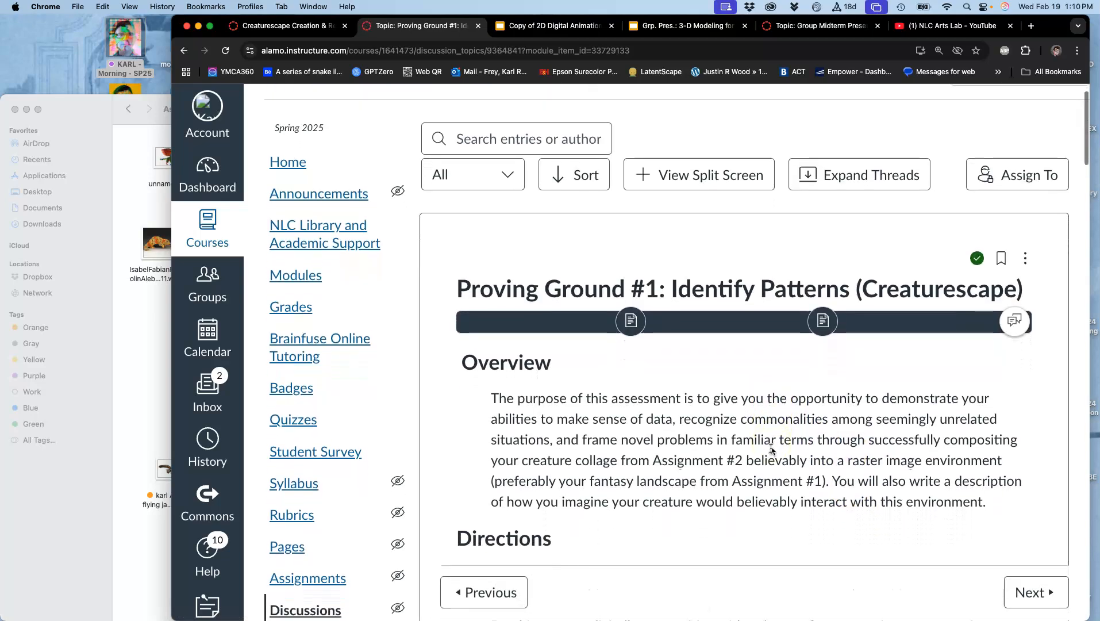
drag(669, 289, 851, 287)
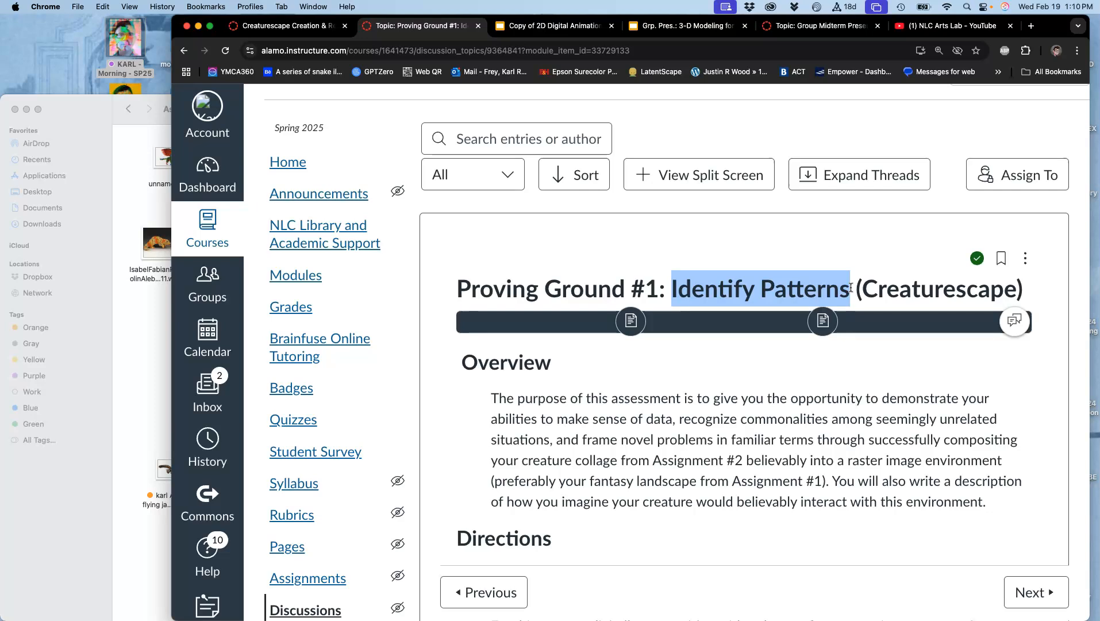
scroll(862, 281, down, 1)
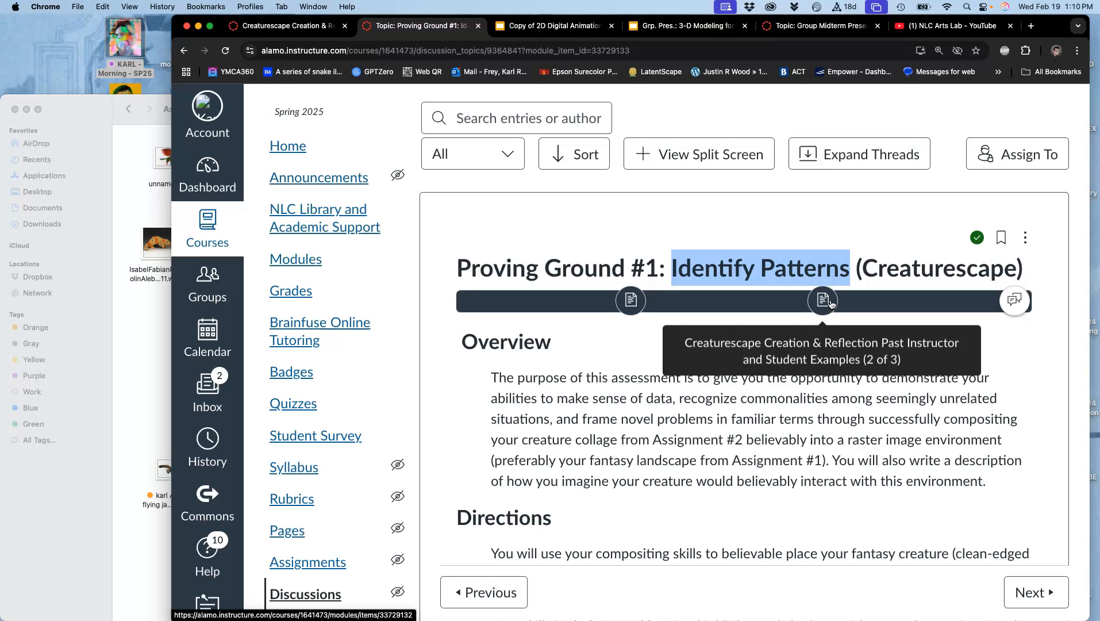
- Read the Overview and Directions, highlighting the requirement "clean-edged .PNG with no background"
scroll(830, 304, down, 4)
click(826, 363)
scroll(825, 364, down, 1)
scroll(825, 364, down, 7)
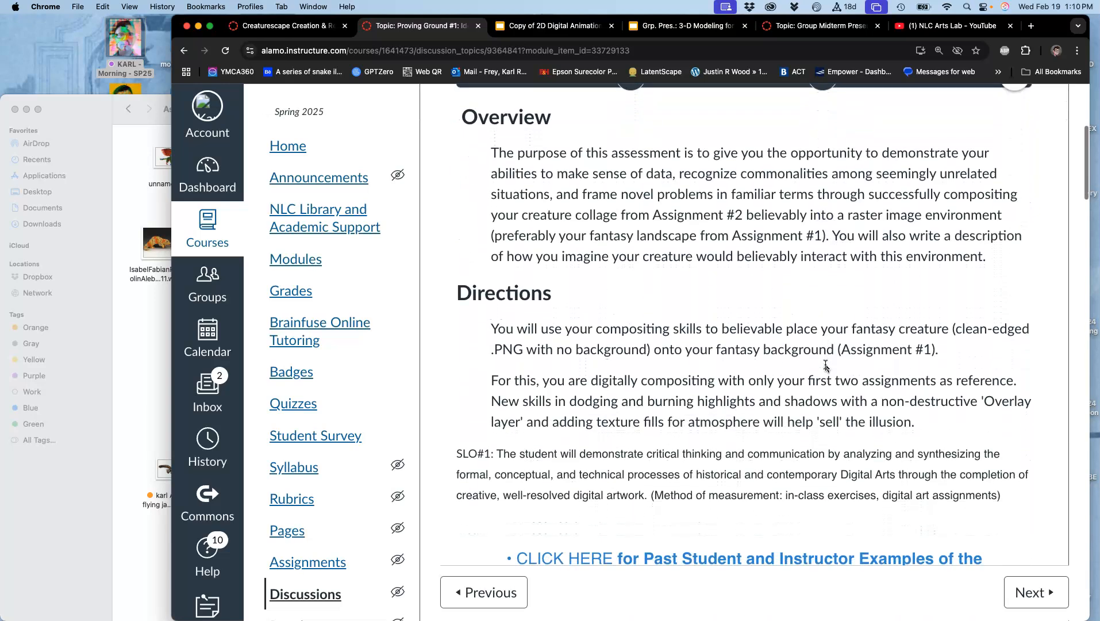
scroll(825, 364, down, 2)
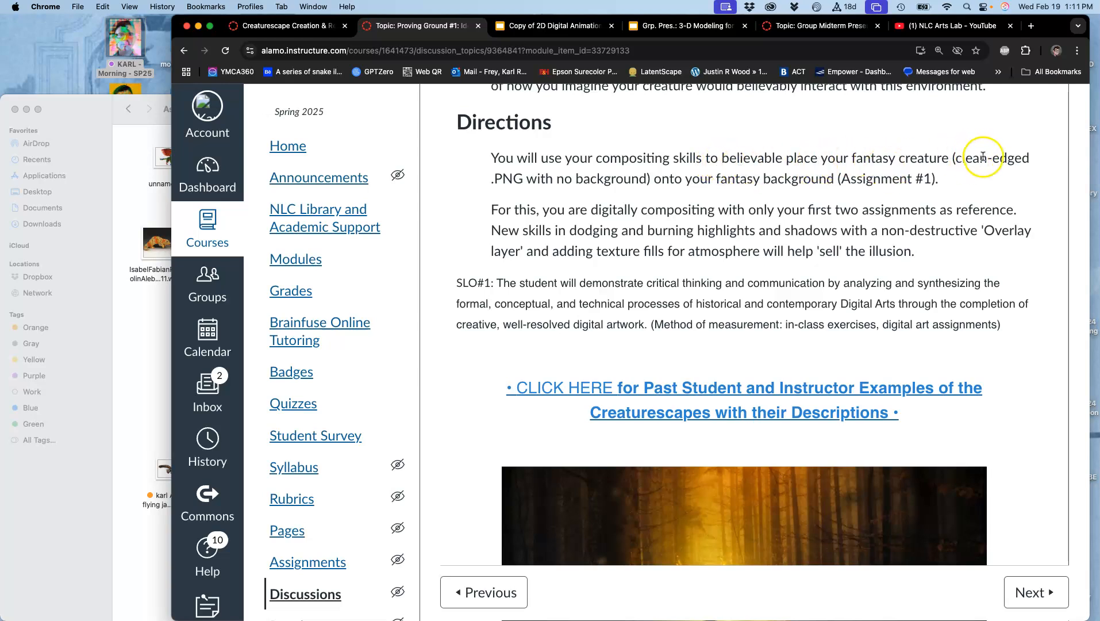
drag(955, 158, 646, 183)
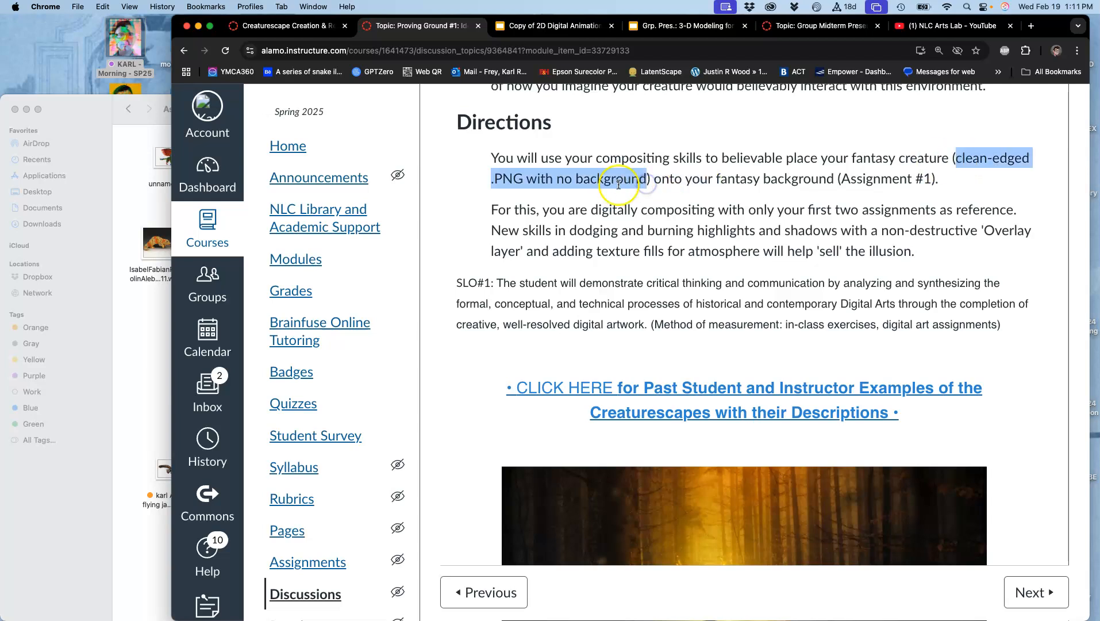
- Switch to the Assign. #2 folder in Finder and view the flying jaguar copy PNG, closing its preview when done
click(146, 310)
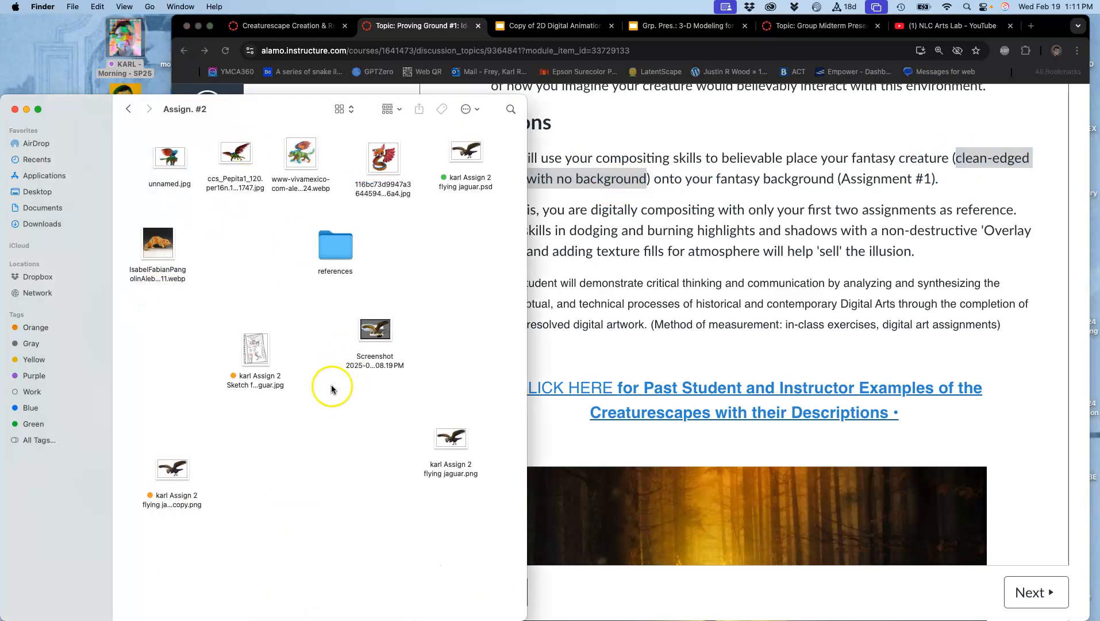
double_click(182, 473)
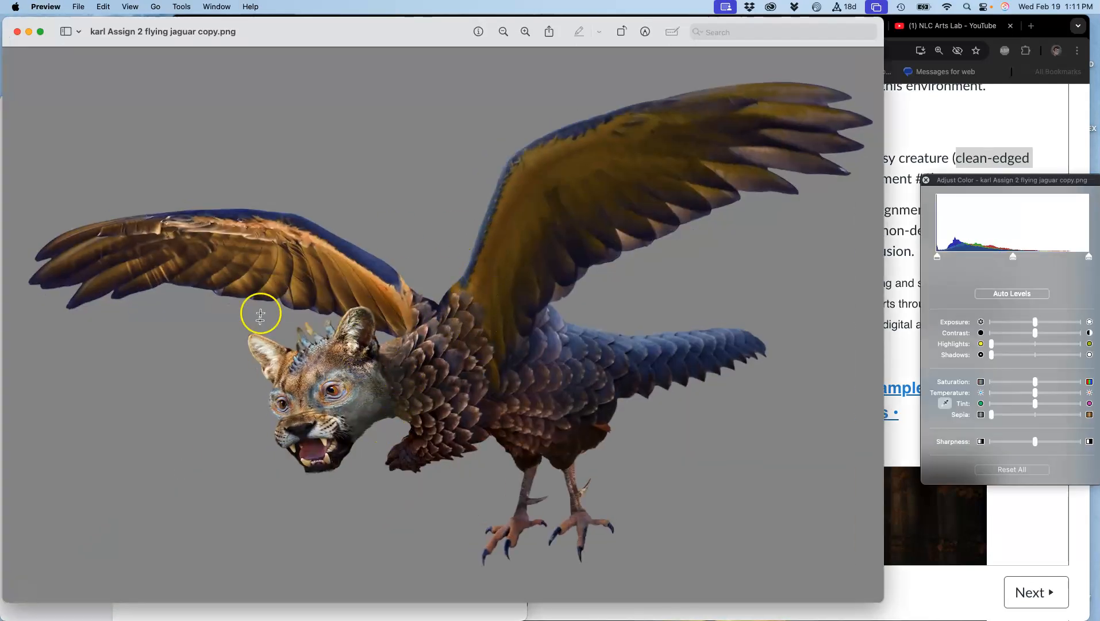
click(30, 36)
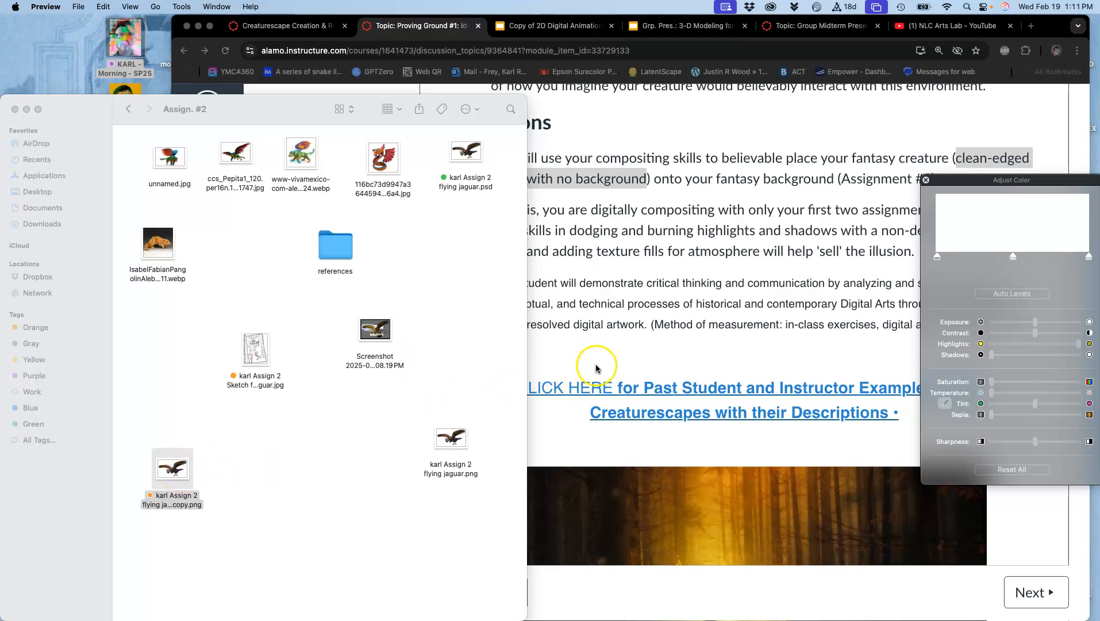
double_click(193, 473)
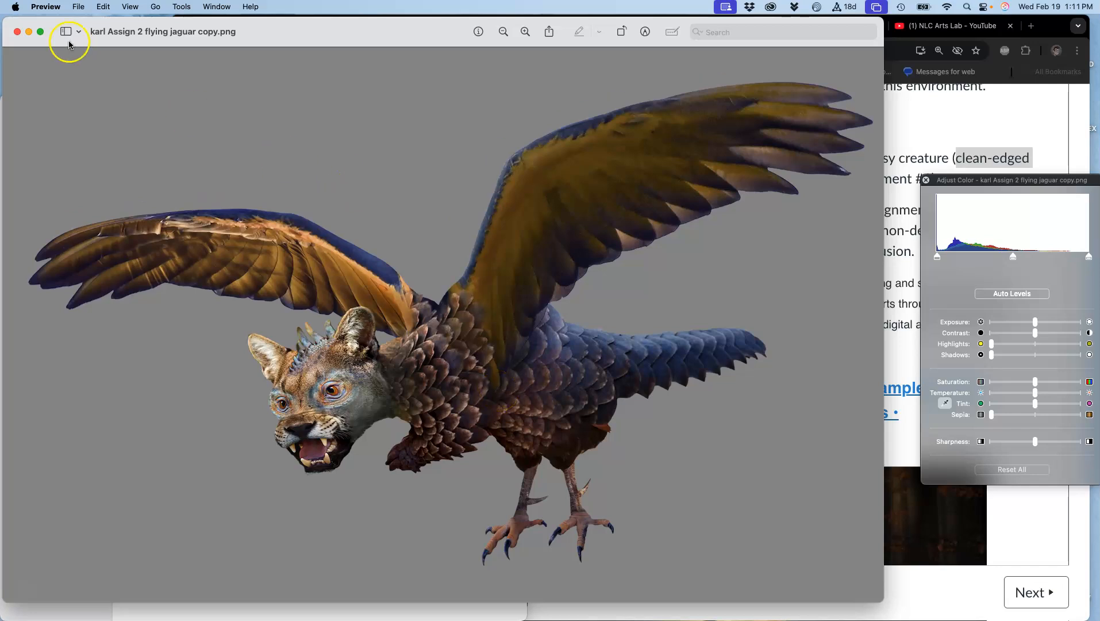
click(19, 32)
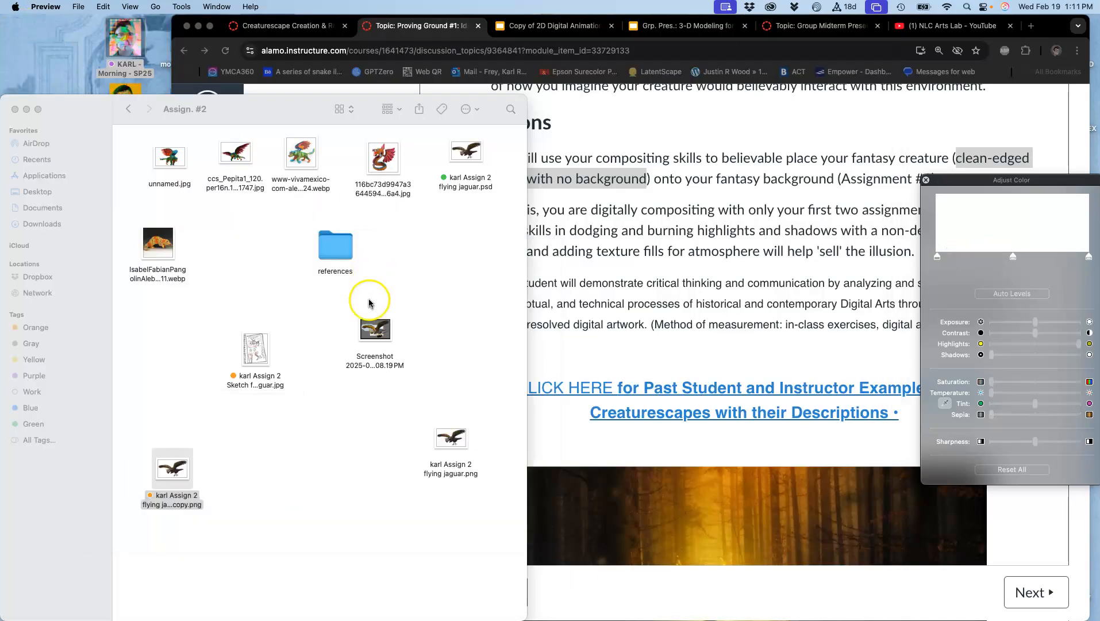
- View the 2025-02-12 screenshot of the rough creature collage, and close its preview
click(367, 330)
double_click(367, 331)
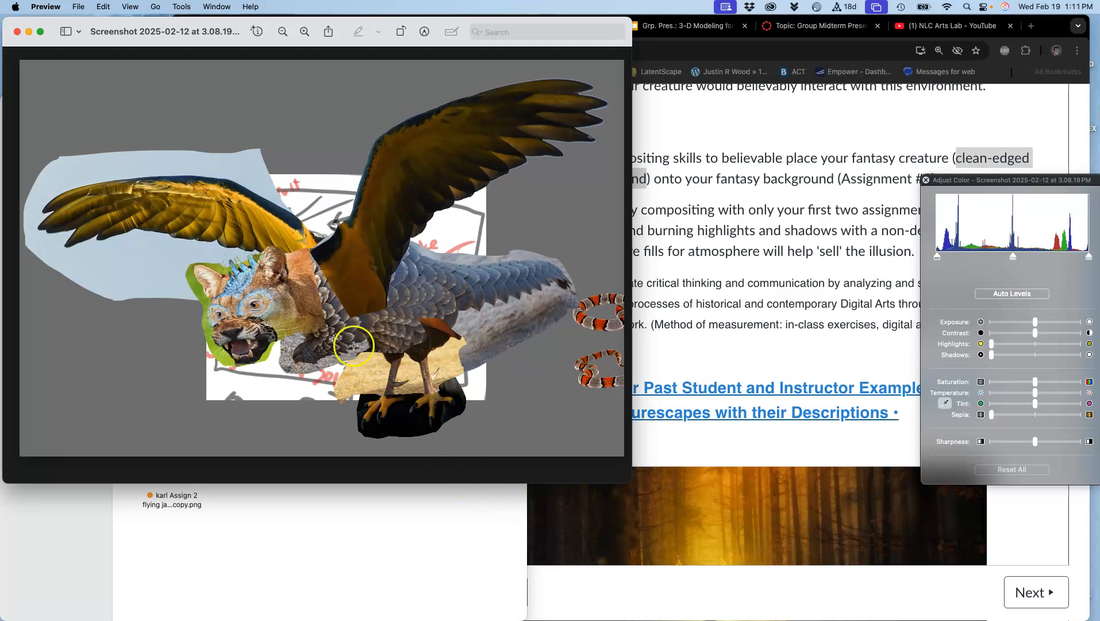
click(17, 32)
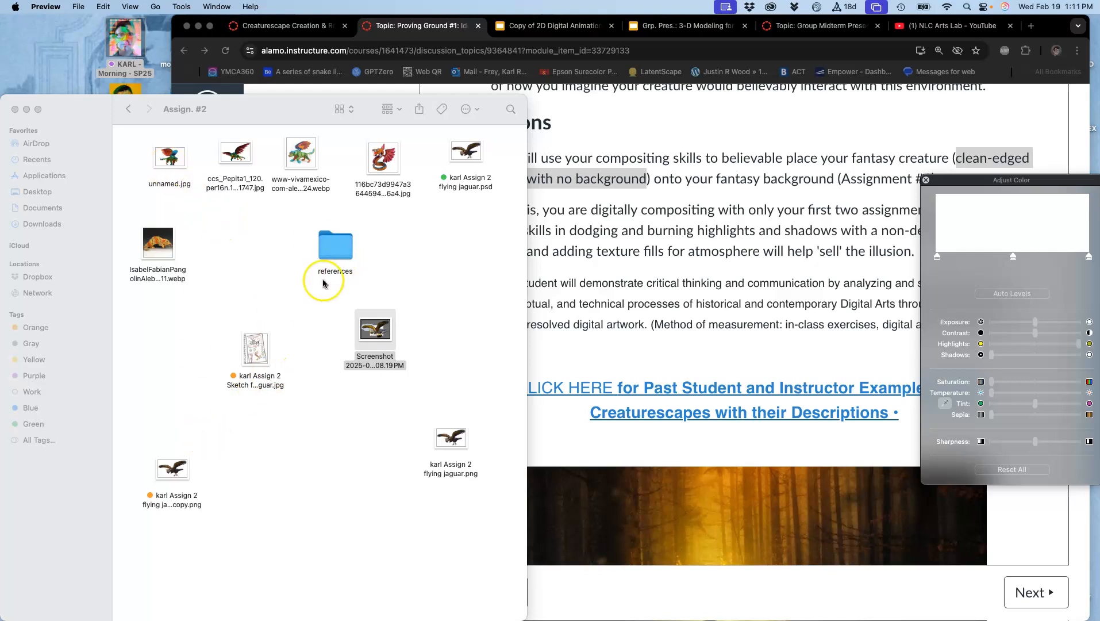
- Move the flying jaguar copy PNG beside the jaguar sketch in the Assign. #2 folder
drag(175, 476, 178, 339)
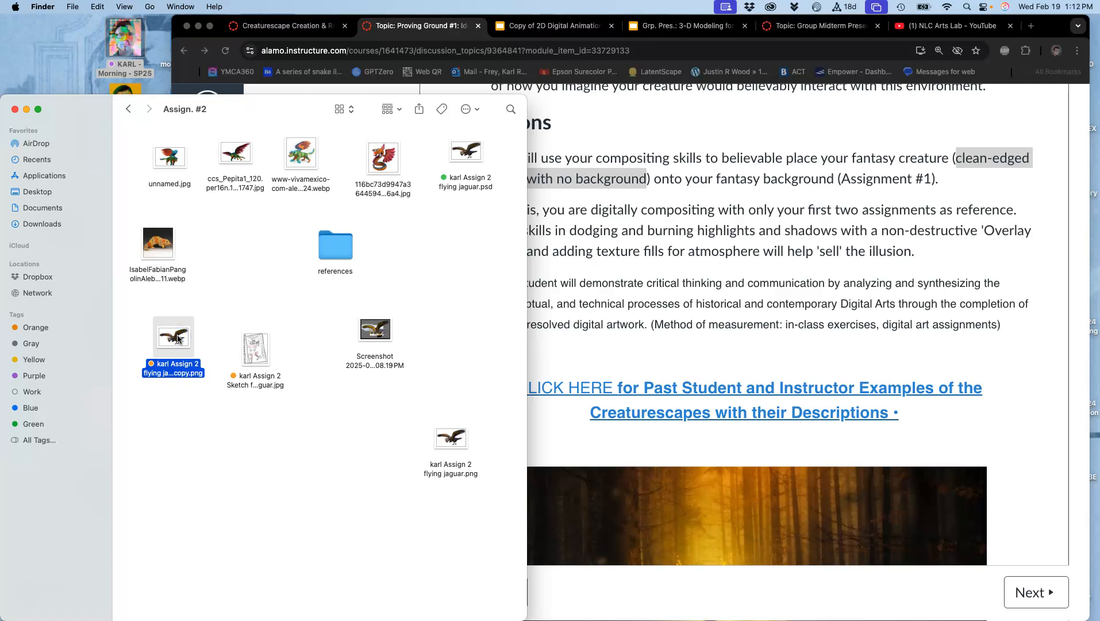
key(alt)
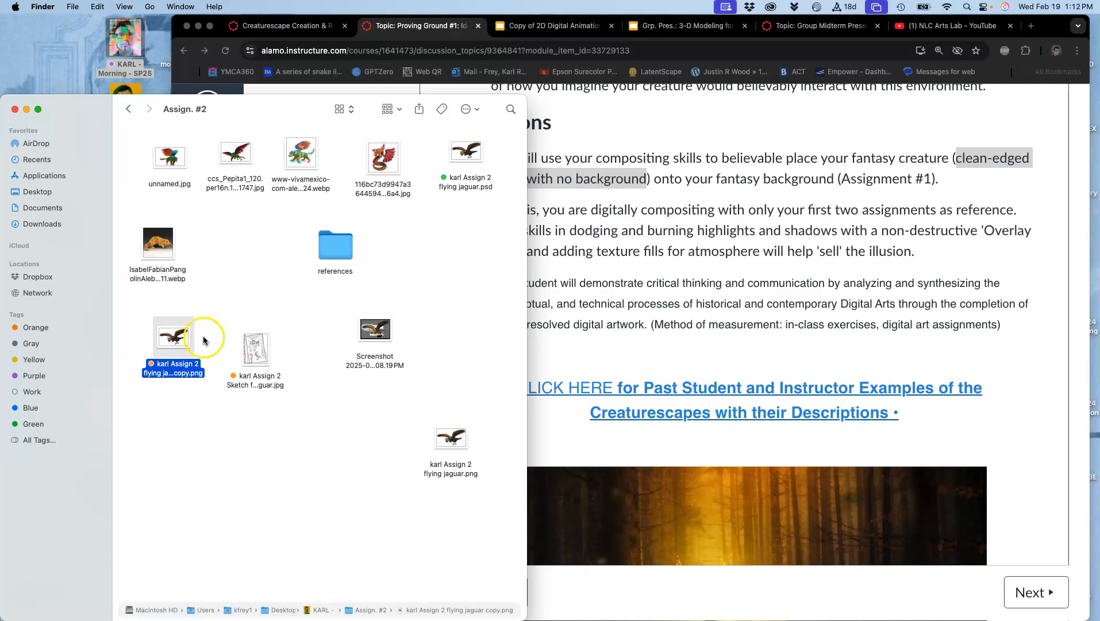
- Copy the orange-tagged flying jaguar copy PNG from the Assign. #2 folder to the desktop
click(179, 339)
drag(179, 339, 49, 41)
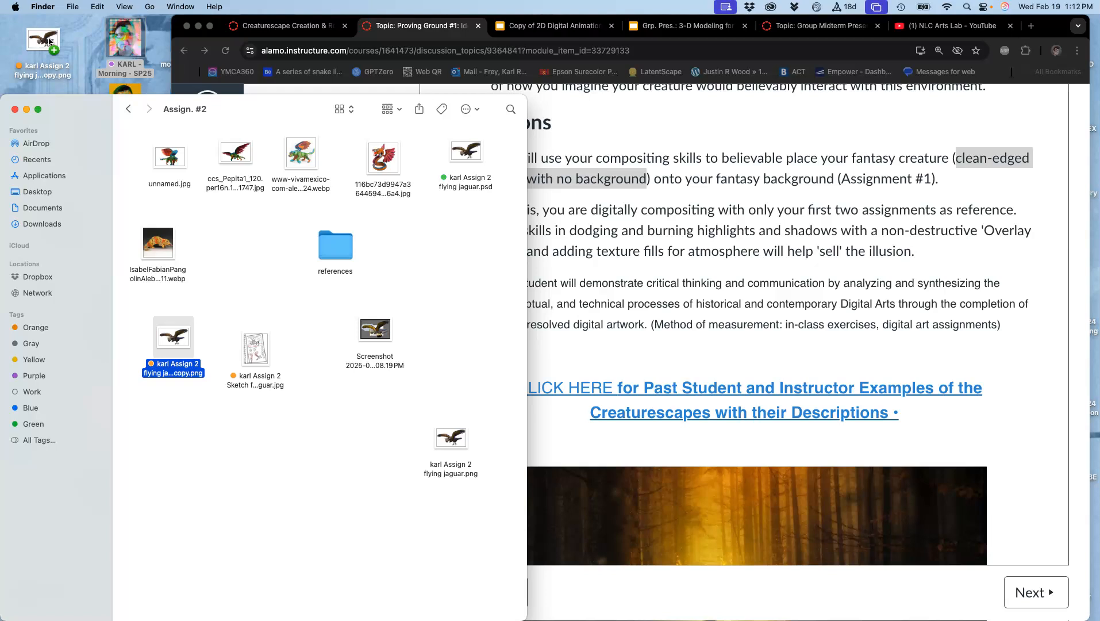
- Return to the Afternoon Digital Art SP25 folder and change the Assign. #2 folder's tag to green
click(128, 109)
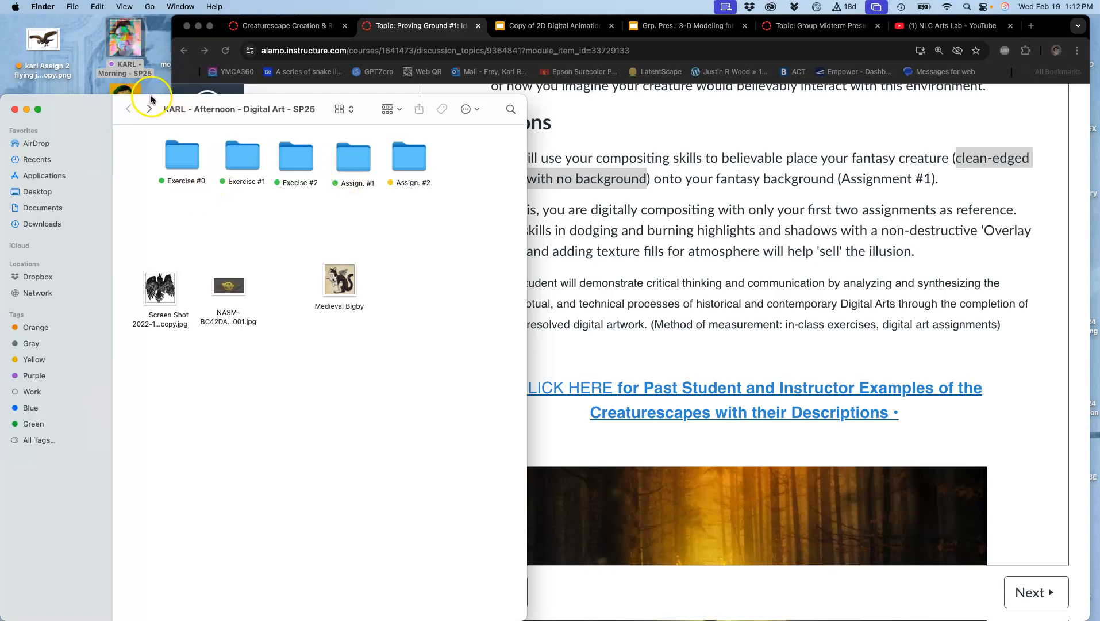
drag(151, 99, 151, 210)
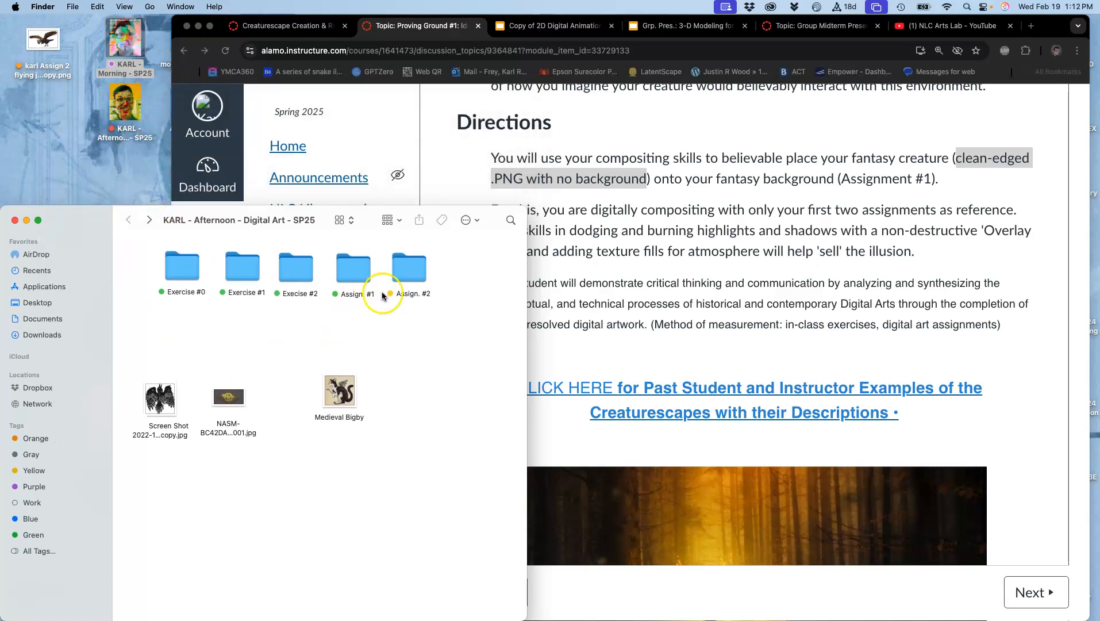
right_click(412, 266)
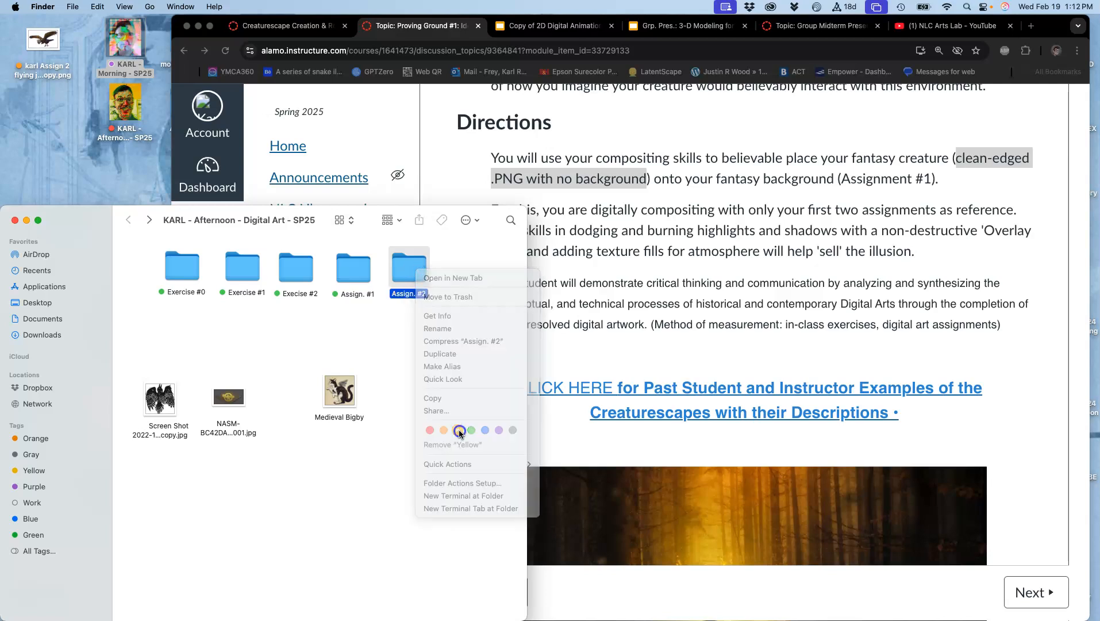
right_click(410, 267)
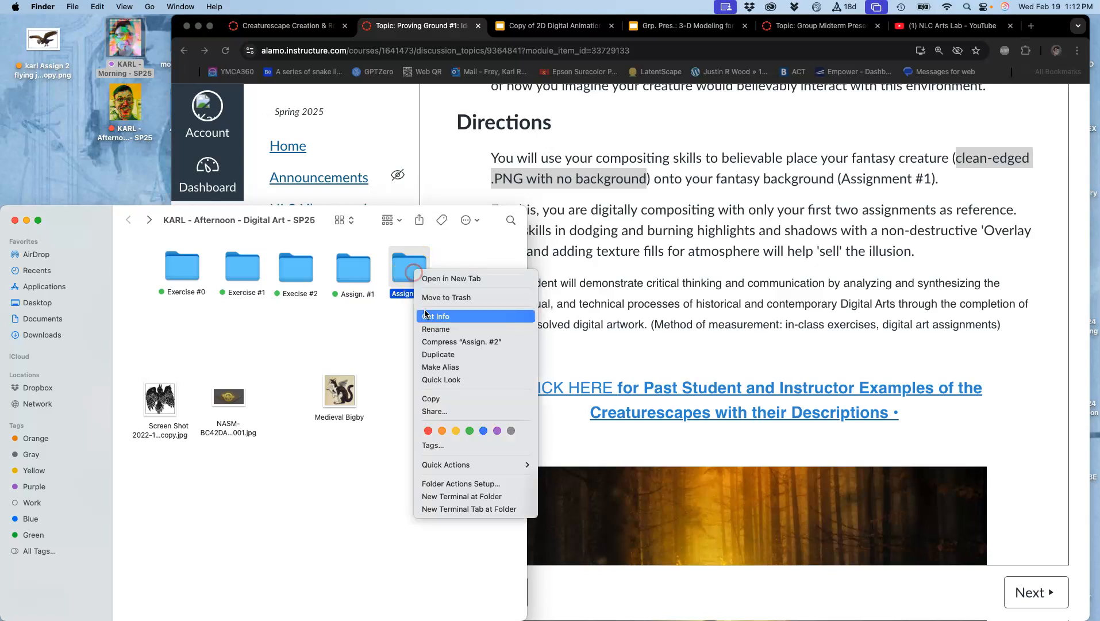
click(470, 429)
- Open the Assign. #1 folder and copy the green-tagged Olympus PSD to the desktop
double_click(353, 270)
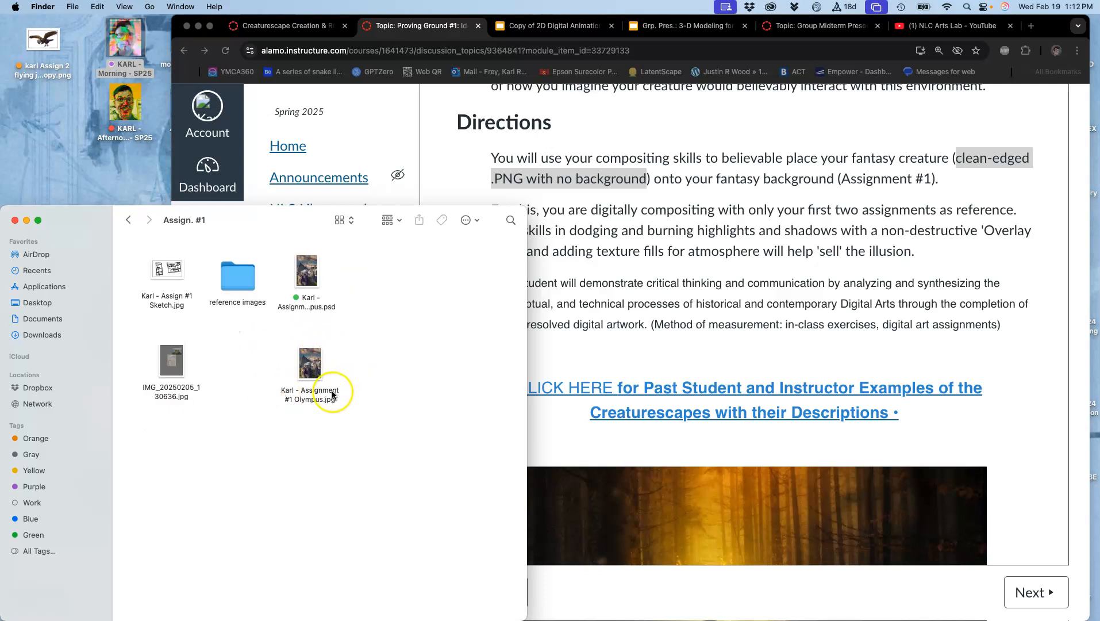
click(308, 277)
drag(308, 277, 45, 118)
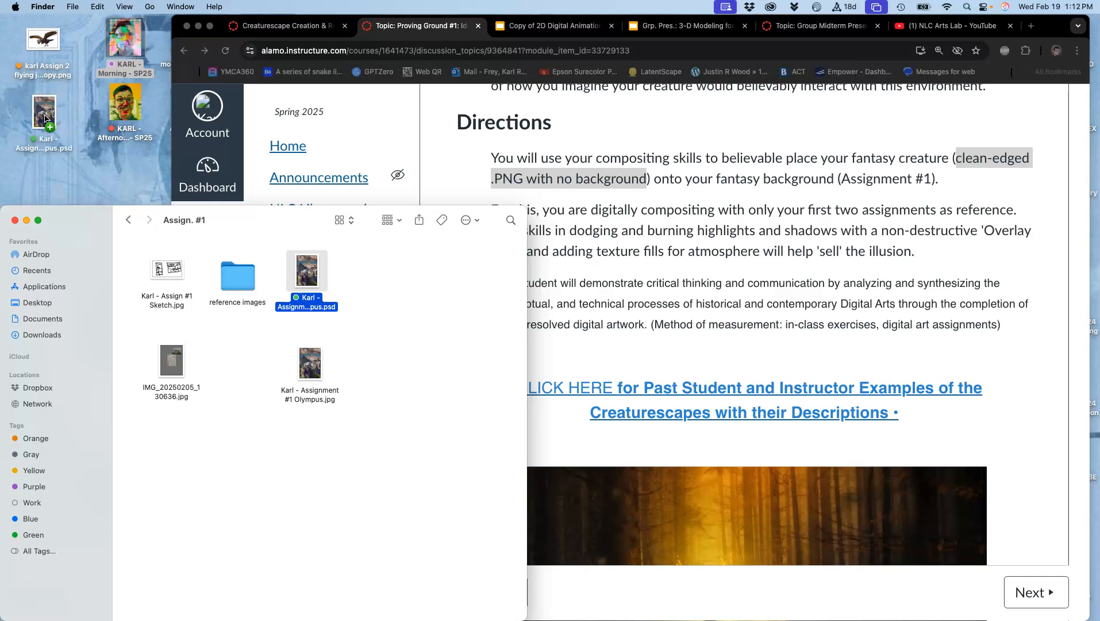
- View the desktop copy of the flying jaguar PNG, close its preview and return to the Assign. #1 folder
double_click(43, 47)
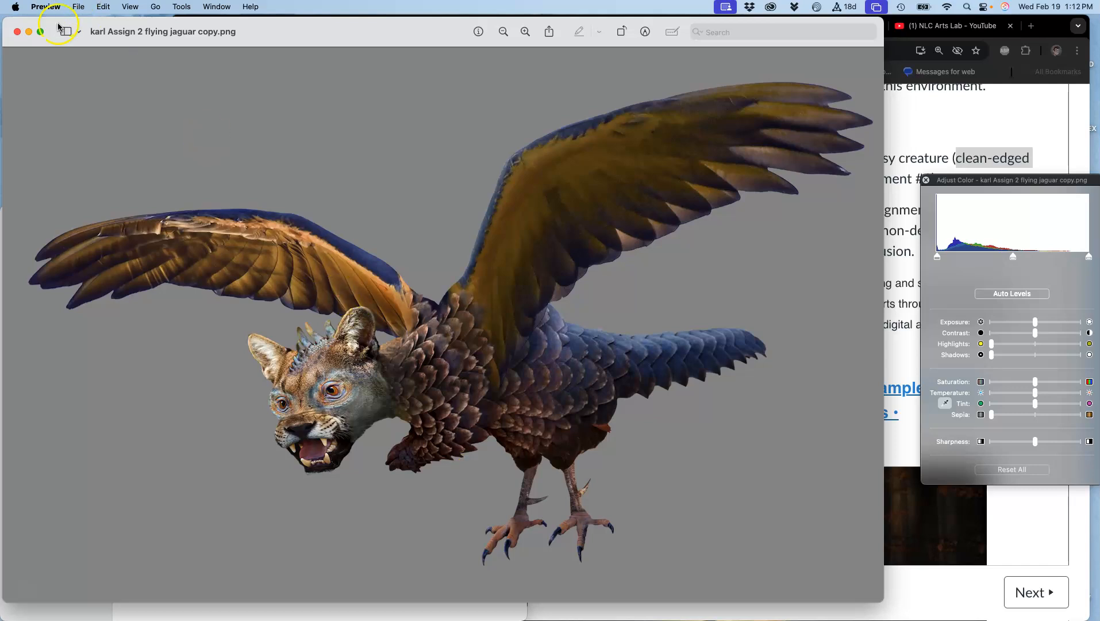
click(16, 31)
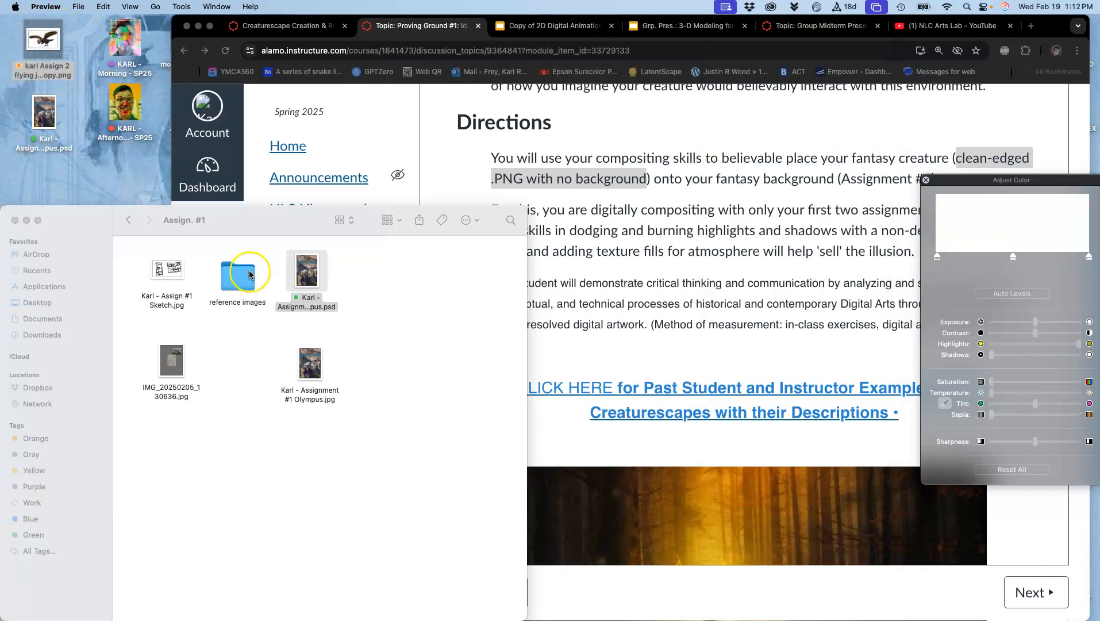
click(247, 319)
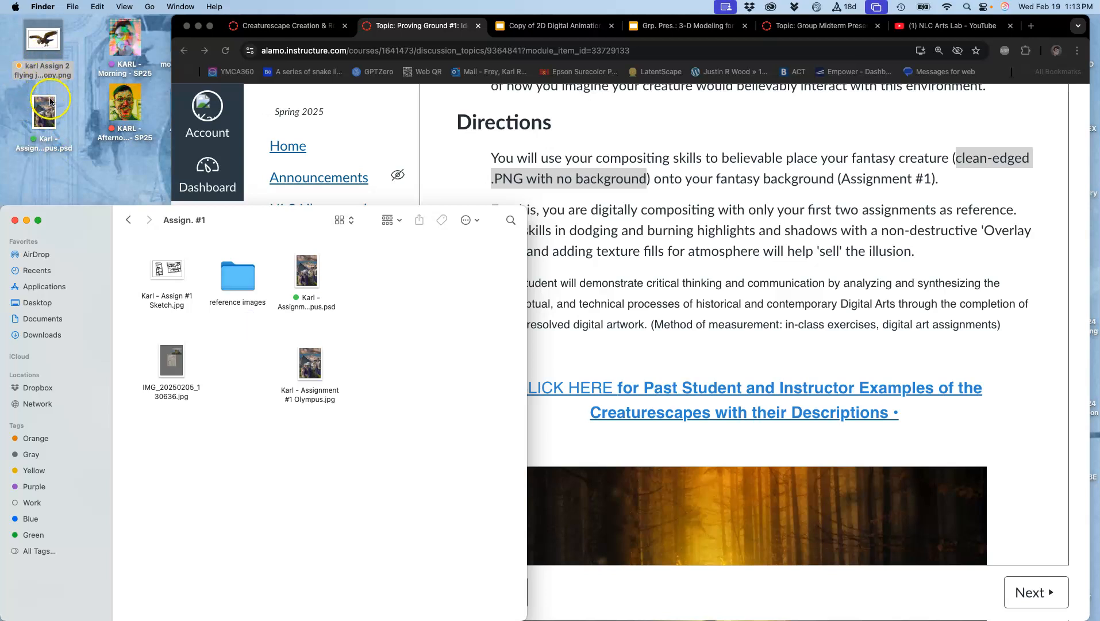
- Rename the desktop copy of the Olympus PSD, replacing "Assignment" in its file name with "Proving Ground"
click(49, 137)
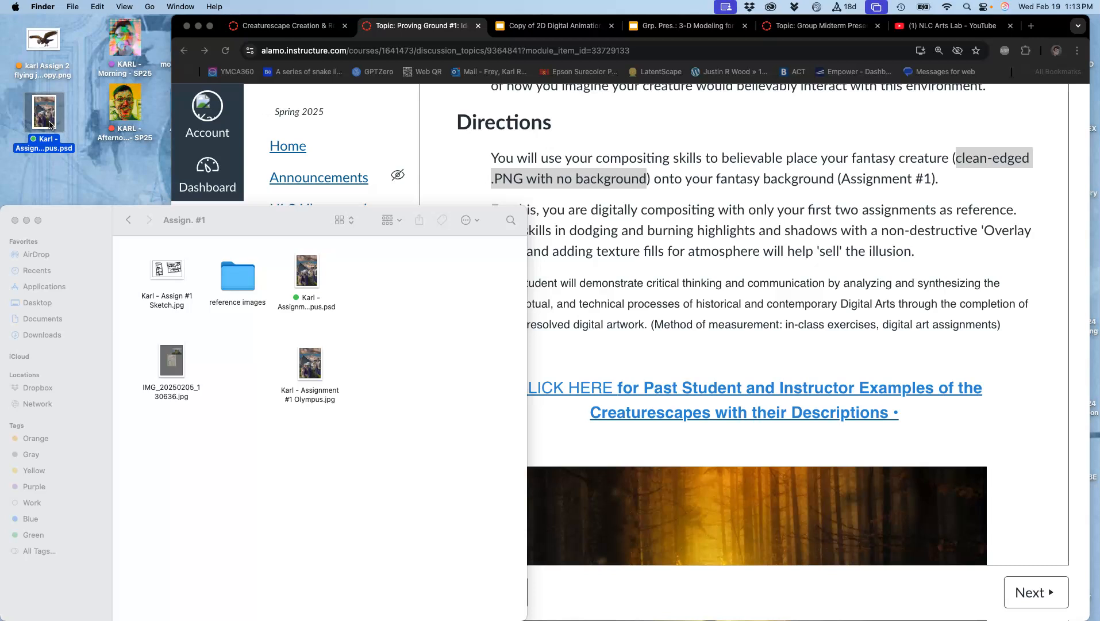
key(Return)
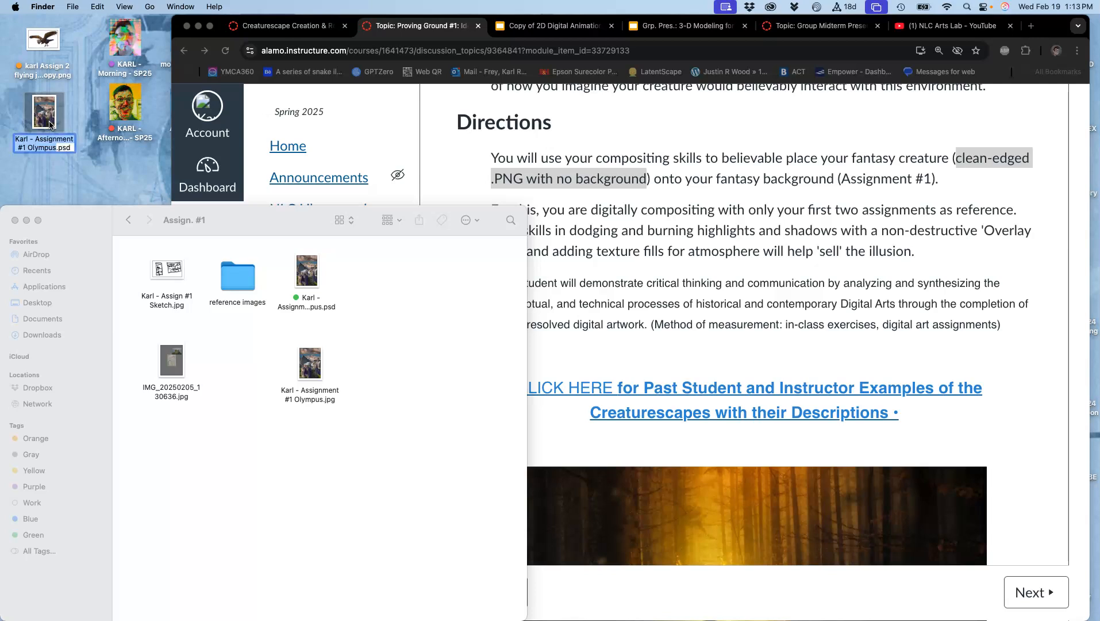
click(38, 143)
double_click(36, 138)
text(Proving Gou)
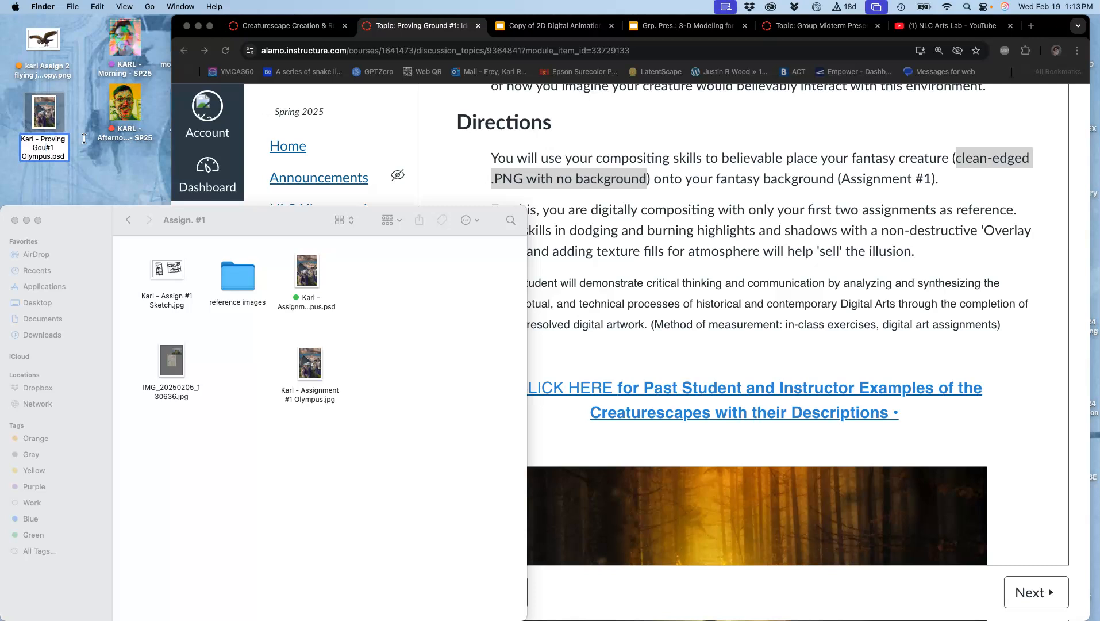
key(BackSpace)
text(r)
click(120, 152)
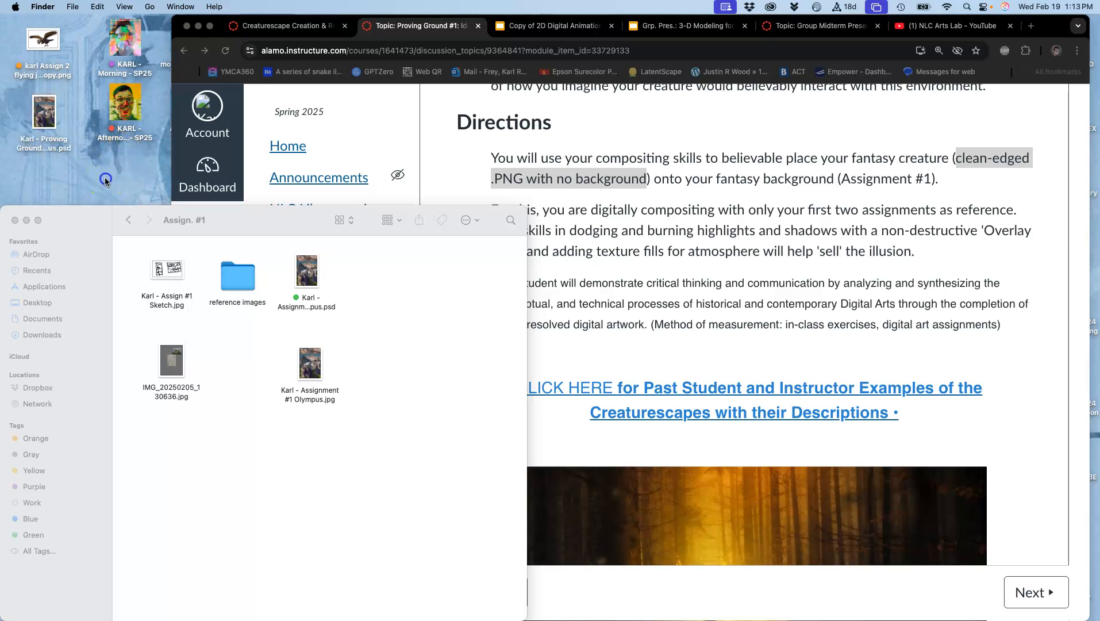
click(1032, 26)
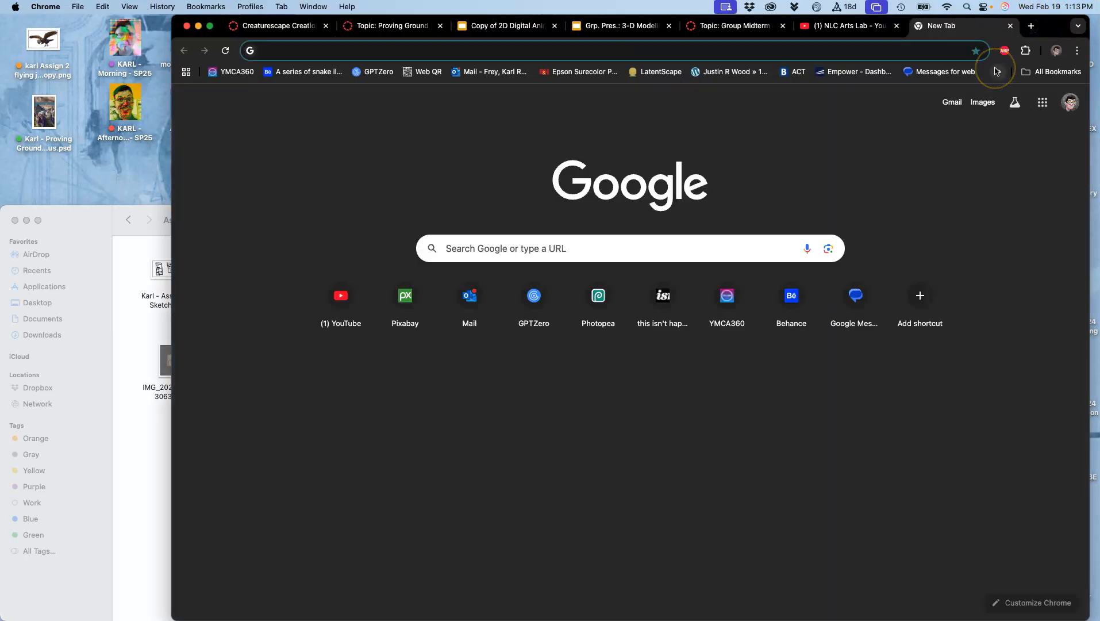
text(photopea.com)
key(Return)
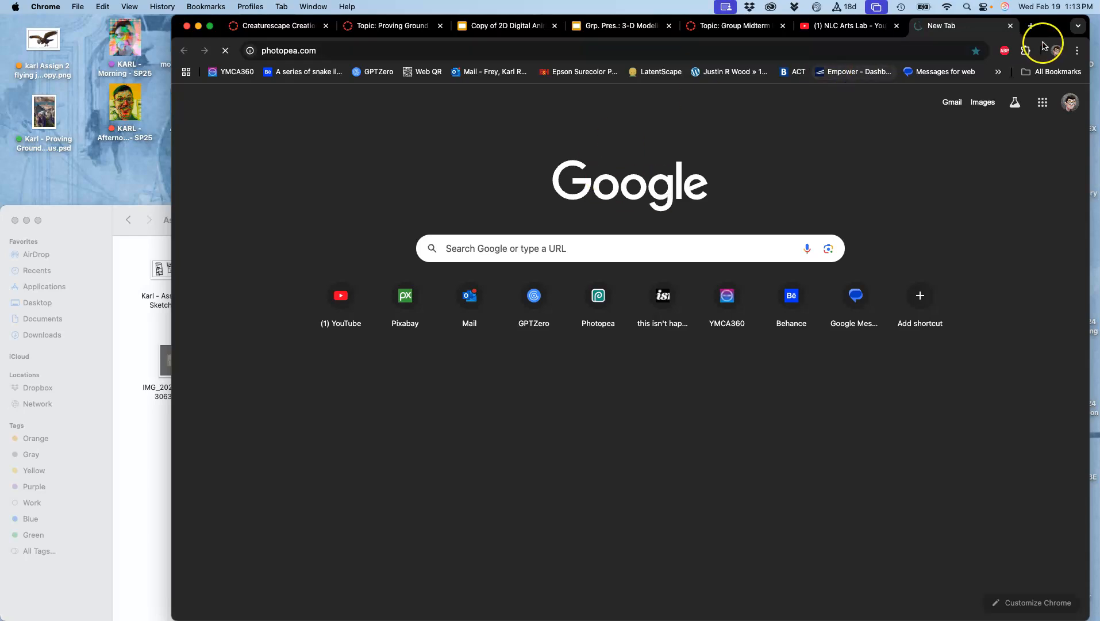
click(1011, 26)
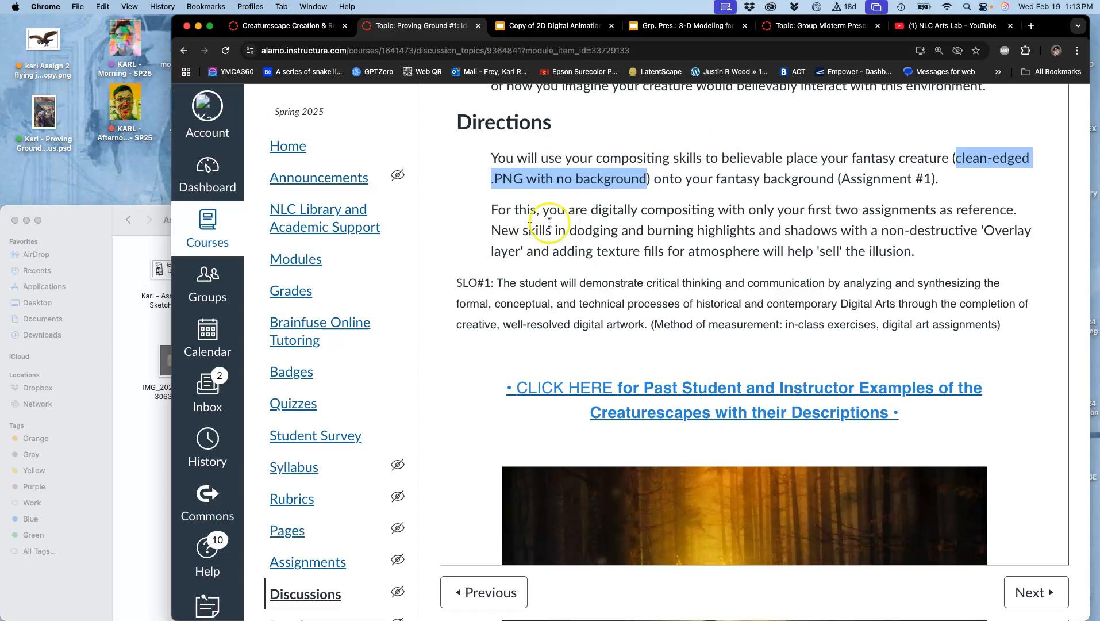
click(93, 179)
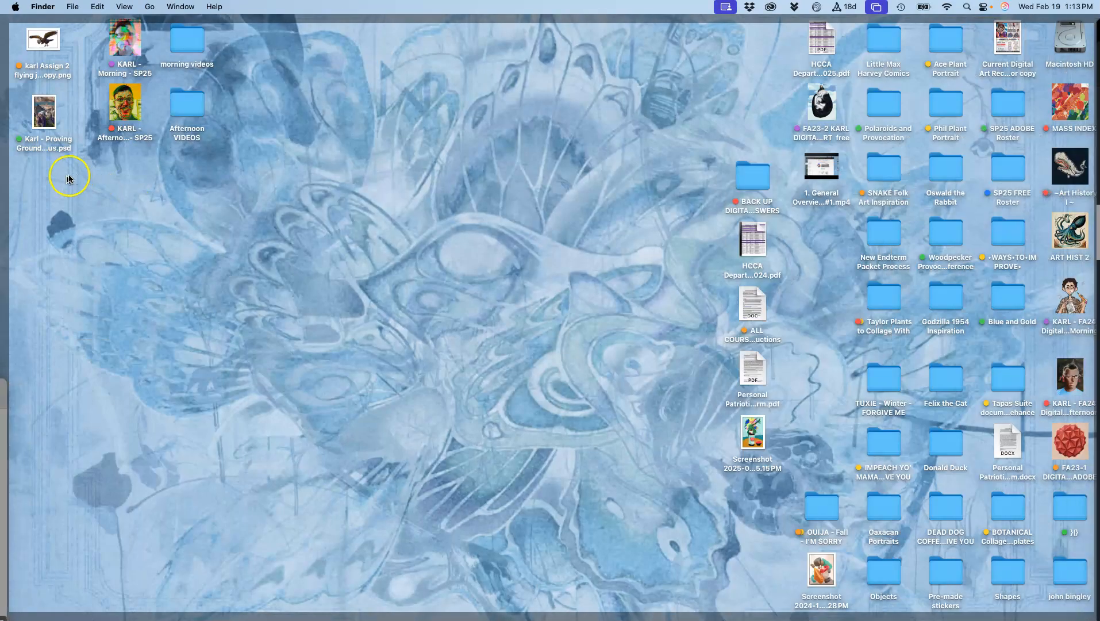
click(53, 184)
click(51, 147)
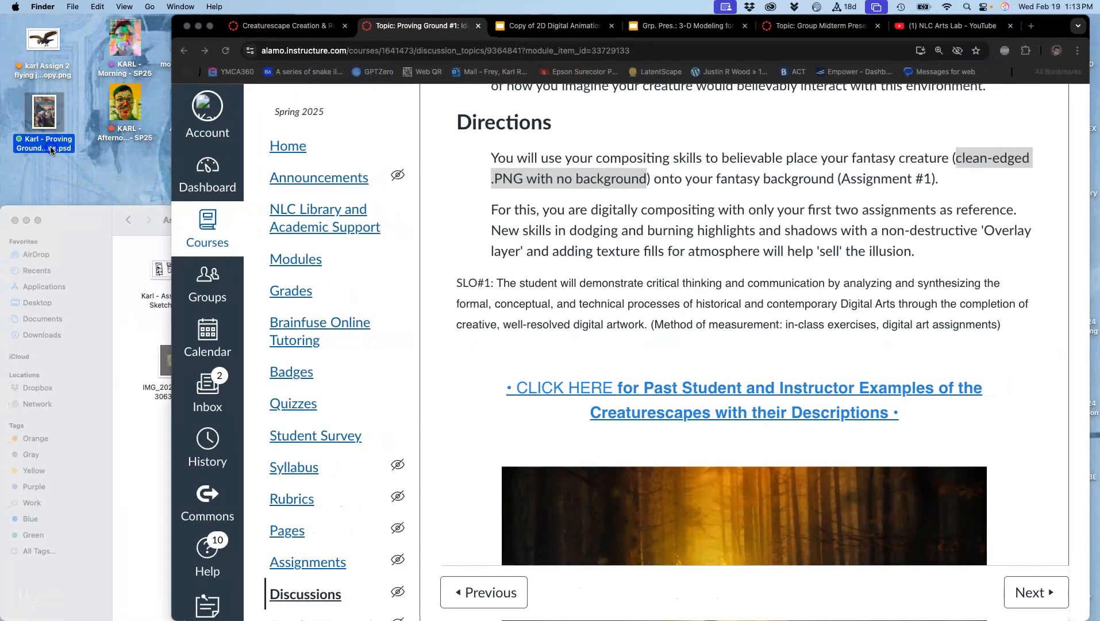
click(50, 166)
- Create a new folder named "Proving Ground #1" in the Afternoon Digital Art SP25 folder
click(109, 222)
click(128, 221)
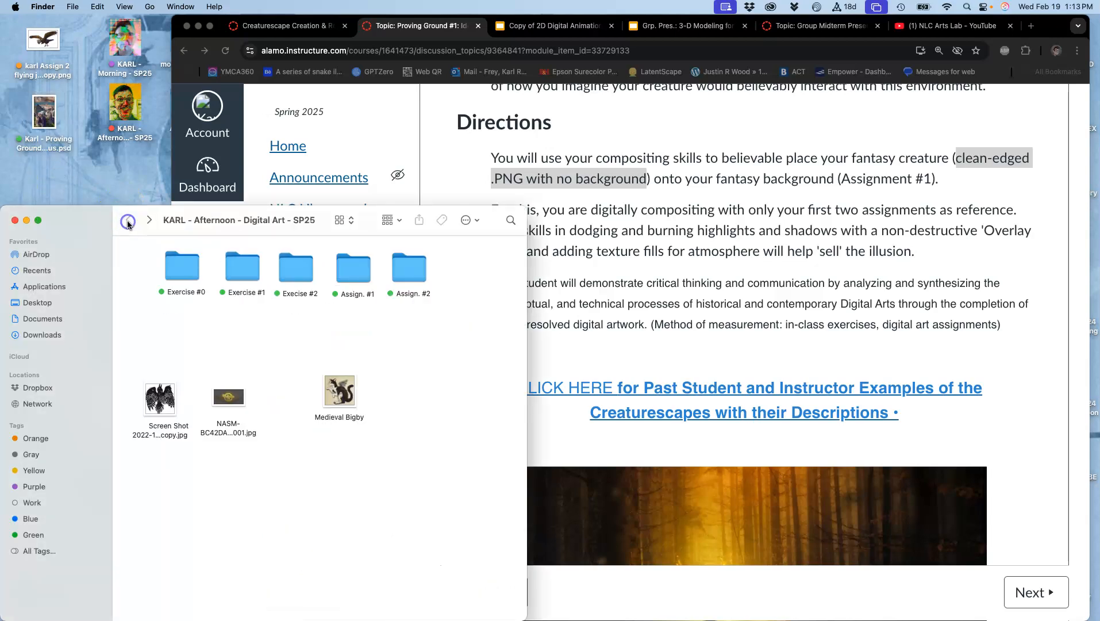
right_click(352, 324)
click(361, 337)
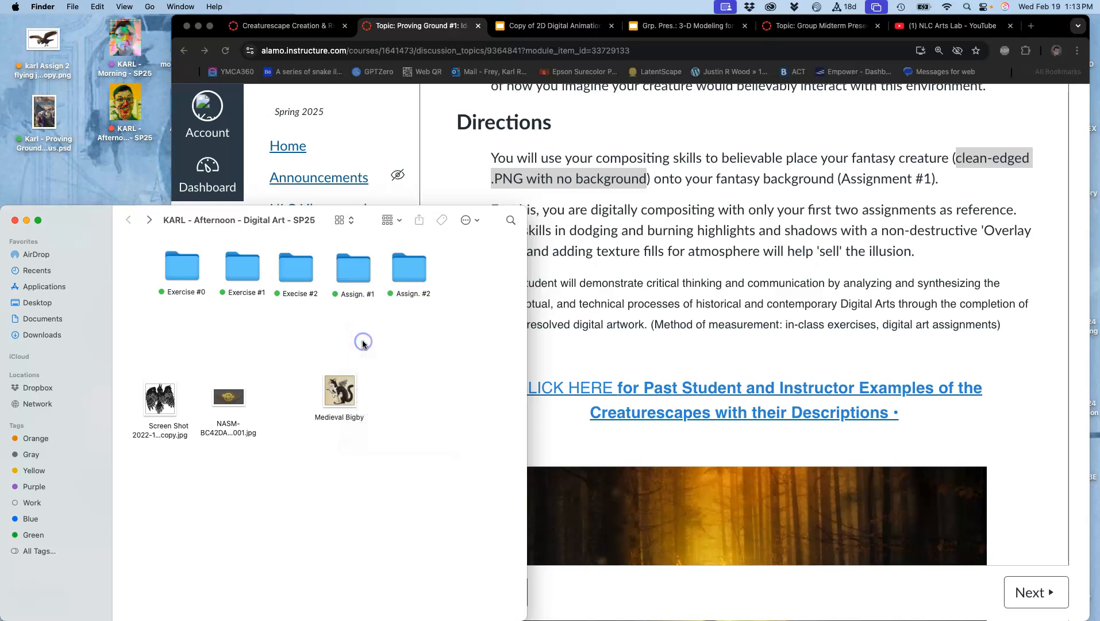
text(Pro)
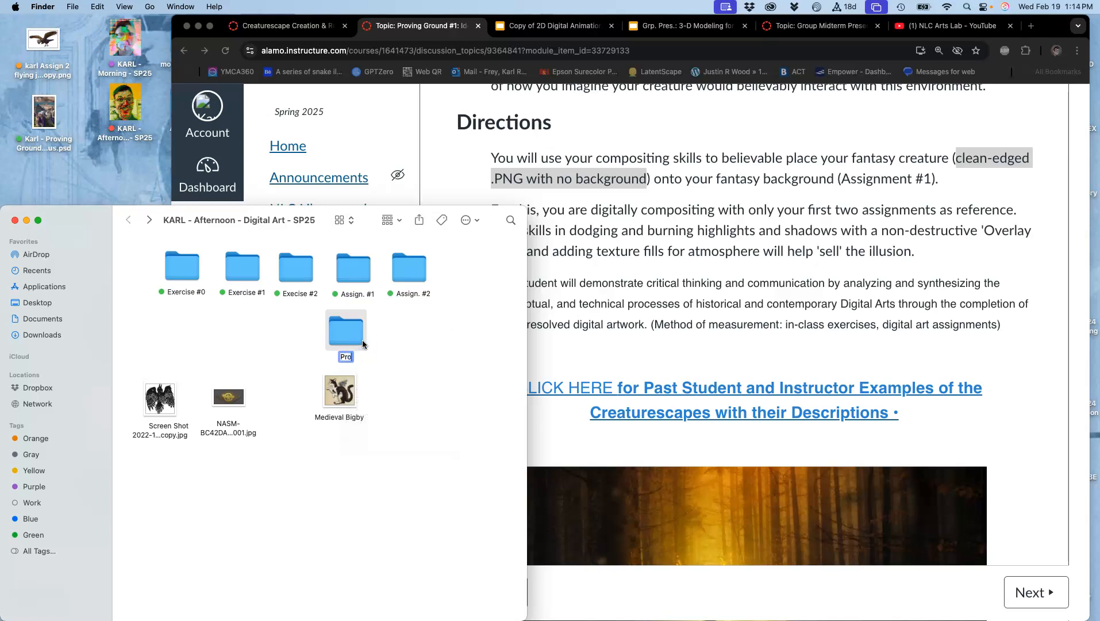
text(ving Ground #)
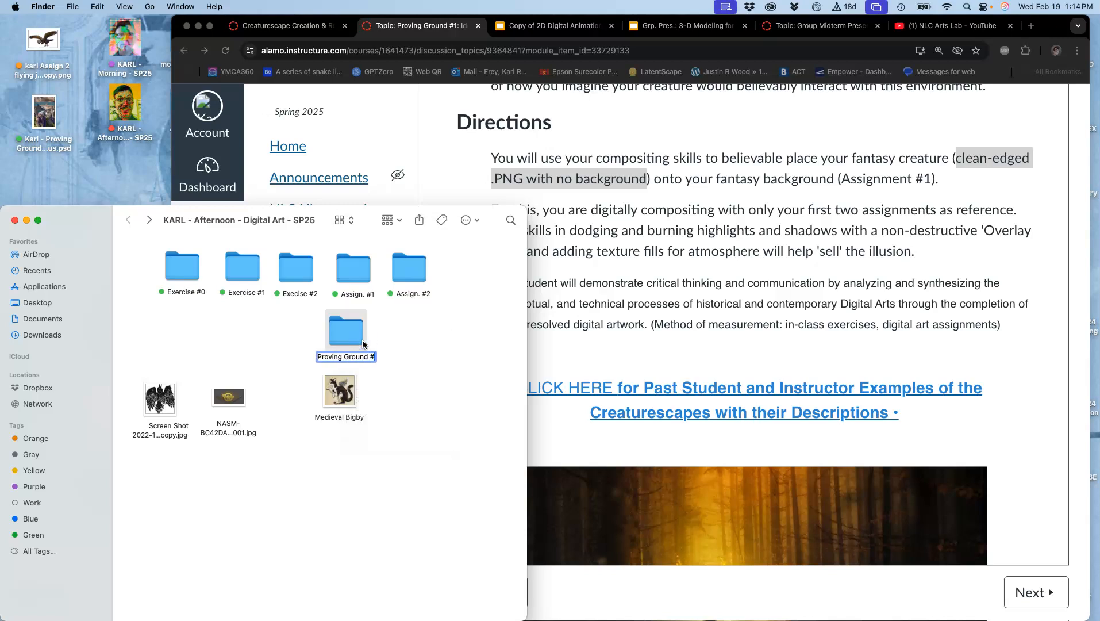
text(1)
click(381, 336)
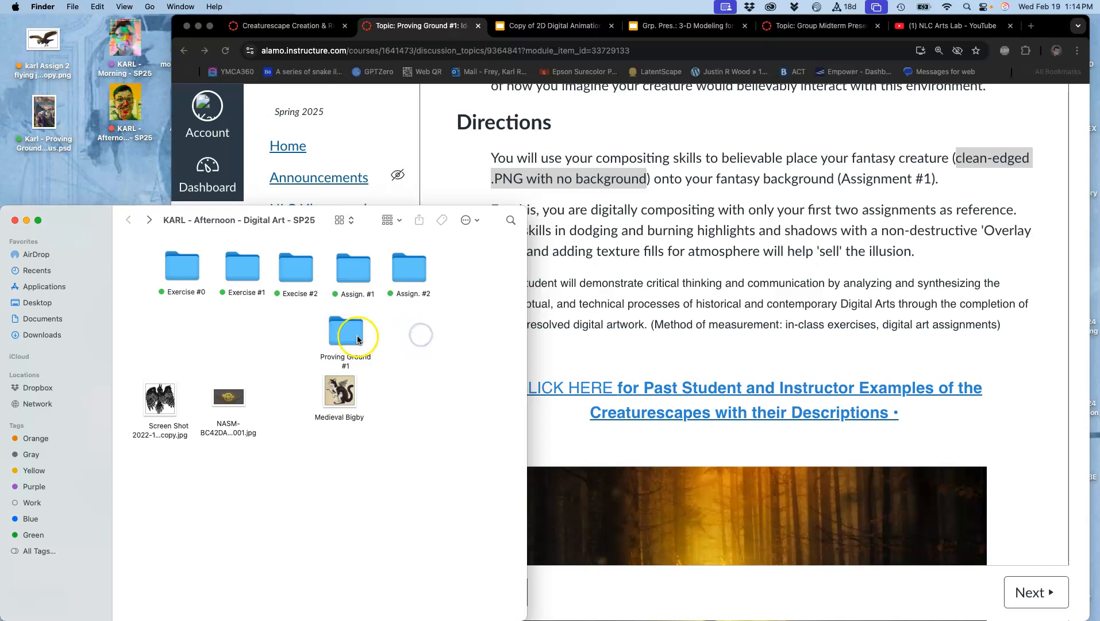
- Tag the Proving Ground #1 folder yellow and place it below the Exercise #0 folder
right_click(352, 336)
click(394, 493)
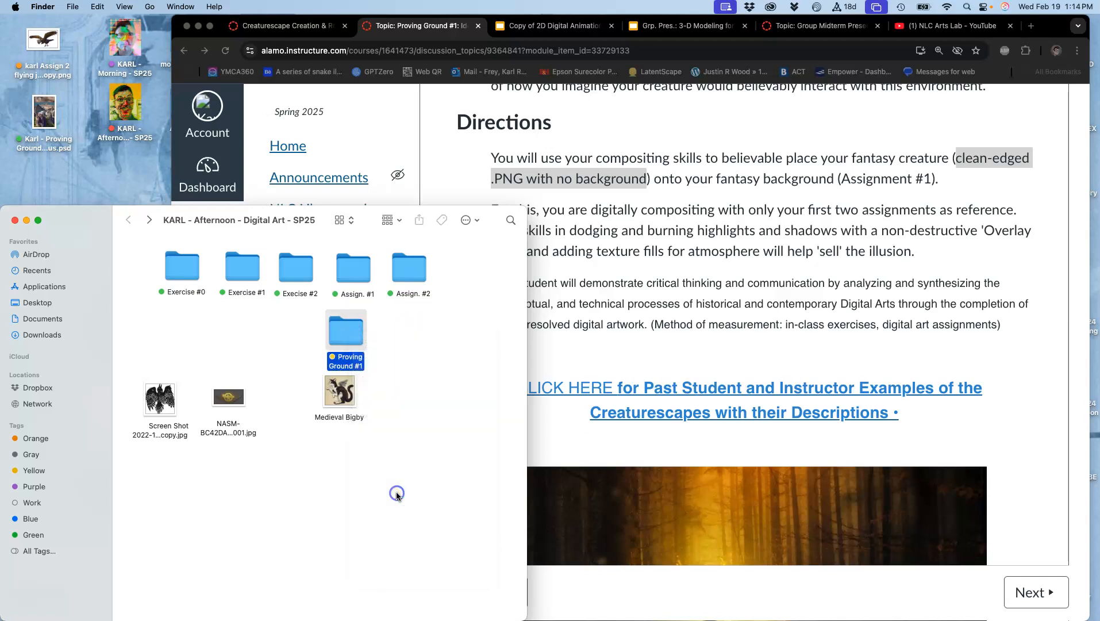
drag(350, 334, 169, 338)
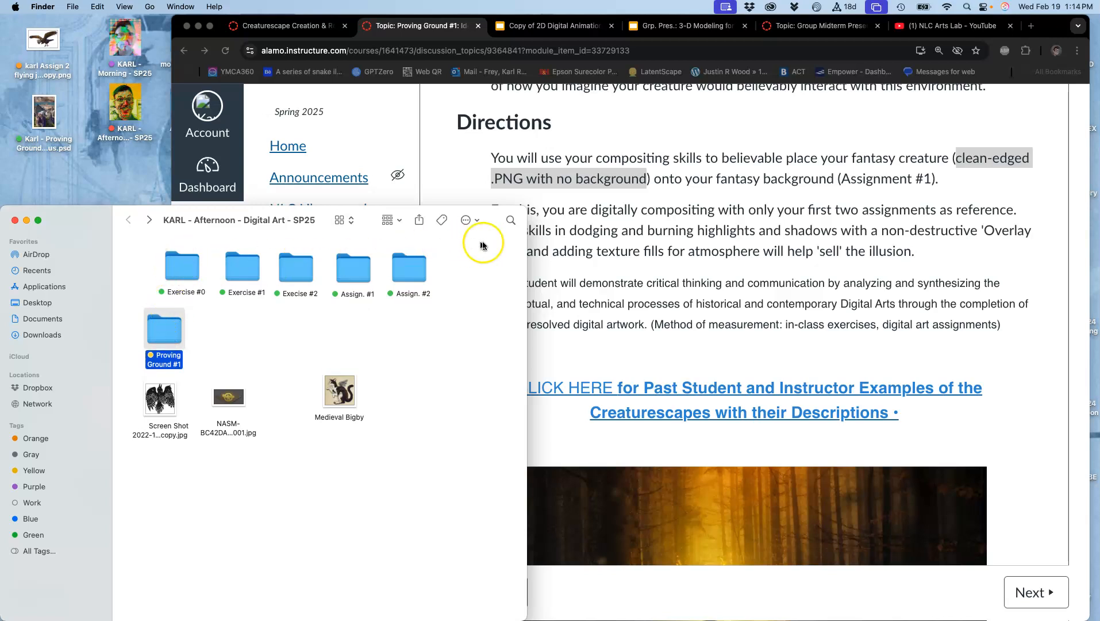
- Move the Proving Ground PSD and the flying jaguar copy PNG from the desktop into the Proving Ground #1 folder, side by side
double_click(168, 341)
drag(44, 115, 149, 276)
drag(49, 49, 243, 274)
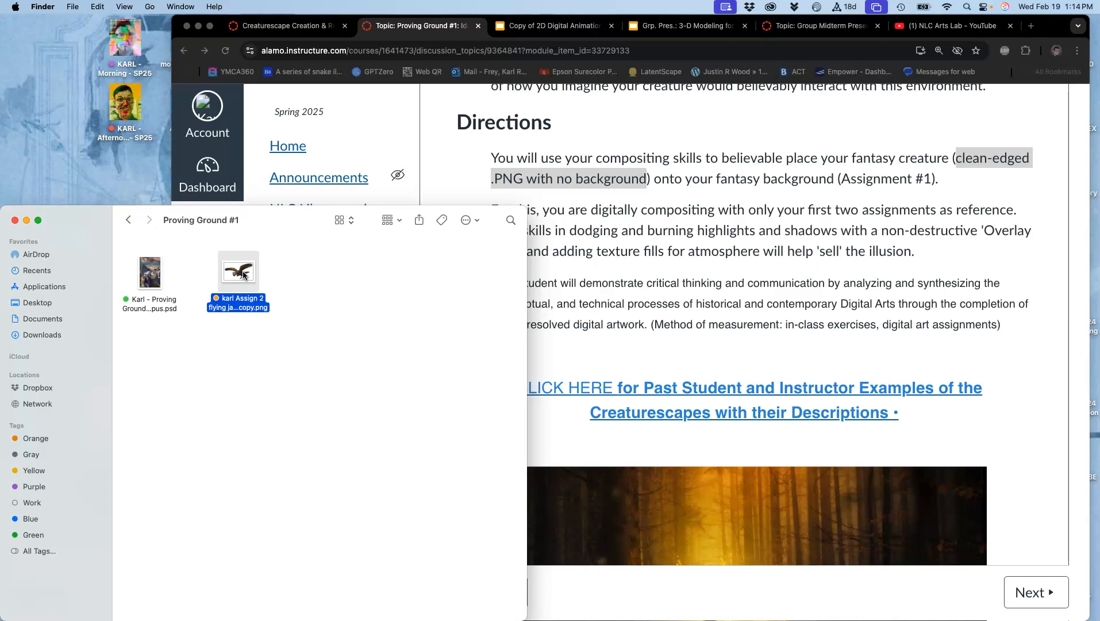
drag(243, 275, 235, 282)
click(238, 246)
- View the flying jaguar PNG stored in the Proving Ground #1 folder, and close its preview
double_click(238, 273)
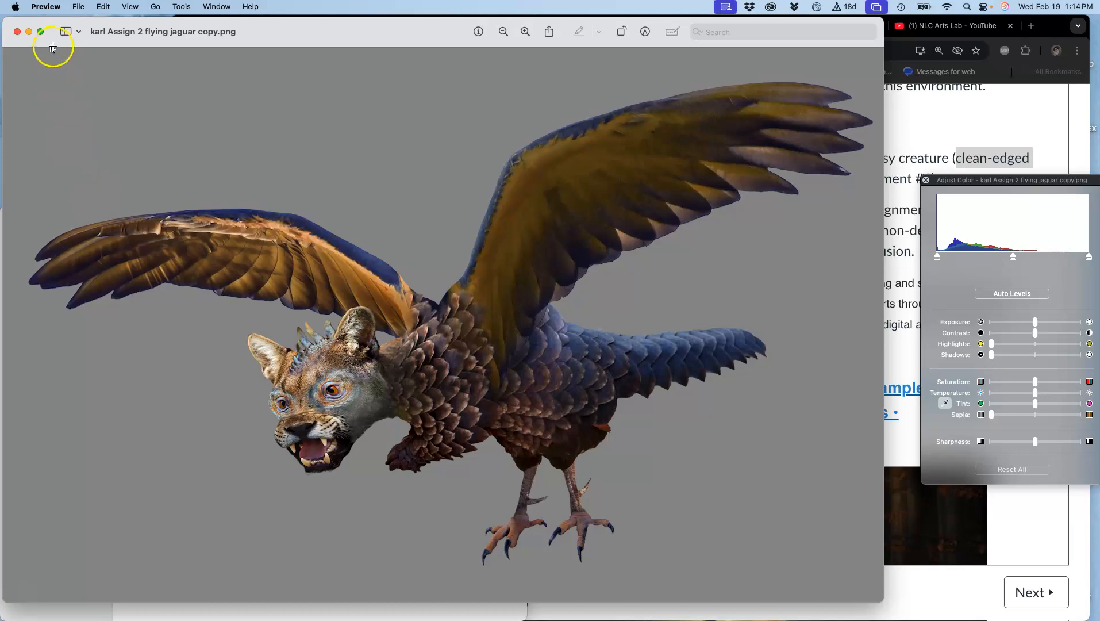
click(17, 31)
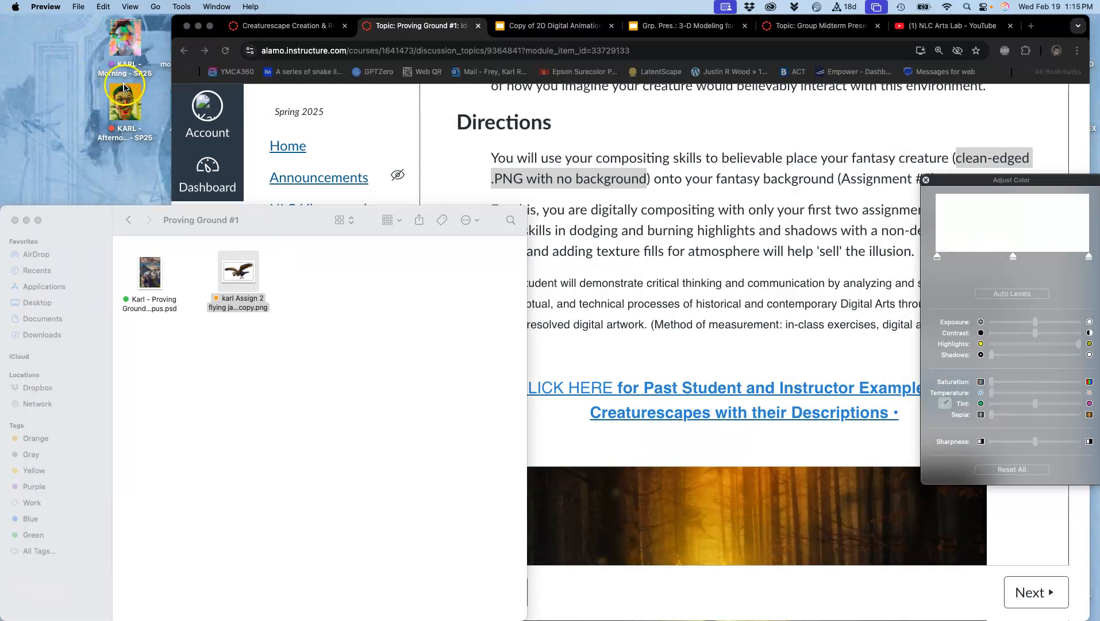
- View the Assignment #1 Olympus JPG from the Assign. #1 folder, and close its preview and the extra folder window
click(129, 98)
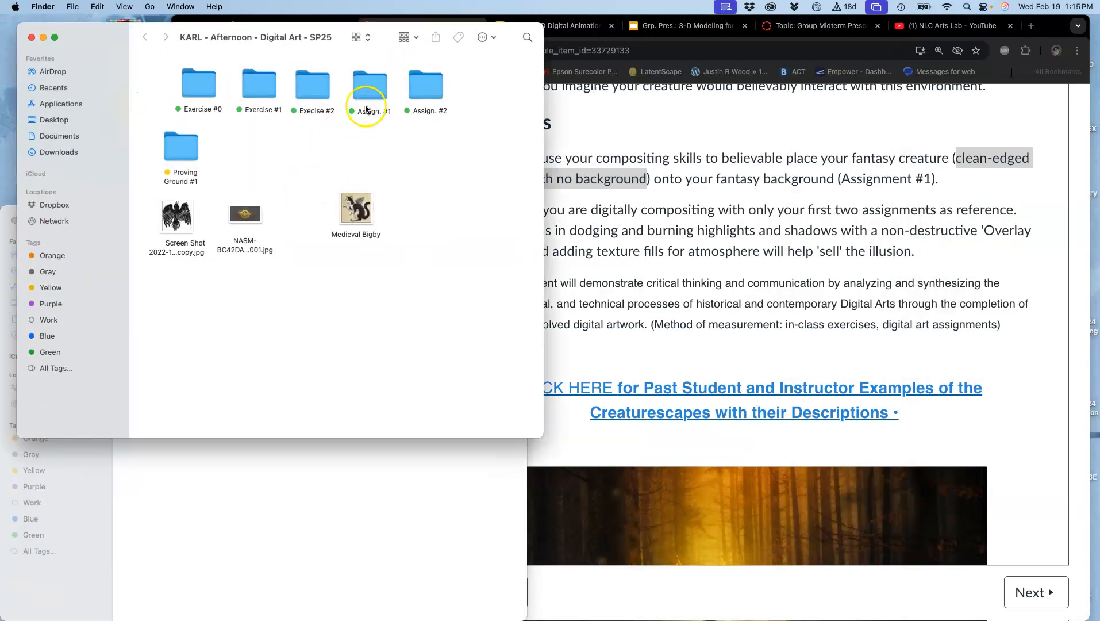
double_click(369, 92)
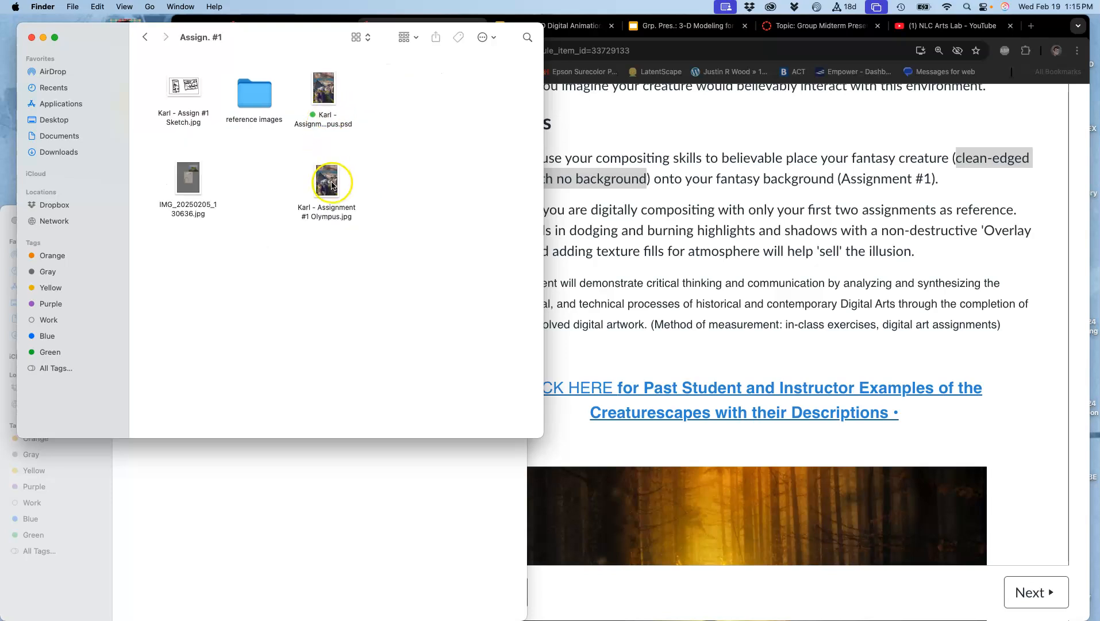
double_click(327, 179)
click(328, 198)
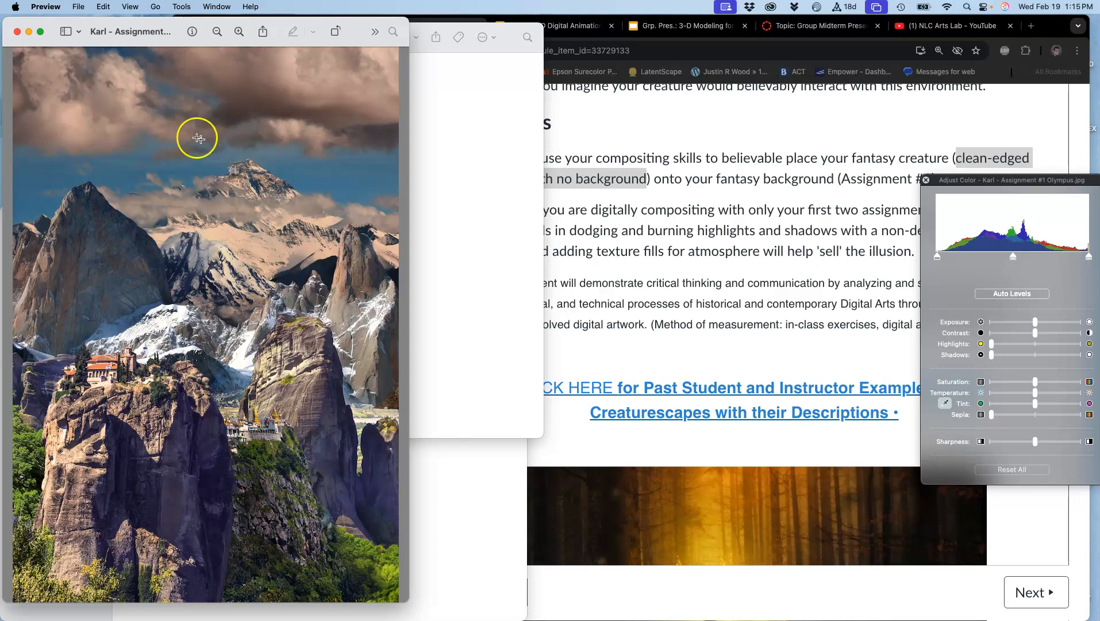
click(17, 32)
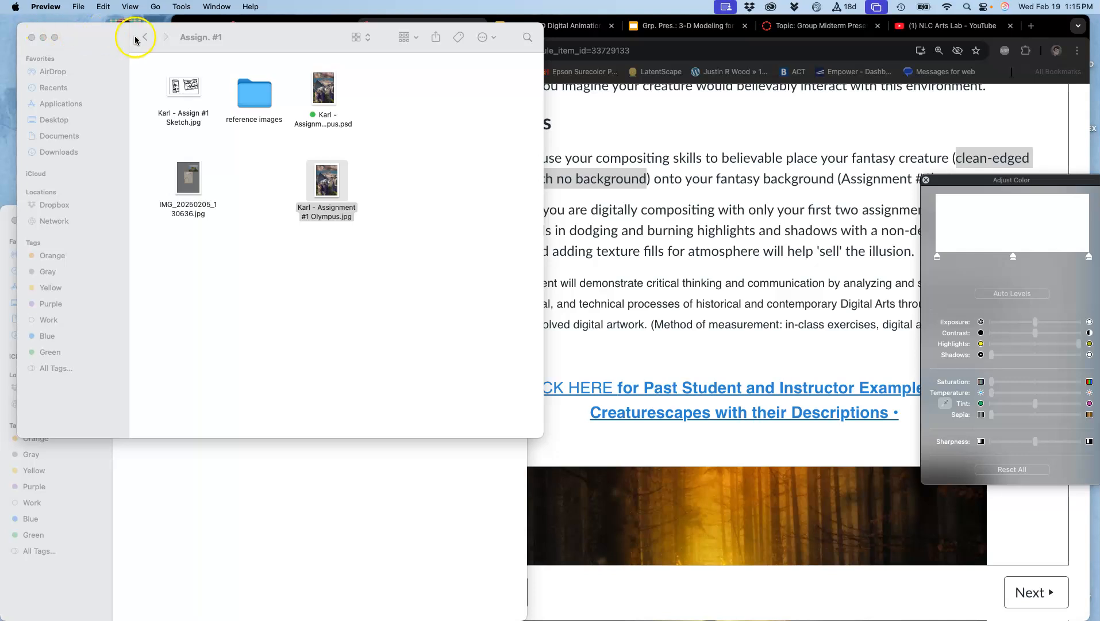
click(32, 36)
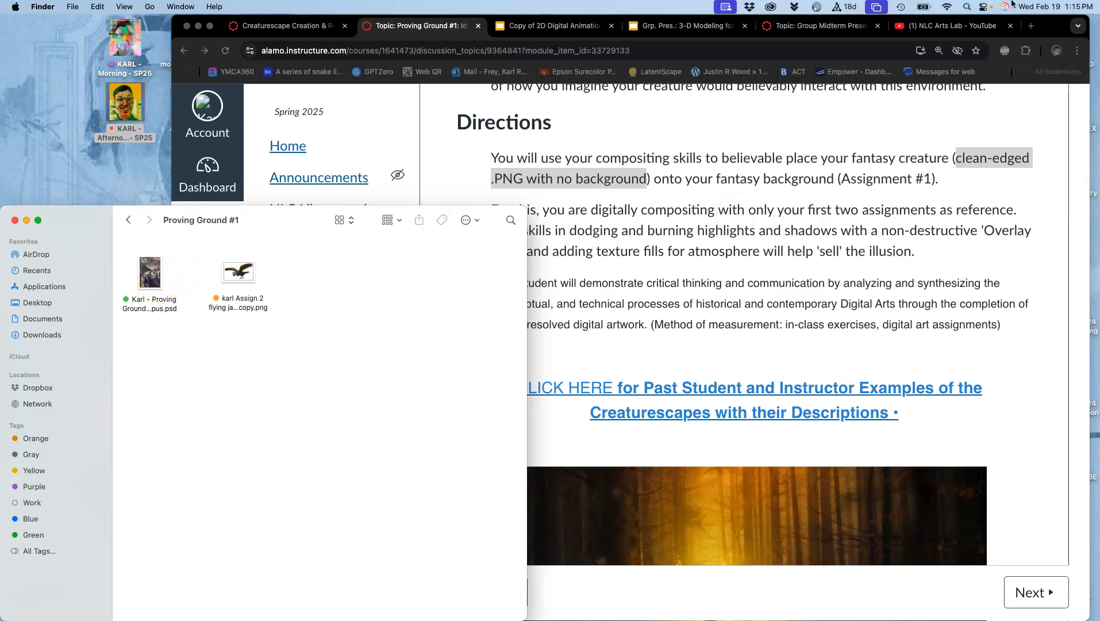
- Open a new browser tab, and open the Proving Ground #1 Olympus PSD in Adobe Photoshop 2025
click(1029, 24)
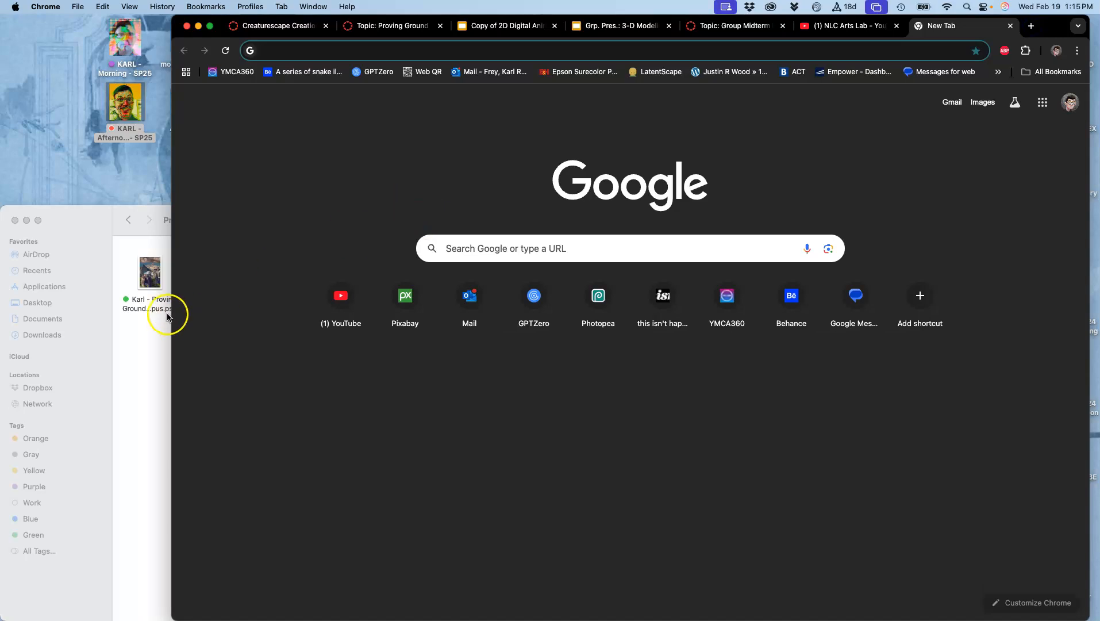
click(150, 300)
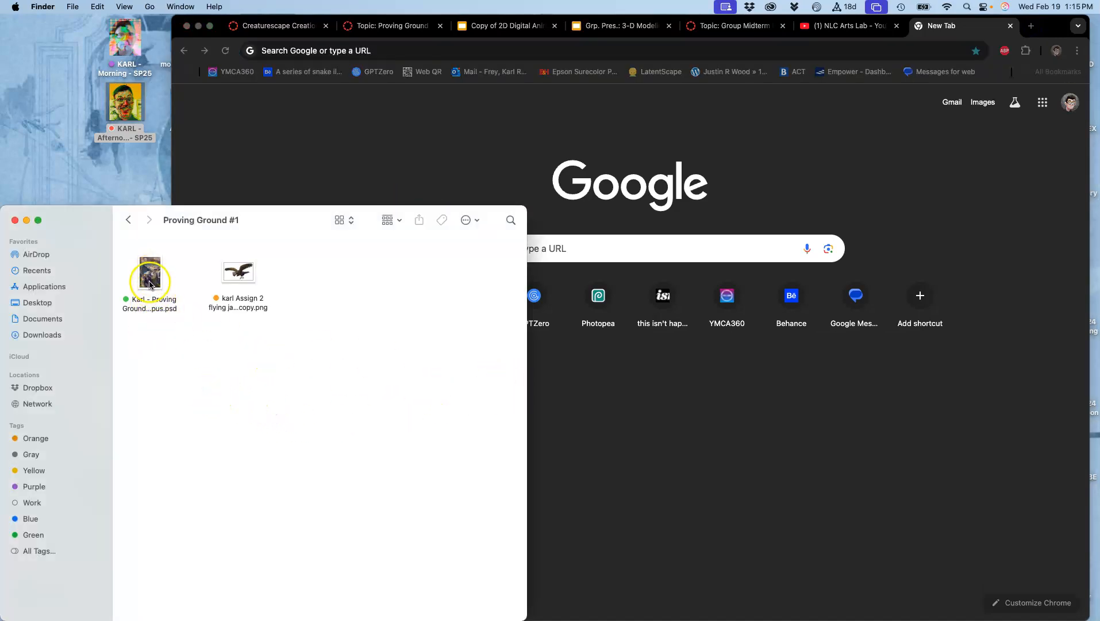
right_click(150, 284)
mouse_move(175, 300)
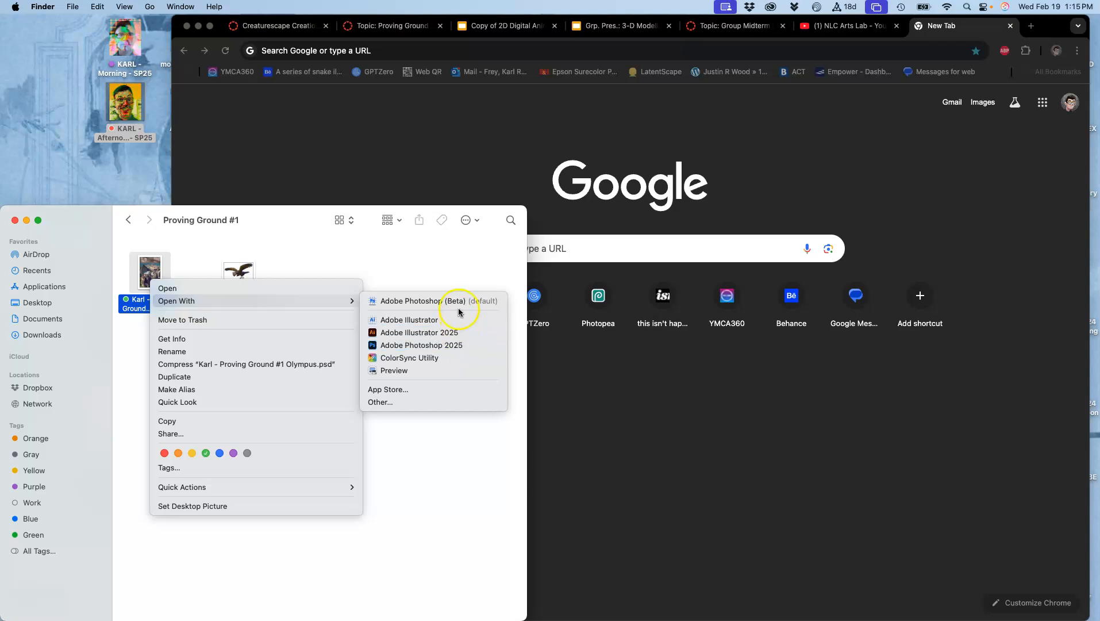
click(460, 344)
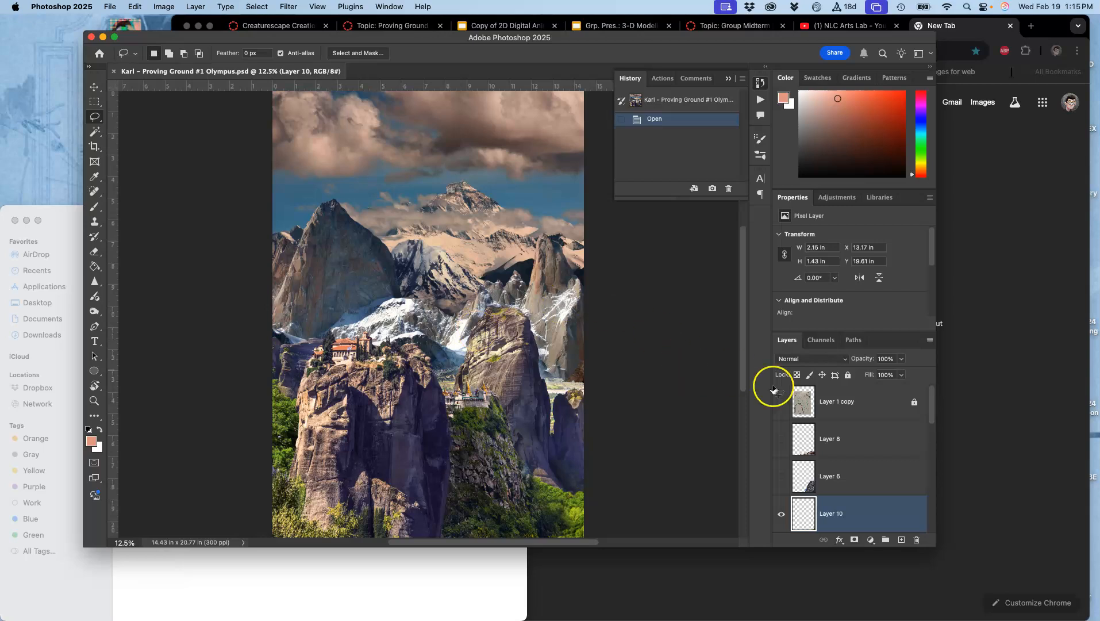
- Enlarge the Photoshop window and give the layer list more height
drag(932, 542, 965, 592)
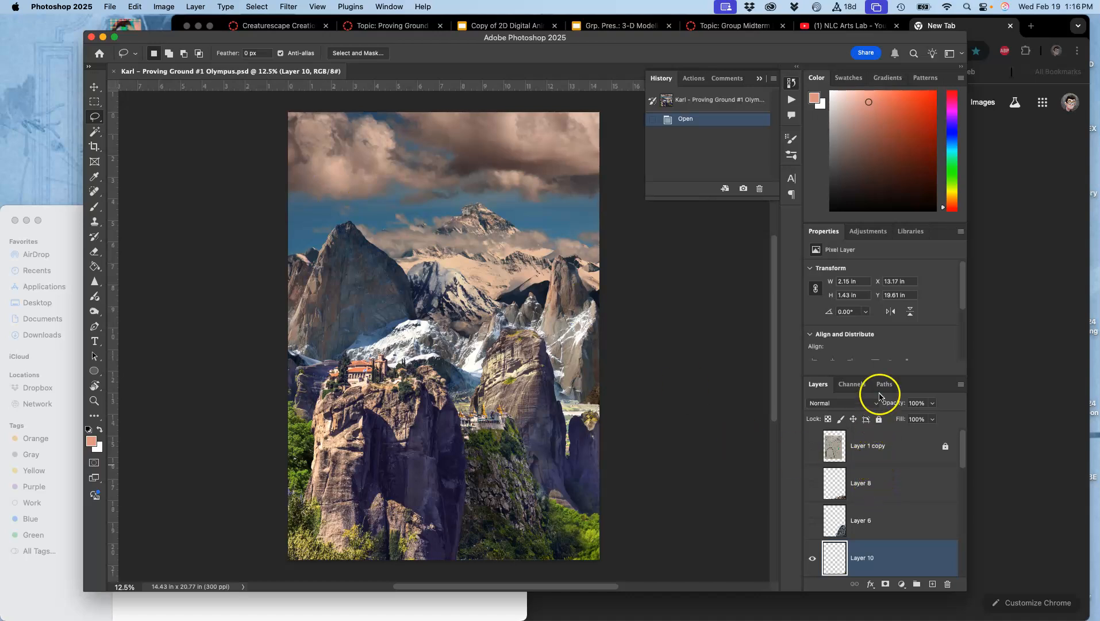
drag(876, 376, 877, 265)
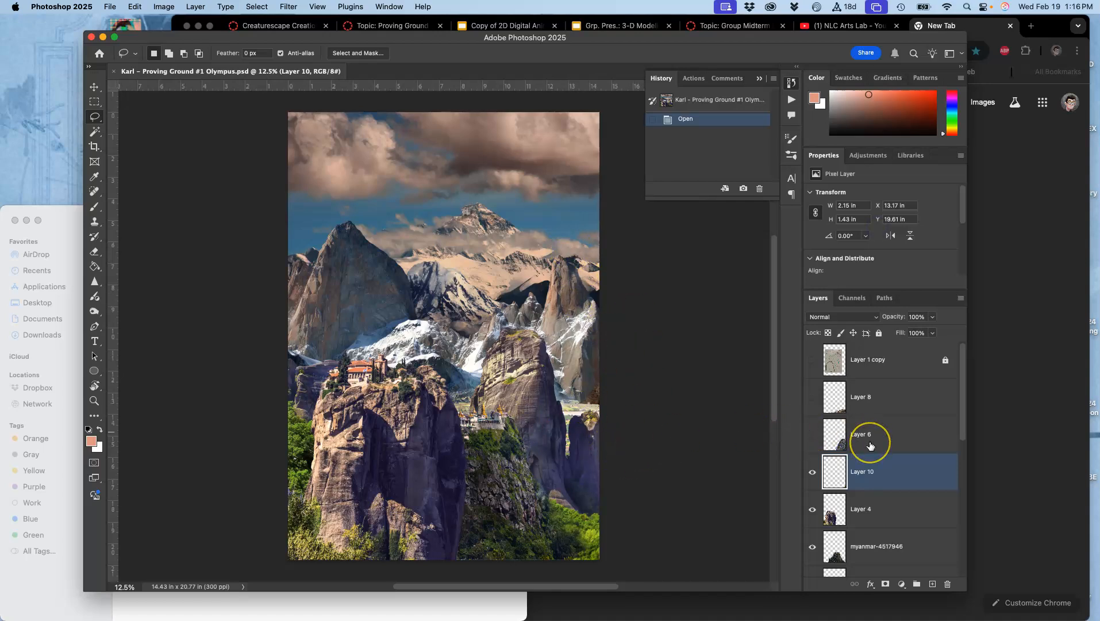
scroll(871, 445, down, 5)
scroll(870, 446, up, 5)
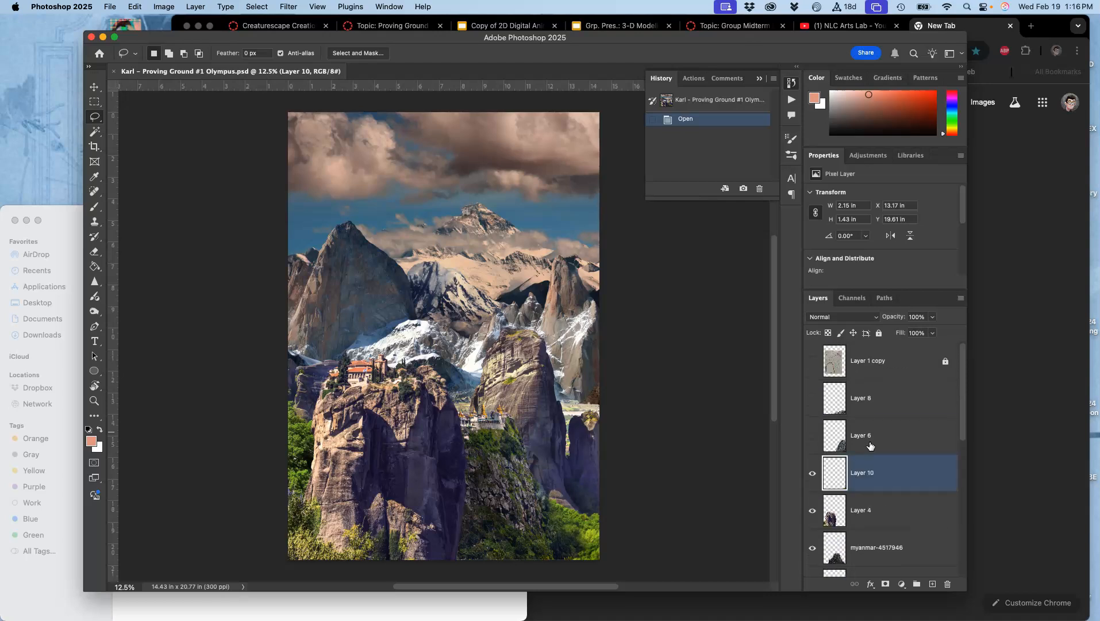
- Reveal the sketch on Layer 1 copy to check it, unlock that layer and delete it
click(864, 369)
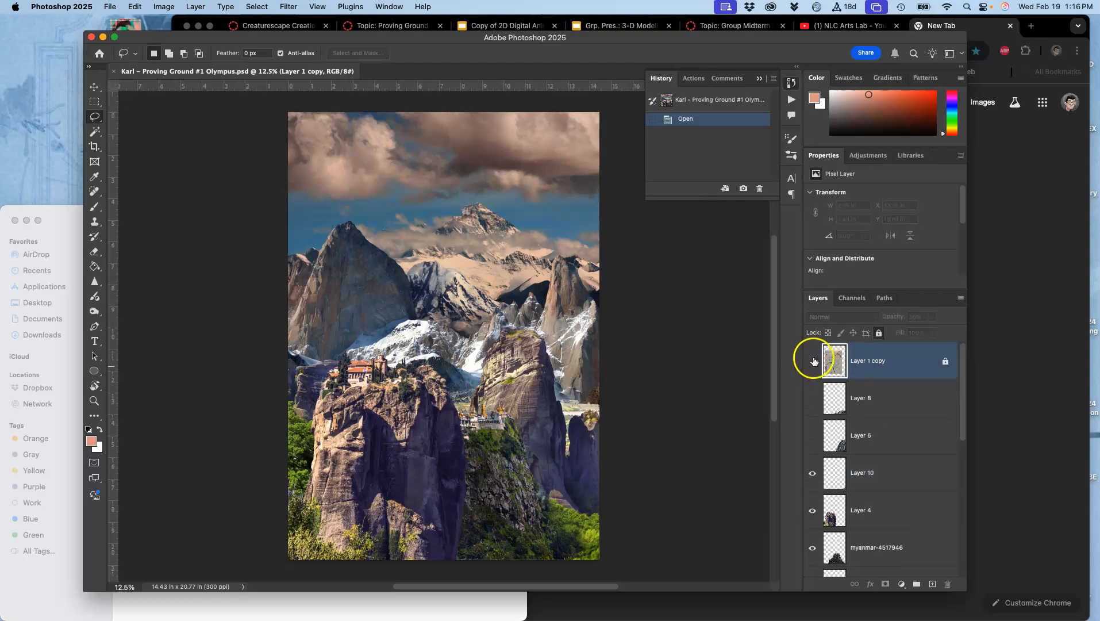
click(813, 360)
click(813, 360)
click(813, 360)
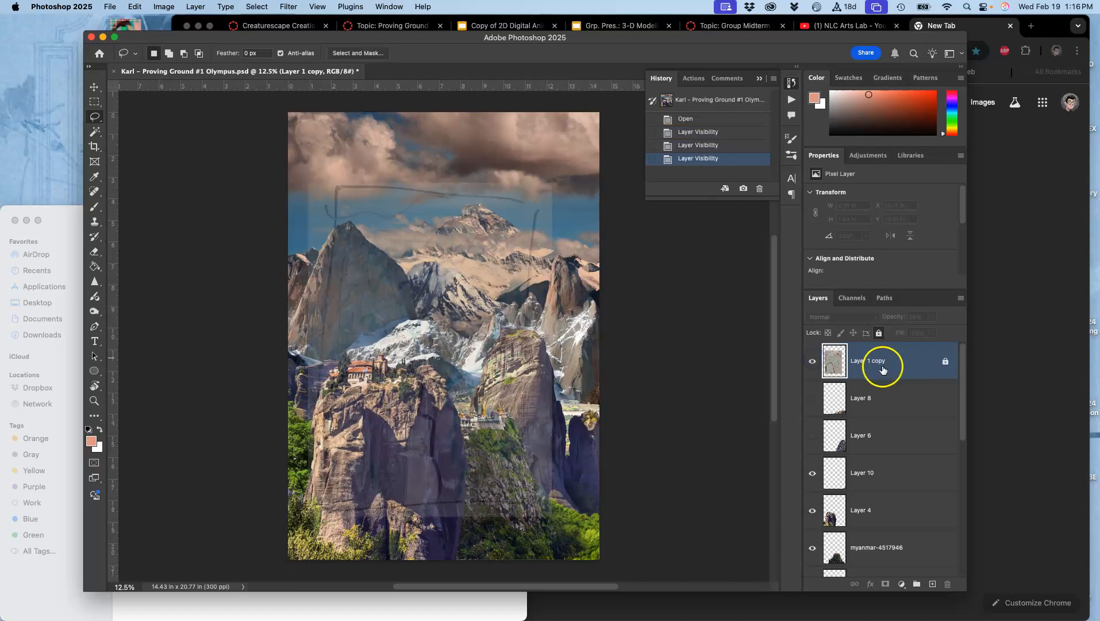
click(879, 333)
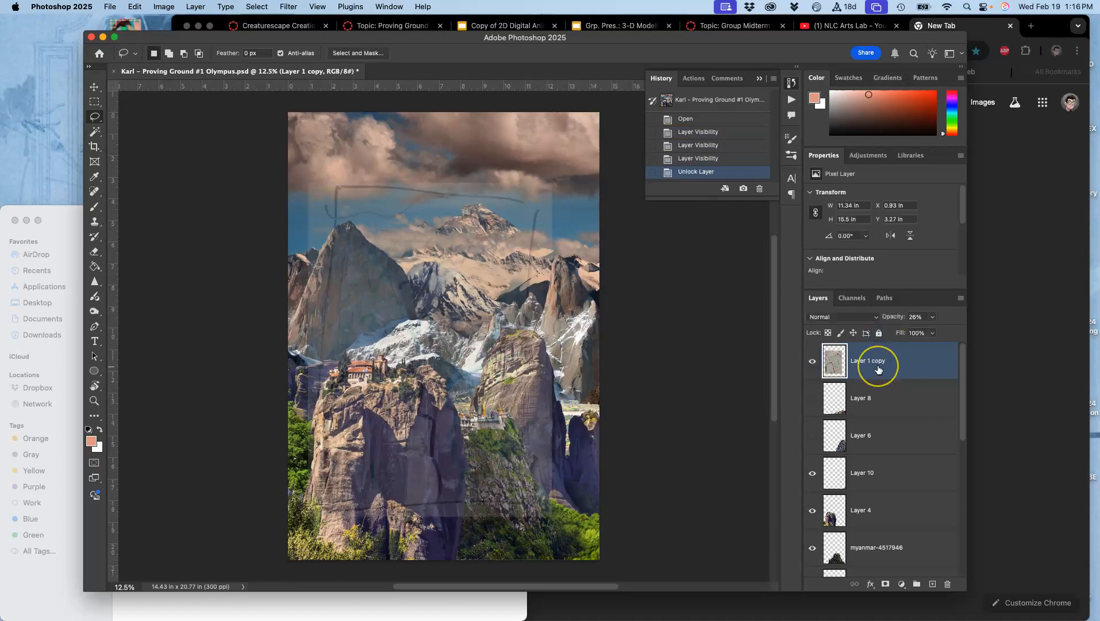
key(Delete)
- Compare the image with and without Layer 8's foreground rocks, and leave the layer visible
click(812, 360)
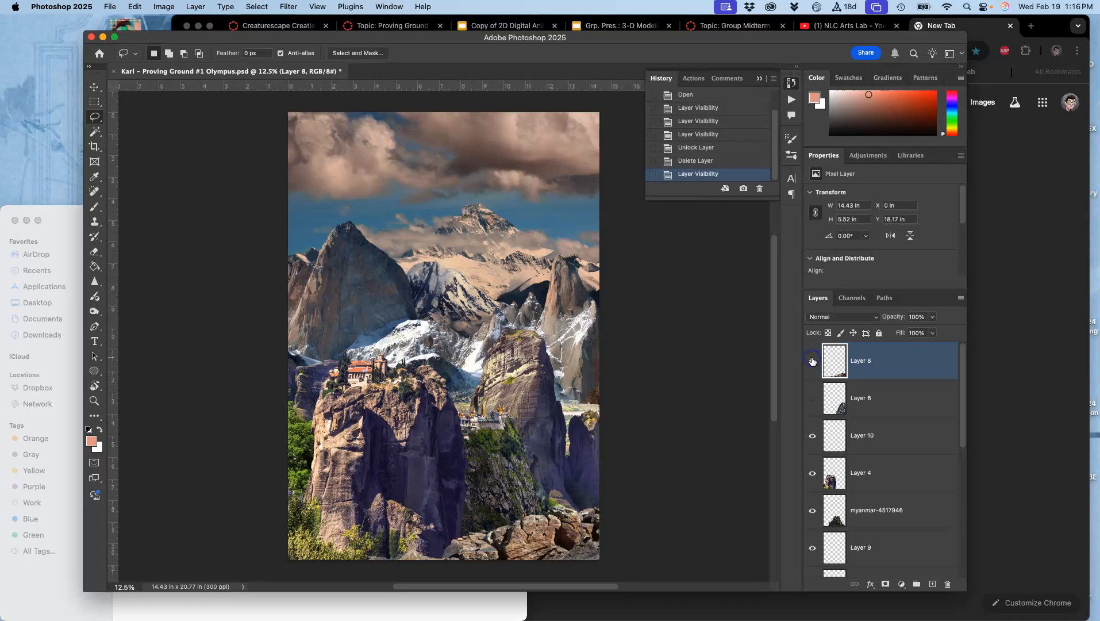
click(812, 361)
click(812, 360)
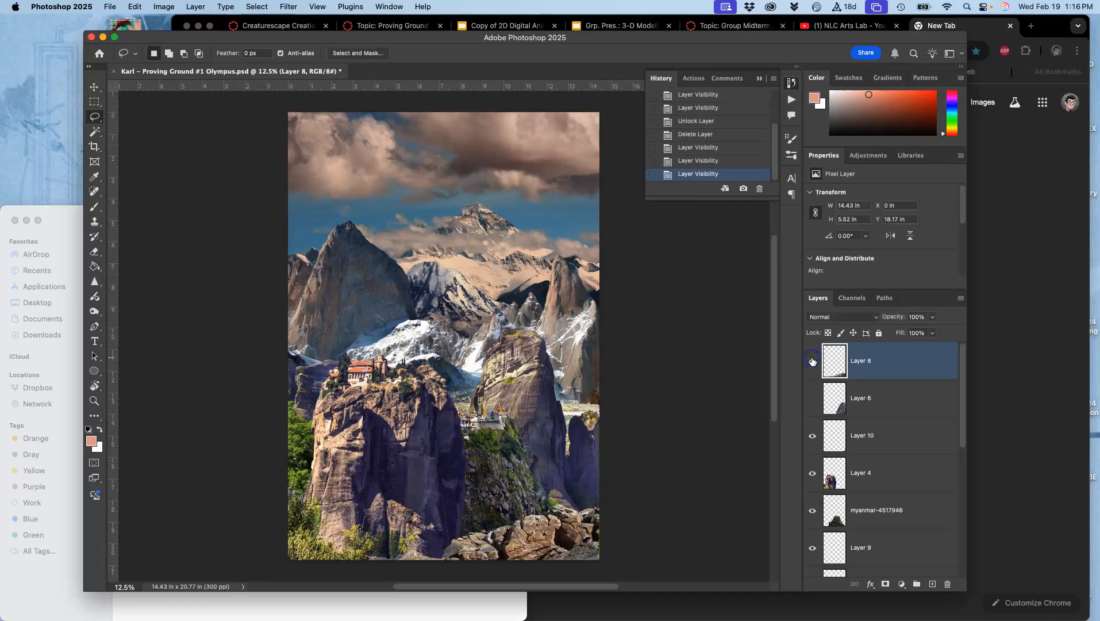
click(812, 361)
click(812, 361)
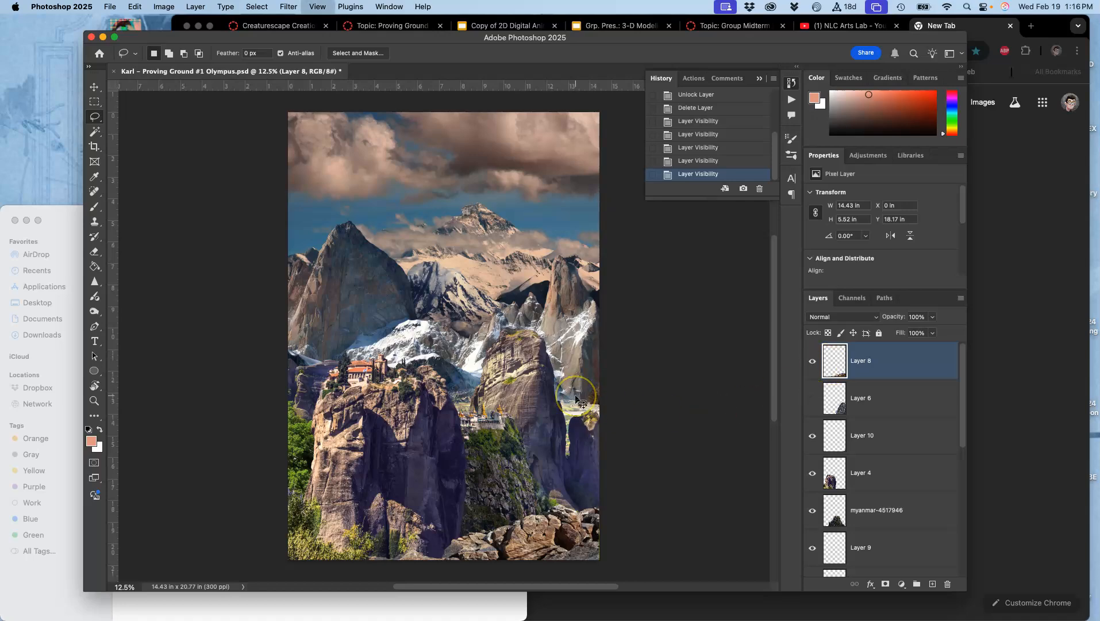
- Examine the foreground rocks in the lower-right part of the image up close
key(super+equal)
scroll(577, 400, down, 10)
key(super+equal)
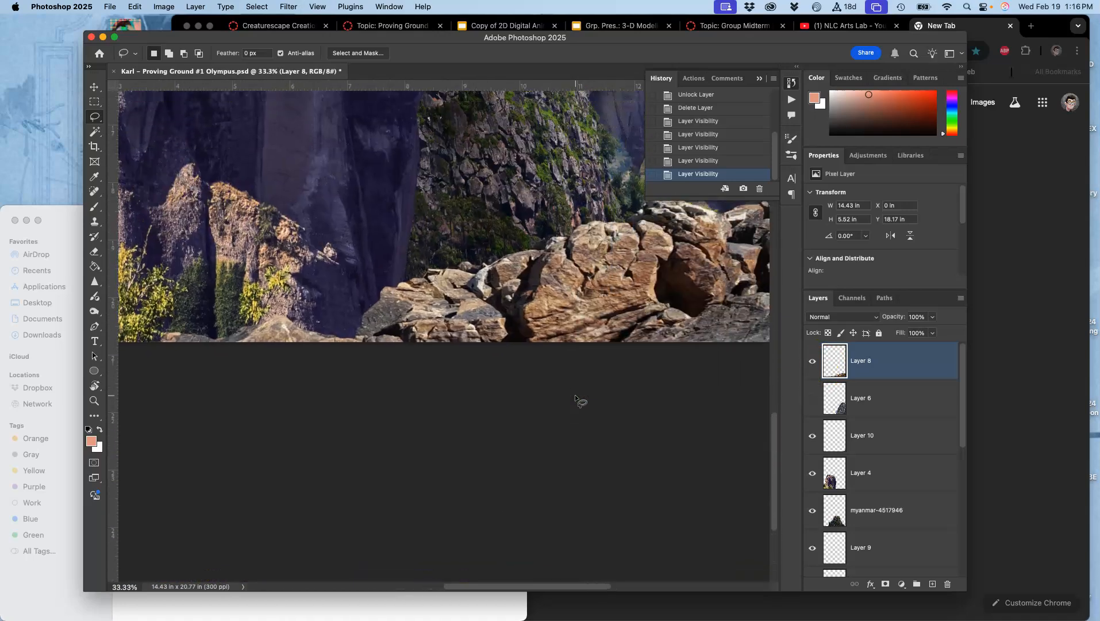
scroll(576, 400, right, 5)
scroll(577, 400, up, 3)
scroll(577, 399, up, 2)
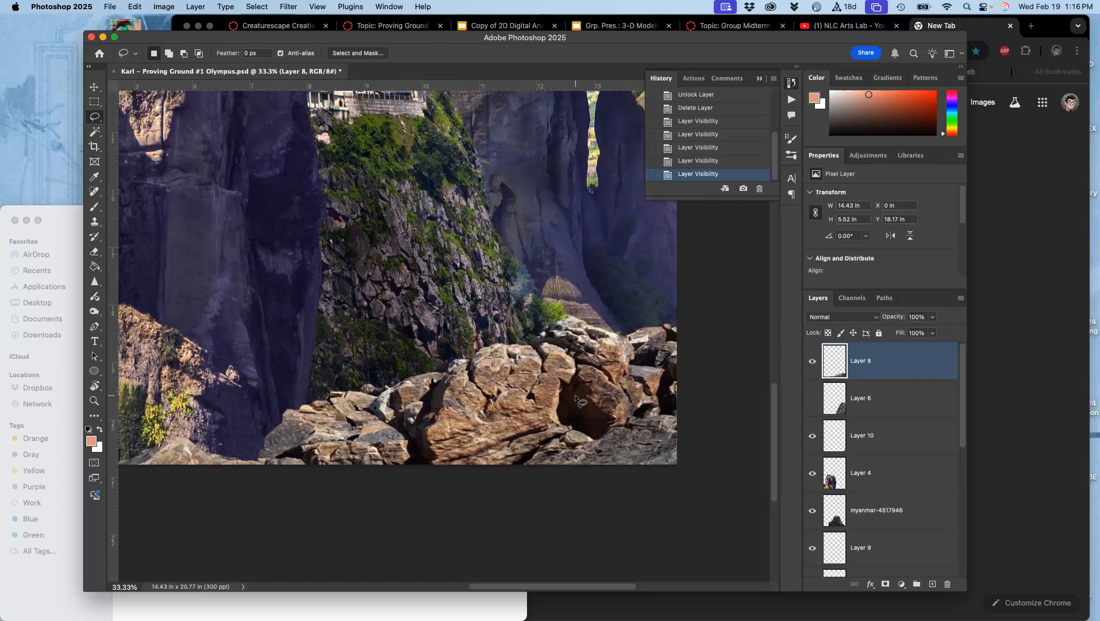
key(super+minus)
key(super+minus)
scroll(575, 394, left, 5)
scroll(575, 394, up, 5)
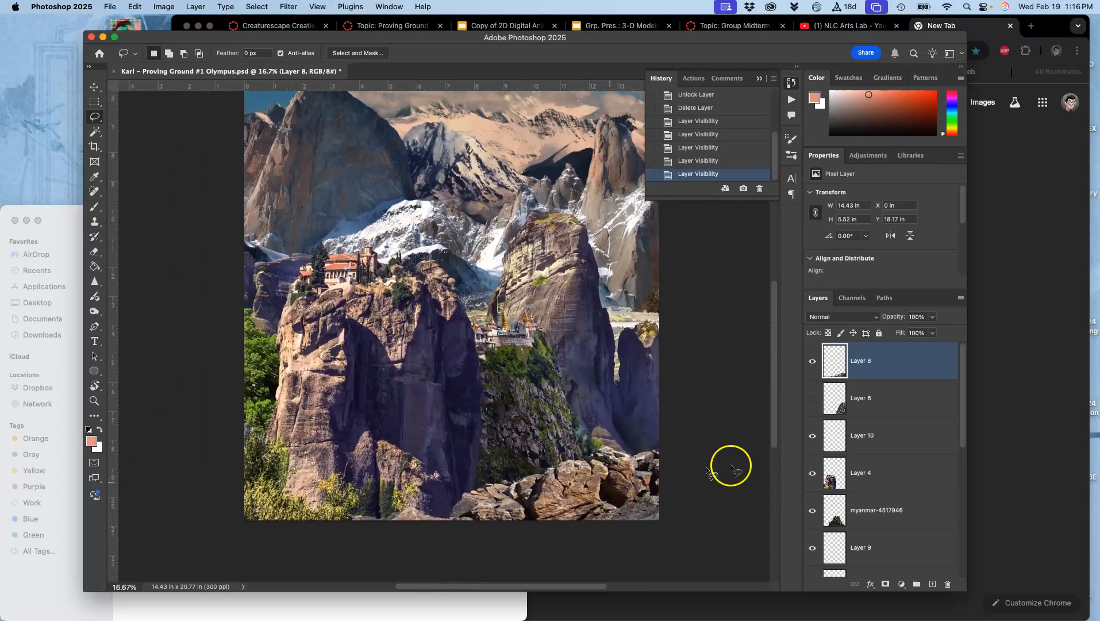
- Show Layer 6 briefly to check its grey mountain, and delete the layer
click(811, 398)
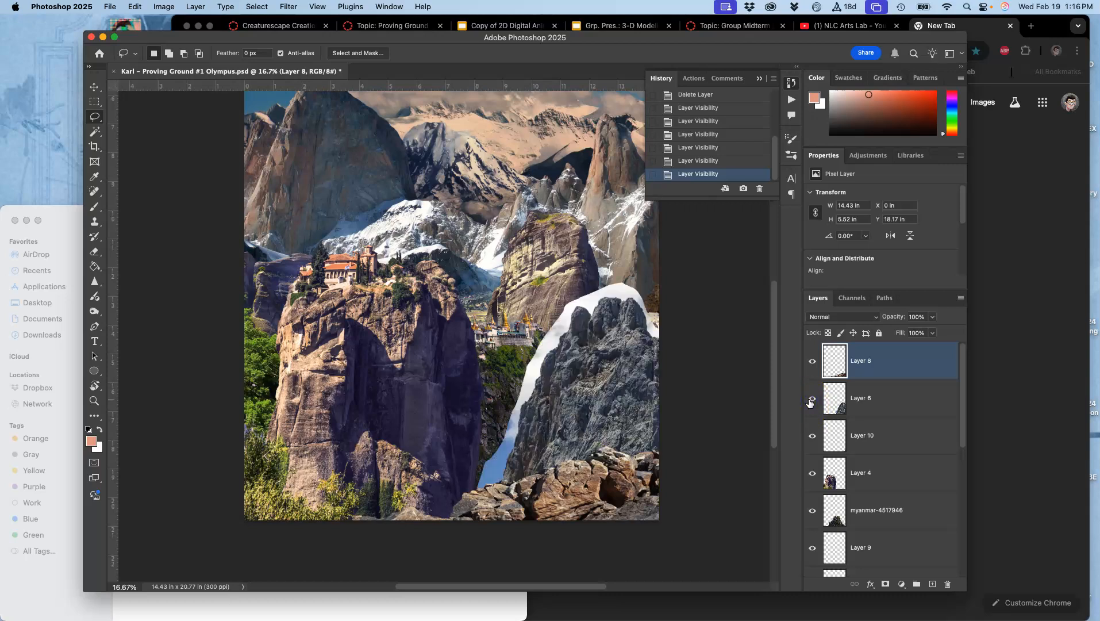
click(811, 398)
click(907, 406)
key(BackSpace)
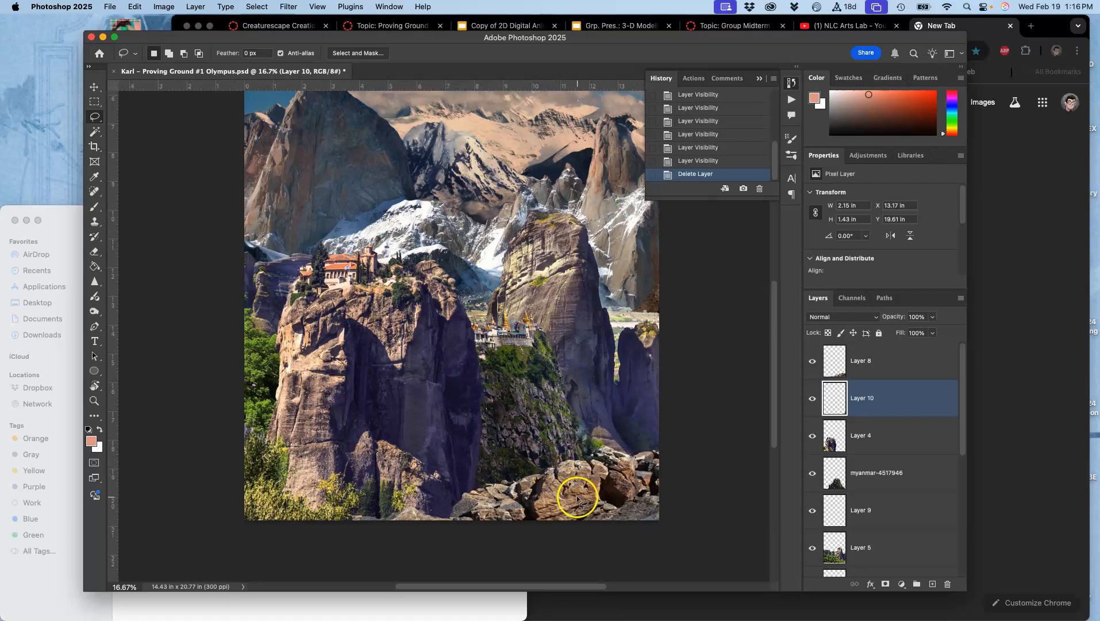
- Darken Layer 8's foreground rocks with a Levels adjustment, setting the midtone input to 0.74
click(853, 350)
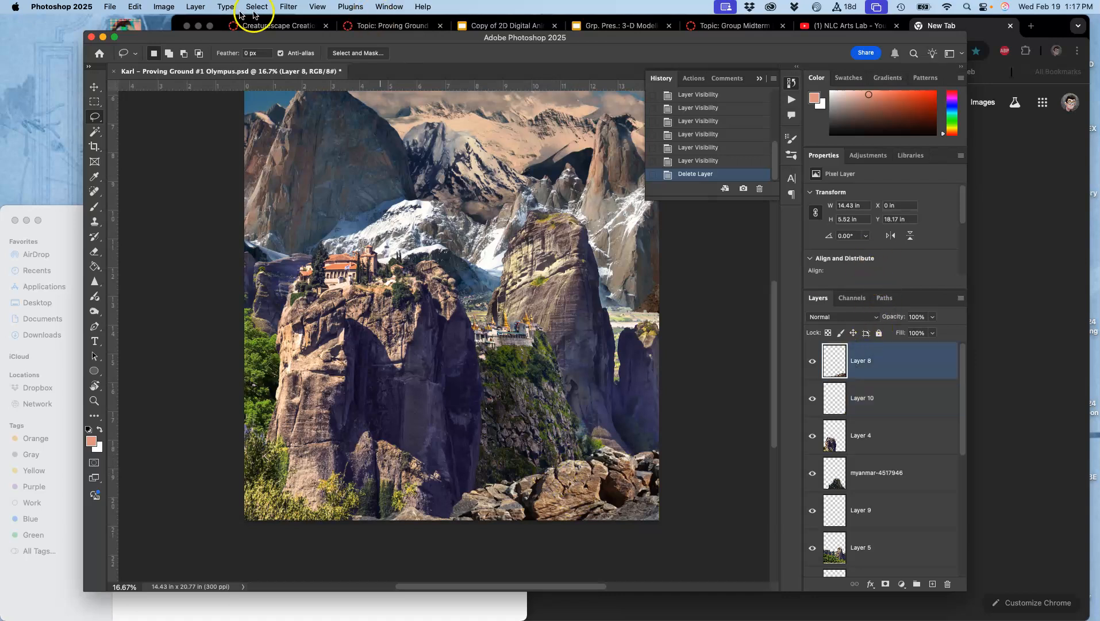
click(172, 8)
mouse_move(265, 38)
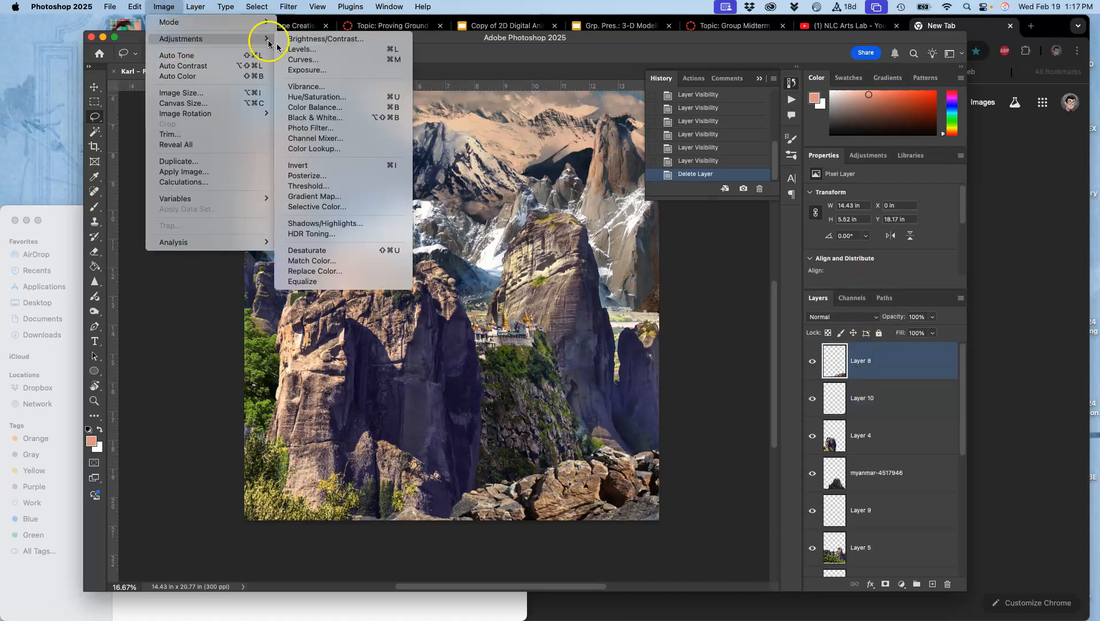
click(308, 54)
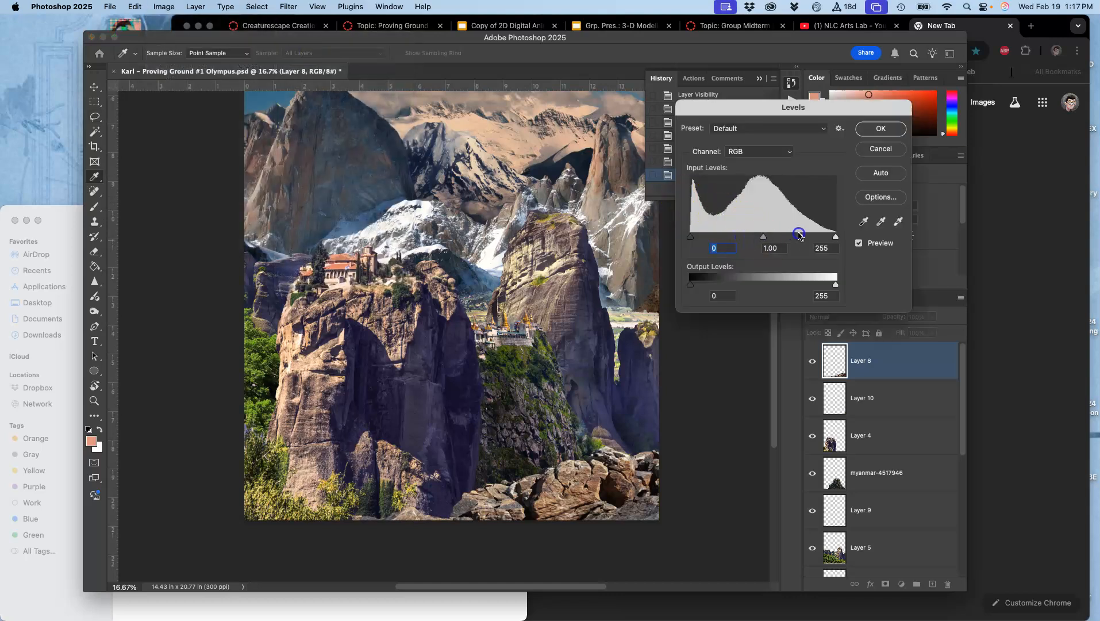
mouse_move(762, 238)
mouse_down()
mouse_move(798, 238)
mouse_move(776, 239)
mouse_up()
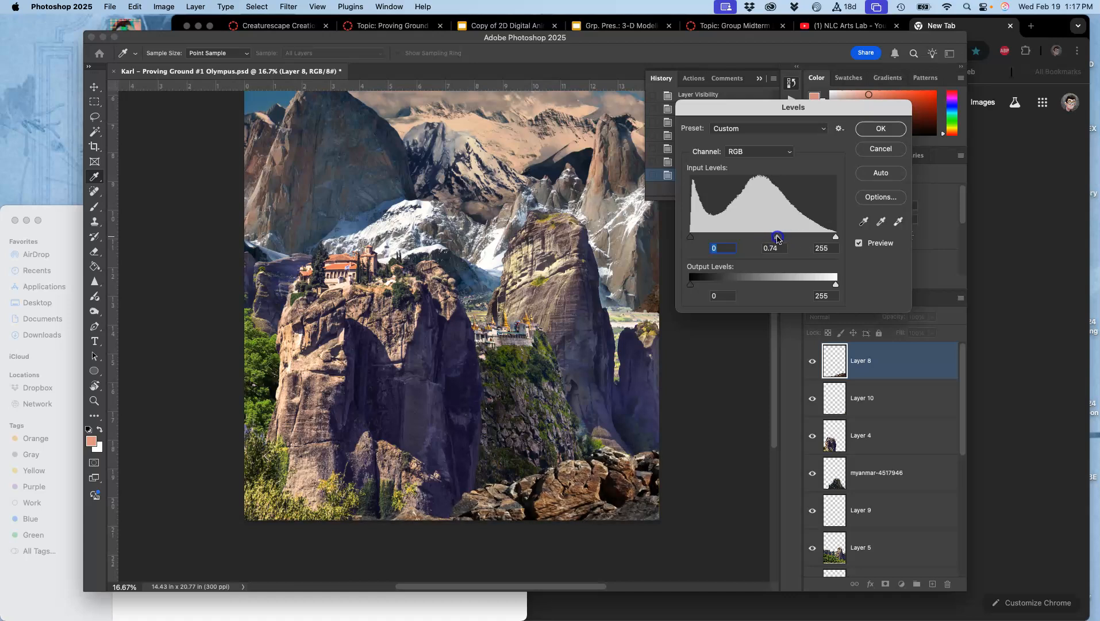
click(881, 129)
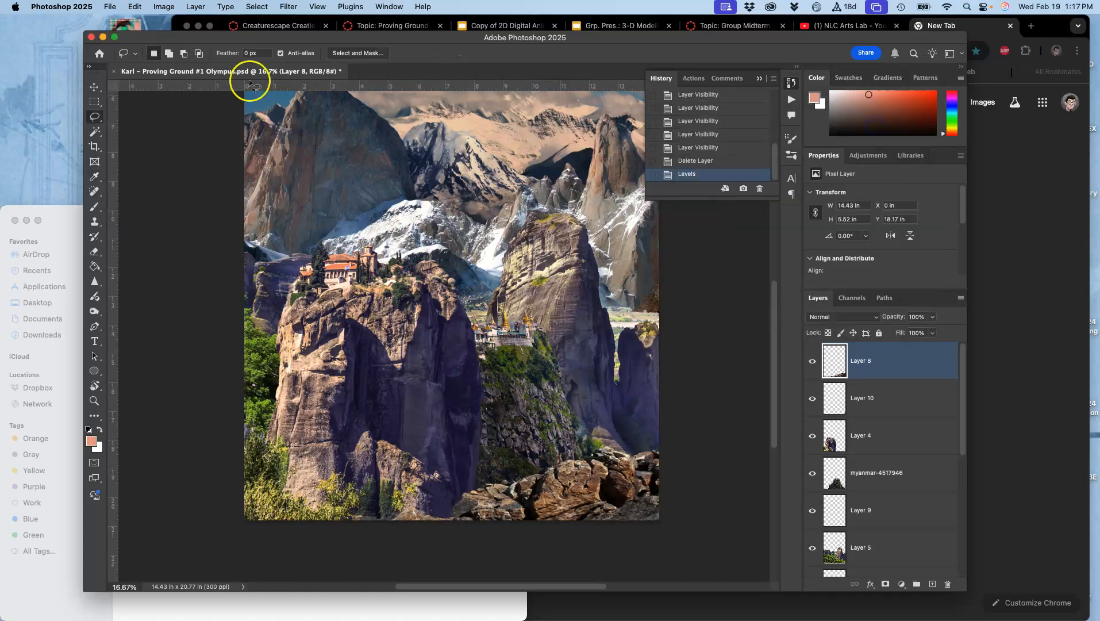
- Cool the midtones of Layer 8 with Color Balance, using -21 for Cyan–Red and +26 for Yellow–Blue
click(164, 7)
mouse_move(172, 38)
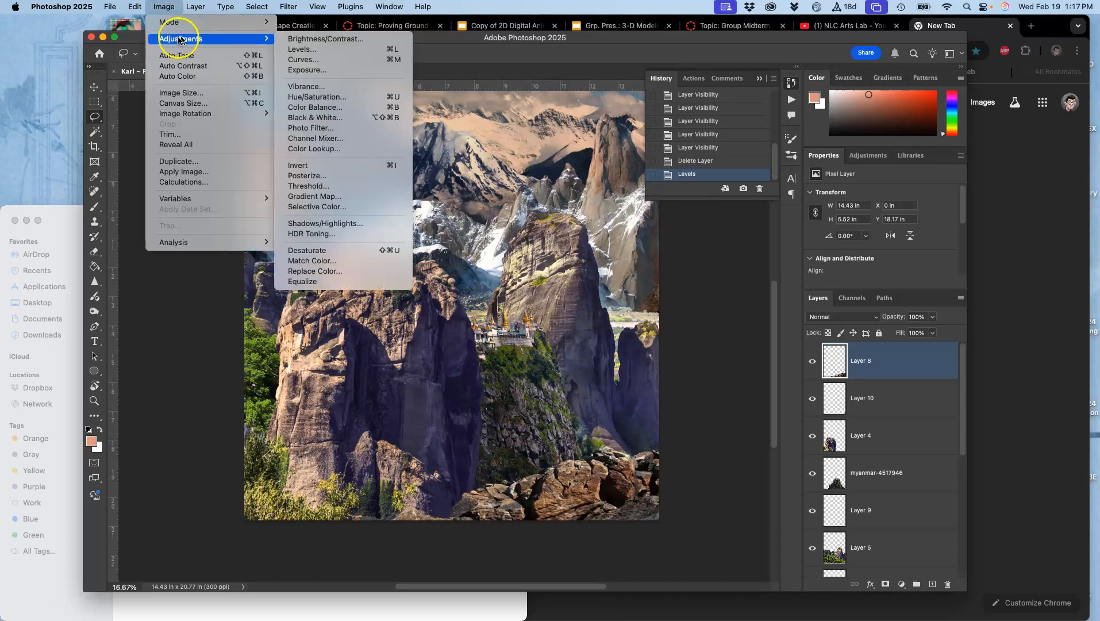
click(310, 107)
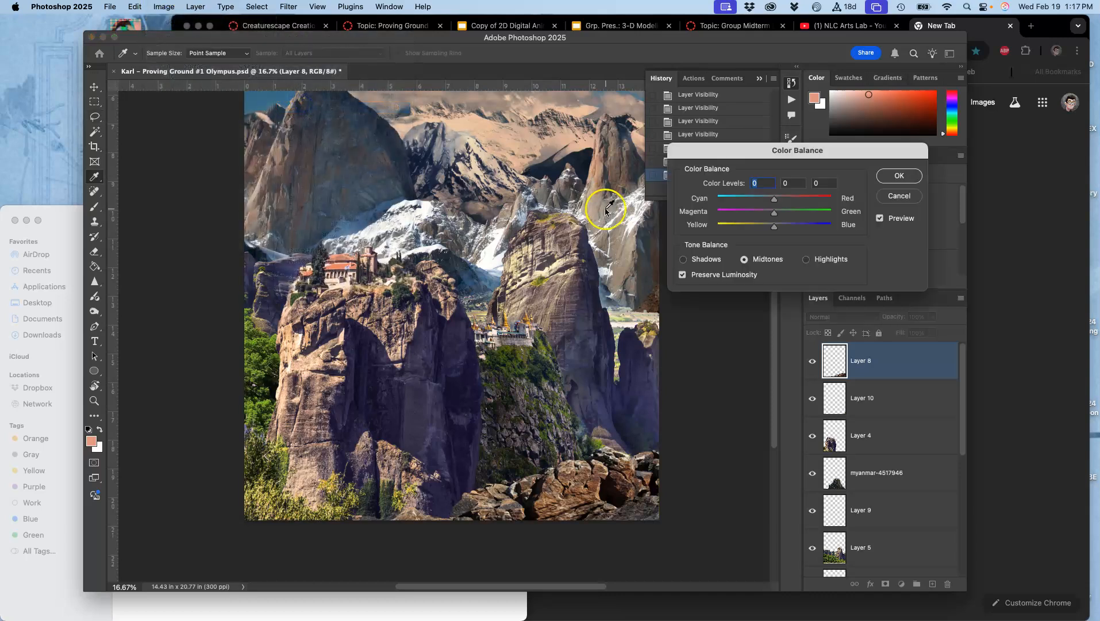
drag(774, 227, 758, 202)
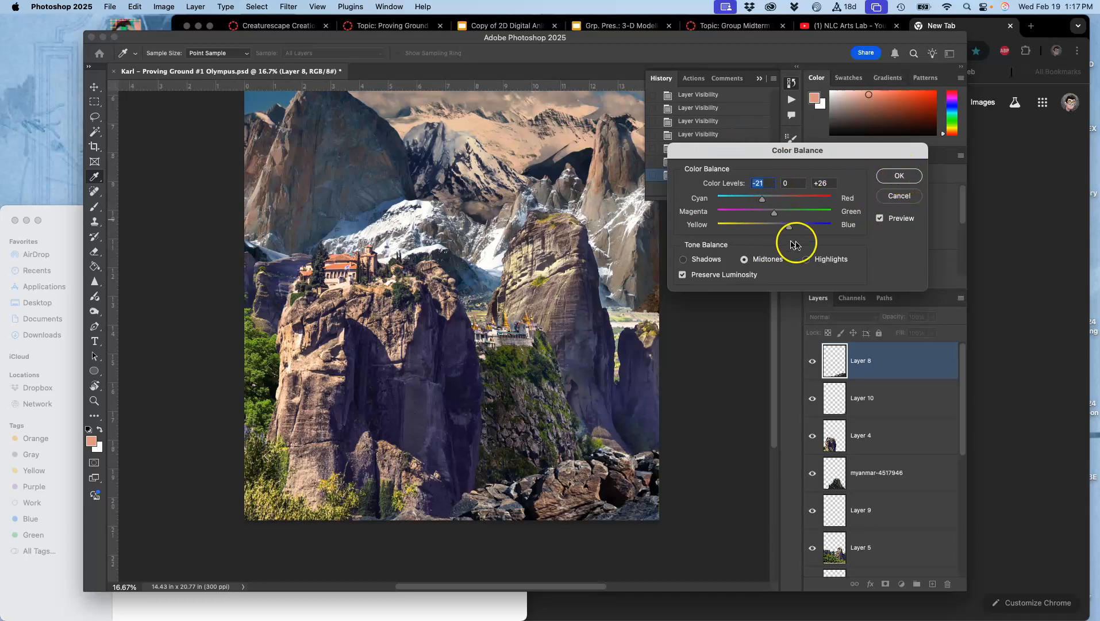
click(898, 177)
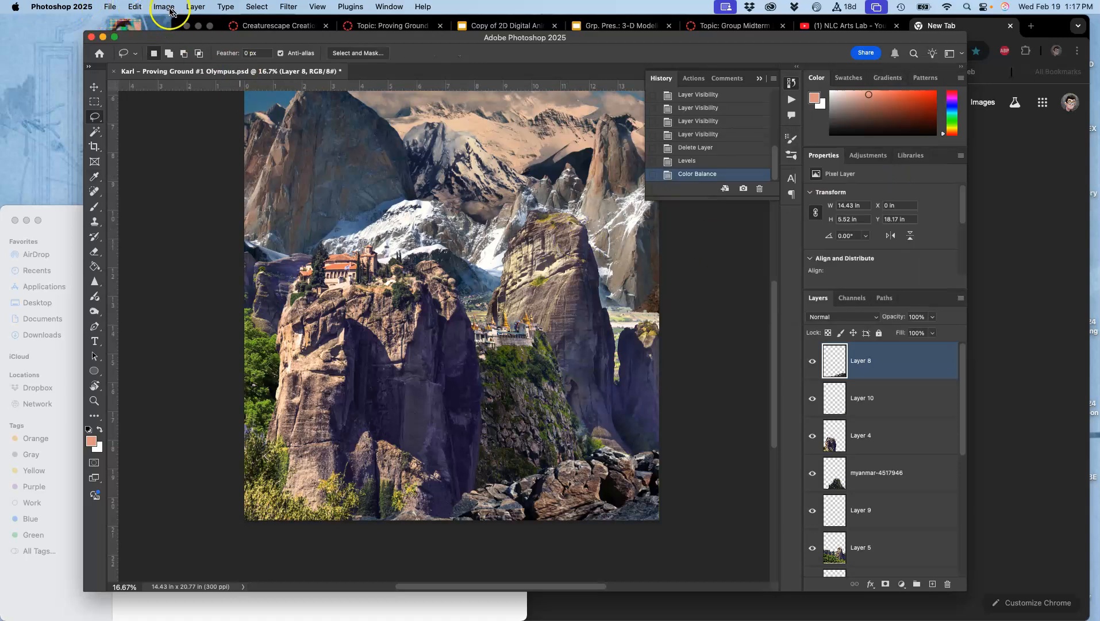
- Raise Layer 8's saturation to about +22 with a Hue/Saturation adjustment
click(132, 7)
drag(183, 42, 145, 30)
click(164, 10)
mouse_move(180, 39)
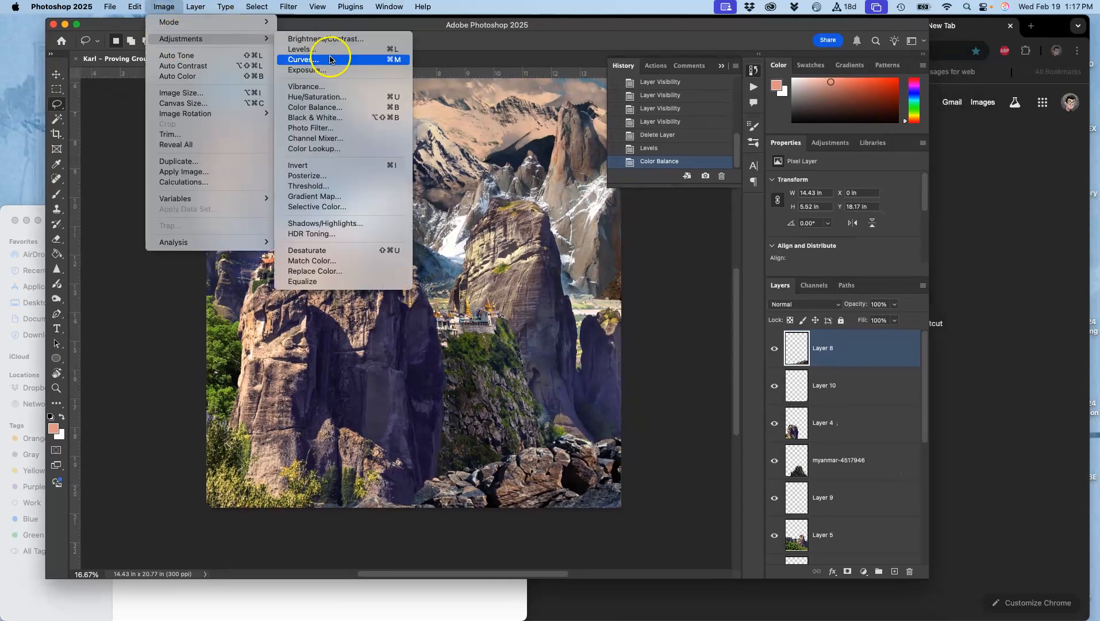
click(318, 98)
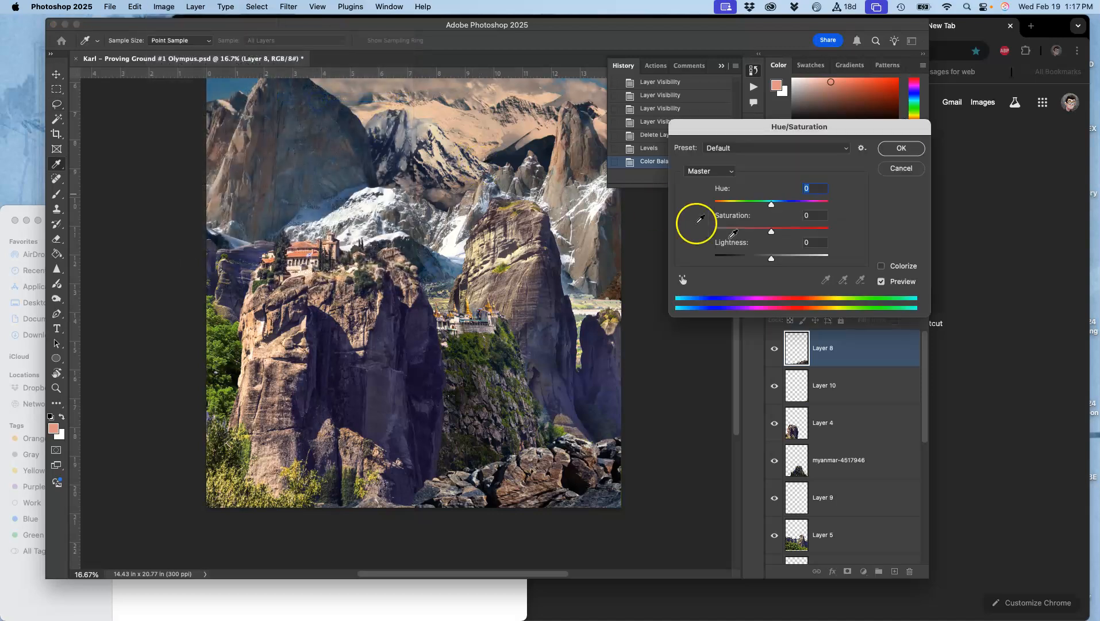
drag(772, 233, 798, 232)
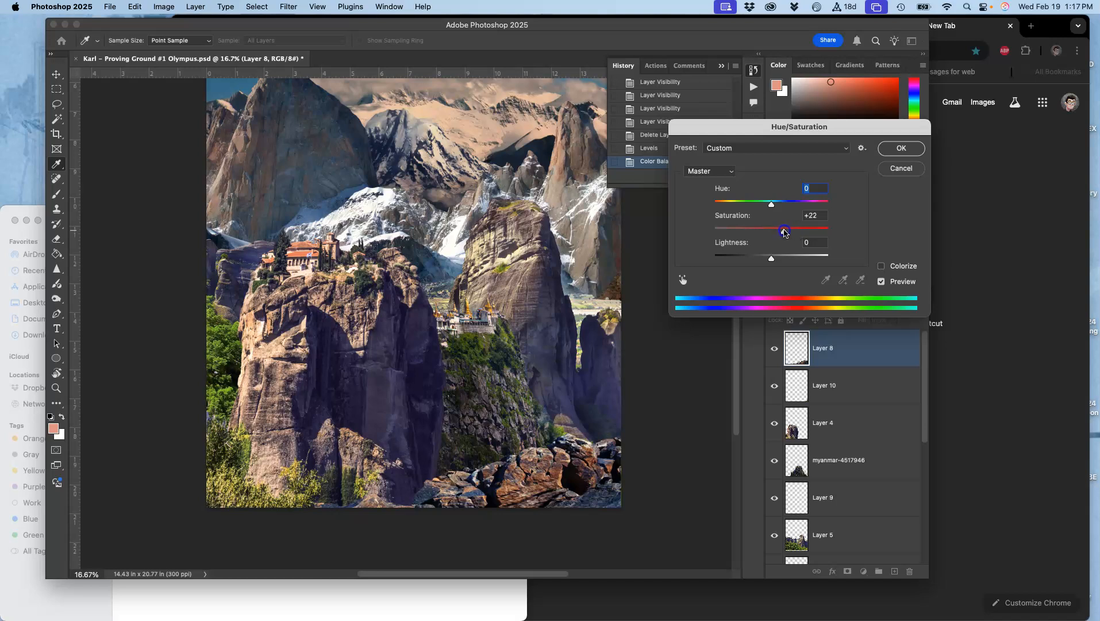
mouse_move(771, 204)
mouse_down()
mouse_move(754, 207)
mouse_move(772, 204)
mouse_up()
click(901, 149)
- Soften Layer 8's rock contrast with Levels, setting midtone input 1.4, white input 243, and output levels 16 to 218
scroll(583, 331, up, 3)
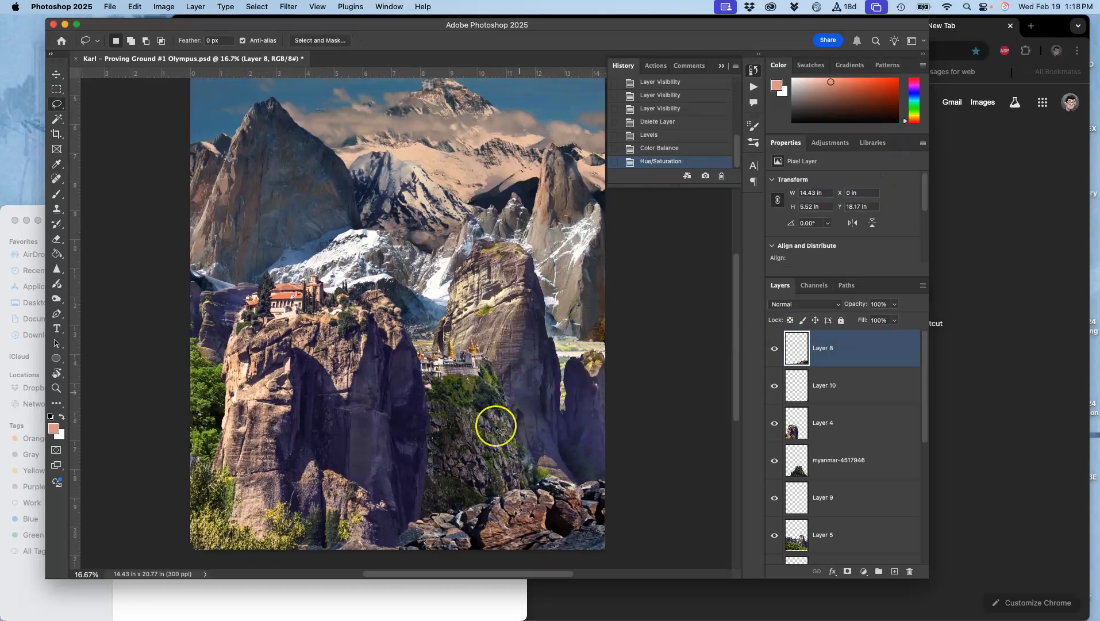
click(163, 6)
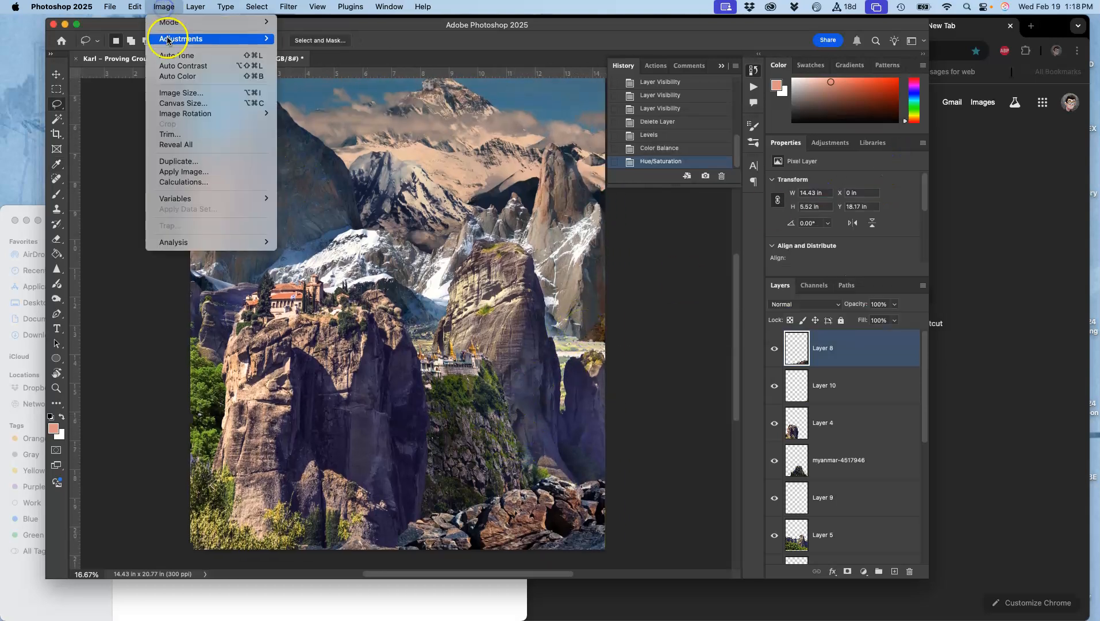
mouse_move(167, 40)
click(314, 49)
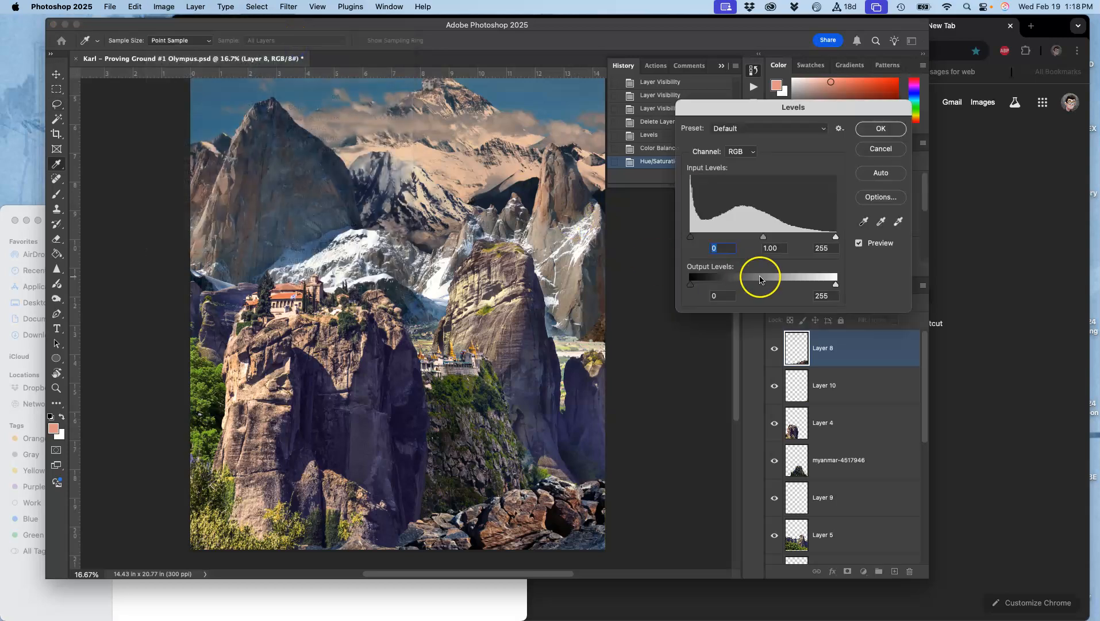
drag(690, 284, 698, 286)
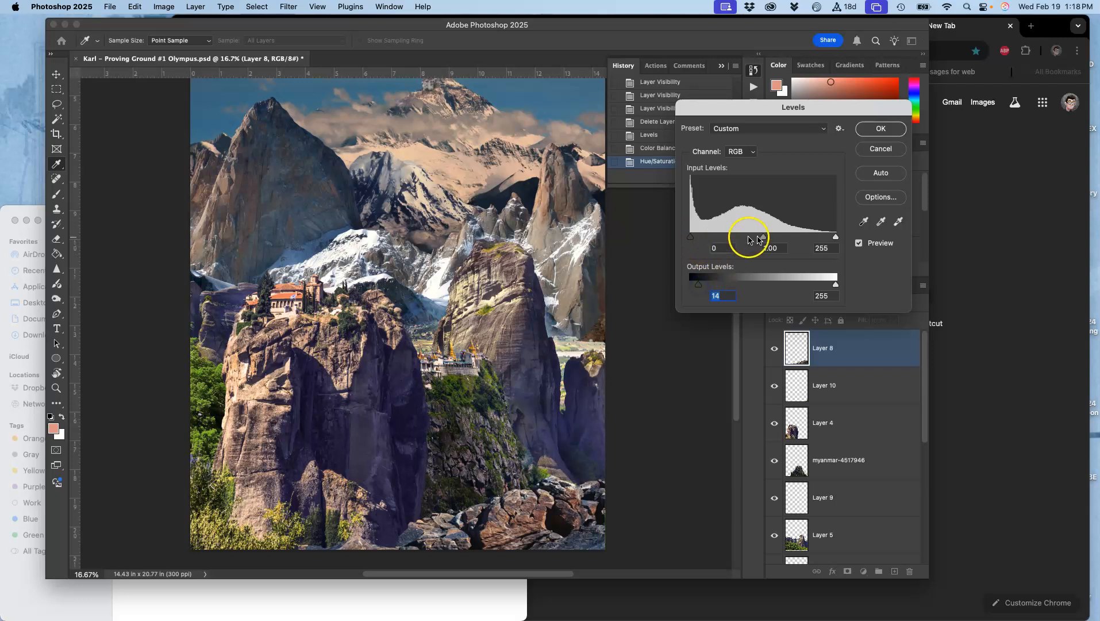
drag(761, 240, 752, 241)
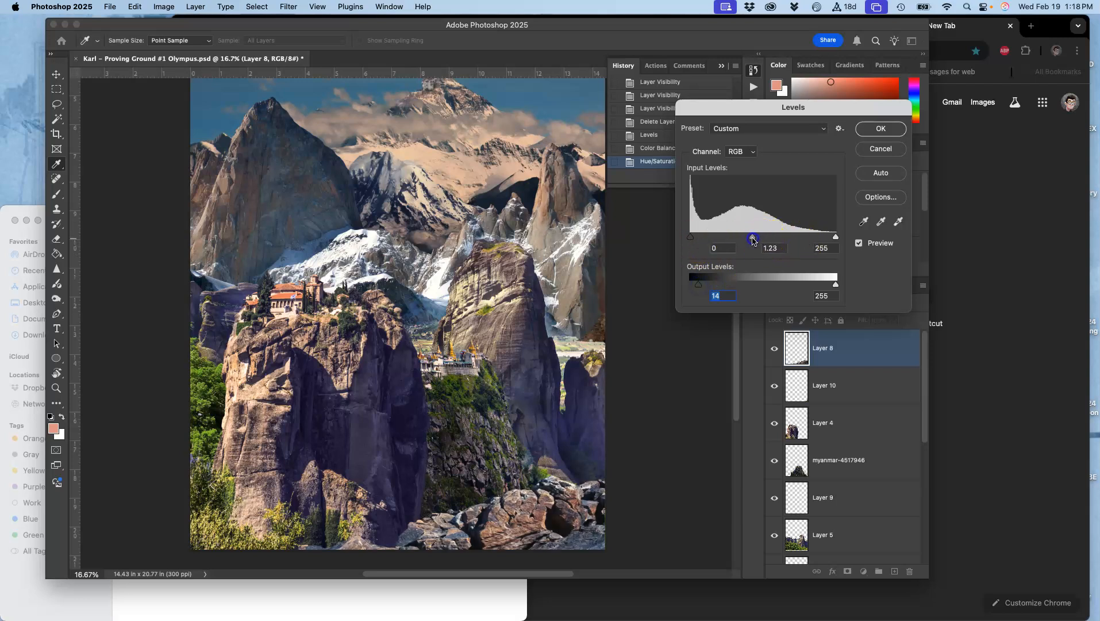
drag(835, 285, 828, 286)
drag(759, 239, 745, 239)
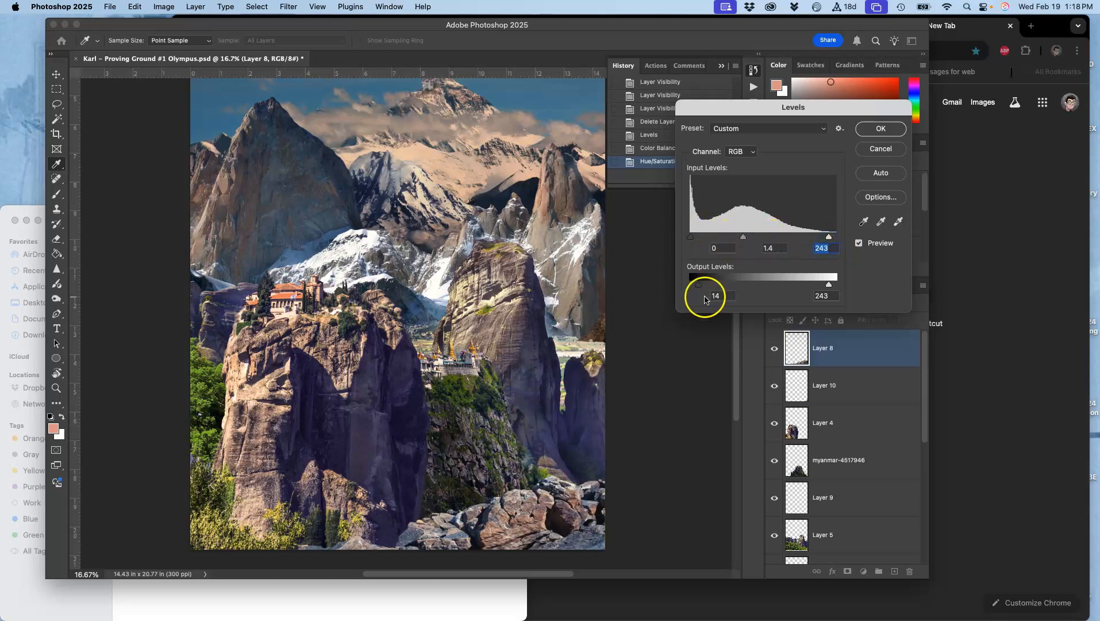
drag(700, 288, 705, 290)
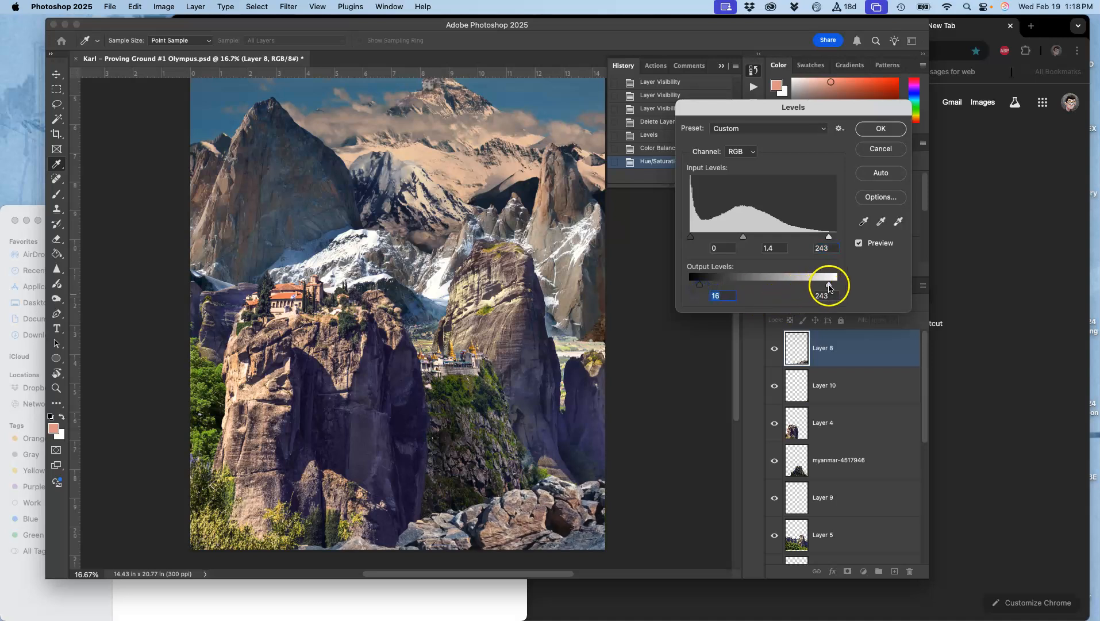
drag(828, 285, 817, 288)
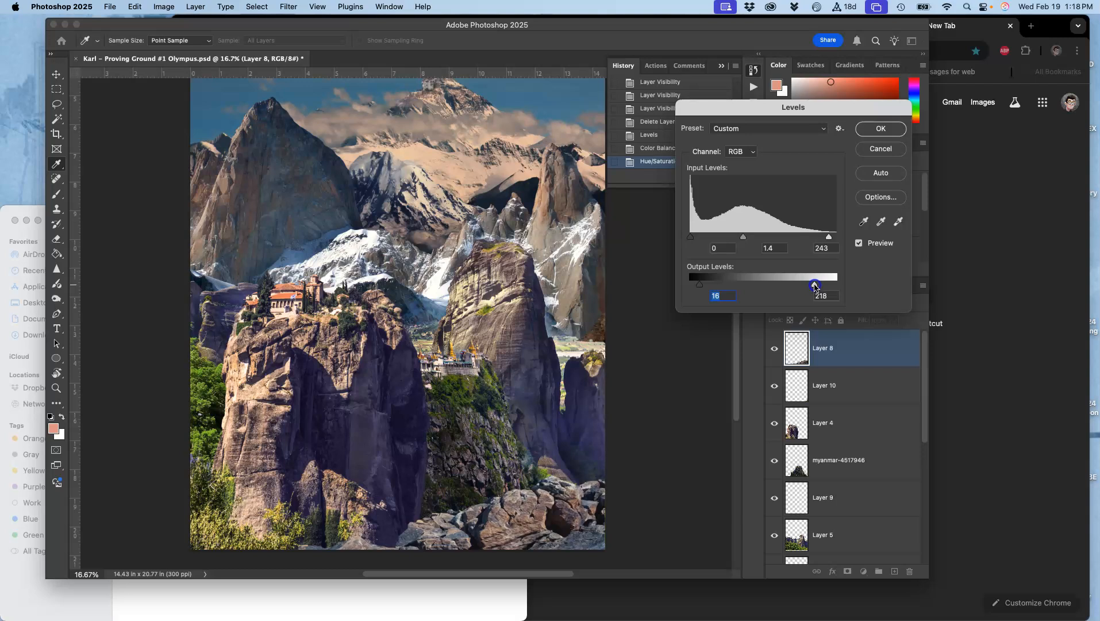
click(885, 130)
- Toggle the mount-everest-1502349 layer off and on to examine its part in the full composition
scroll(840, 493, down, 6)
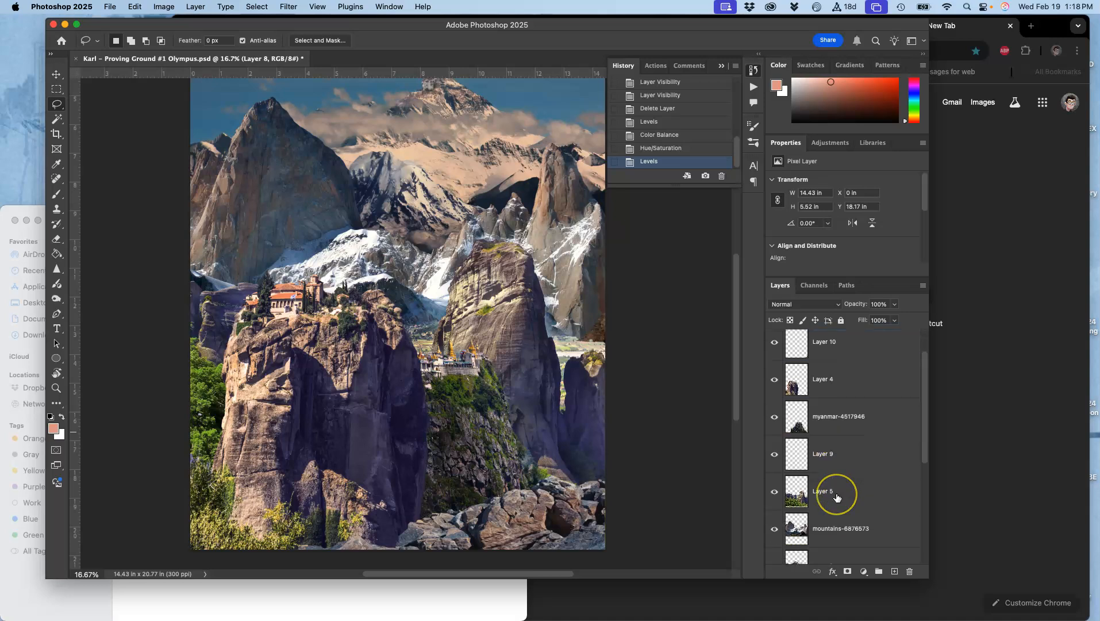
scroll(837, 497, down, 1)
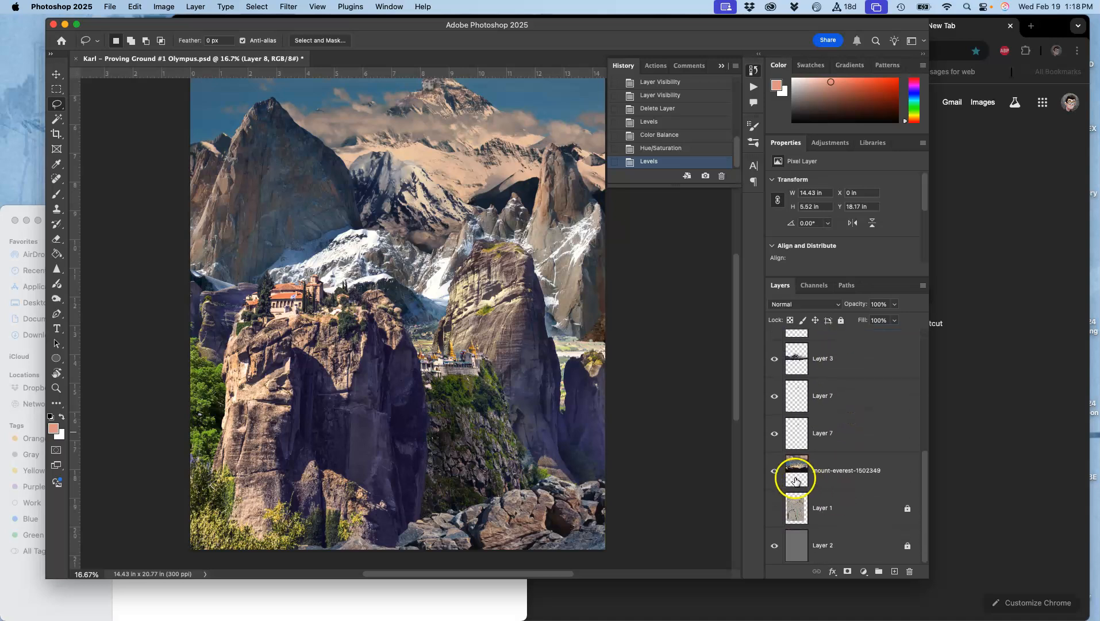
click(775, 470)
click(775, 470)
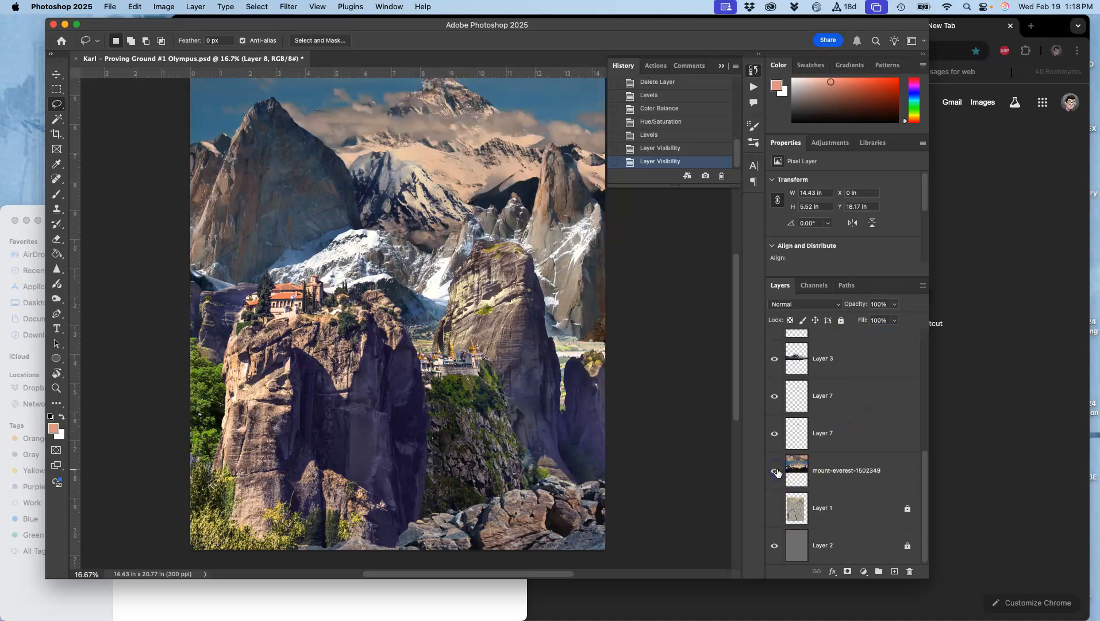
key(super+minus)
scroll(545, 420, up, 3)
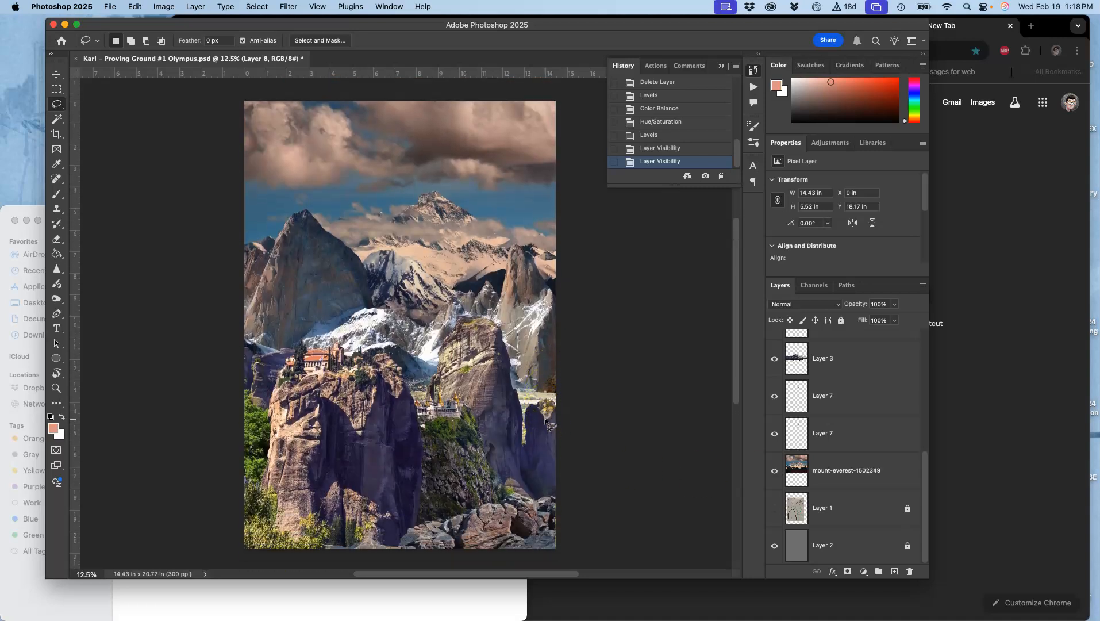
click(773, 475)
click(773, 475)
- Toggle the visibility of both Layer 7 layers, Layer 3 and the layer above it to identify their contents
click(776, 440)
click(777, 397)
click(776, 363)
scroll(776, 363, up, 1)
click(773, 347)
click(773, 347)
scroll(774, 348, up, 2)
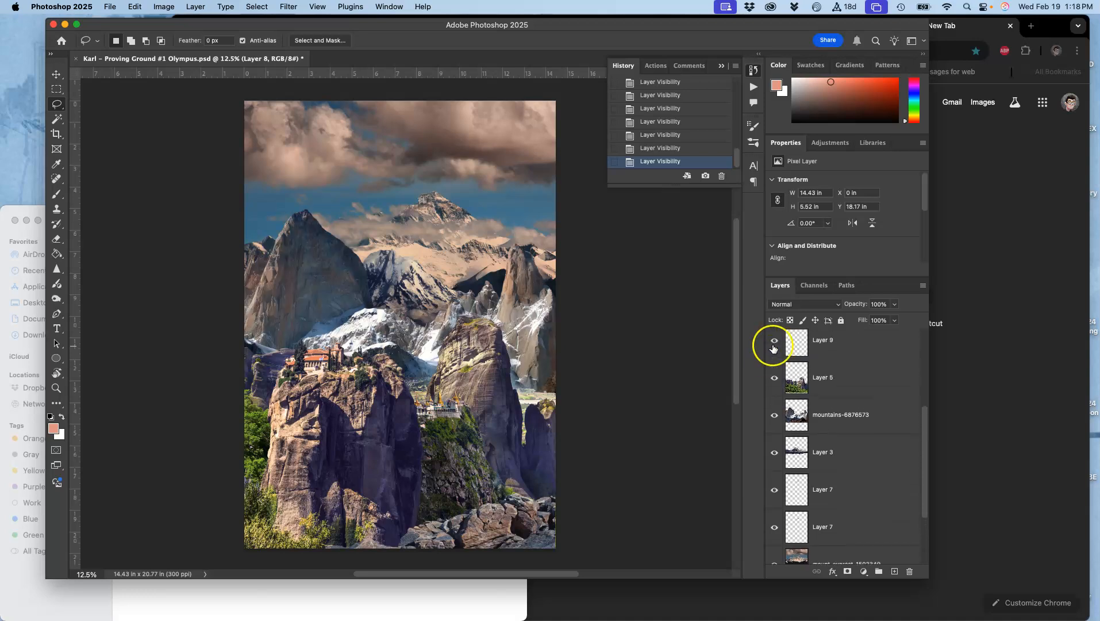
- Toggle Layer 5 off and on repeatedly to examine which part of the landscape it holds
click(774, 376)
click(773, 375)
scroll(725, 387, down, 3)
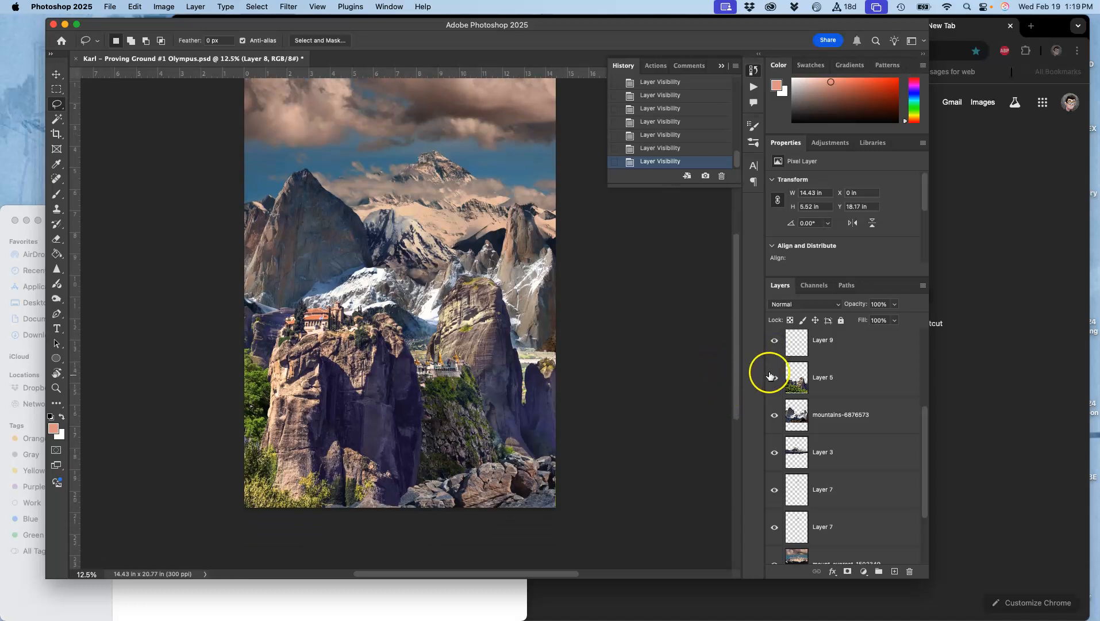
click(774, 379)
click(774, 380)
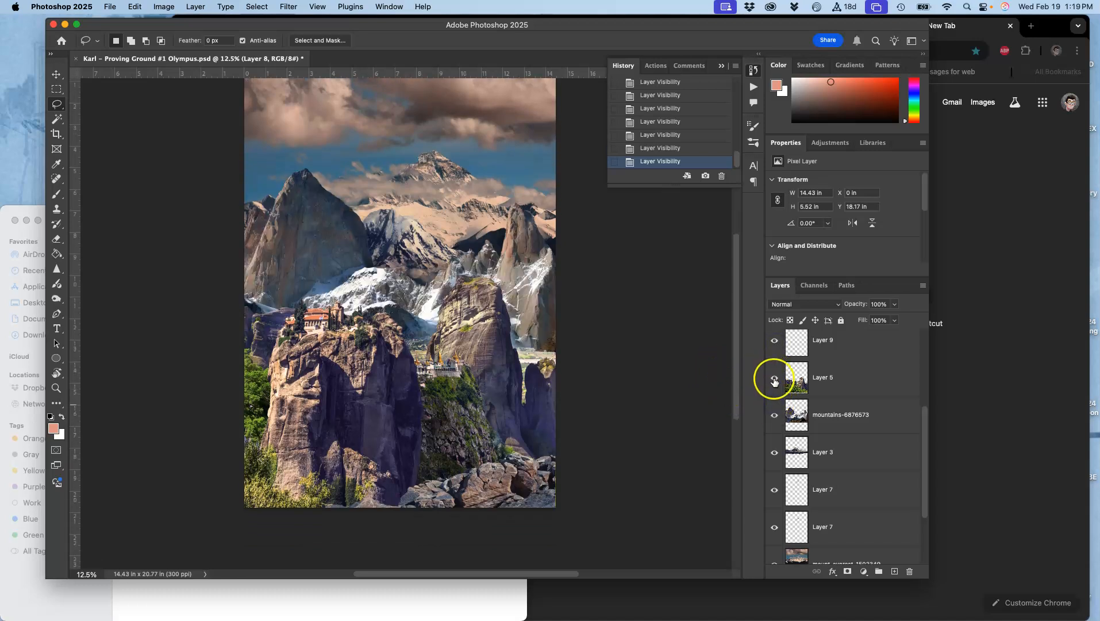
click(773, 379)
click(774, 379)
- Examine the jagged far edge of the valley fields closely, toggling Layer 5 to check that it belongs there
key(super+equal)
key(super+equal)
key(super+equal)
key(super+equal)
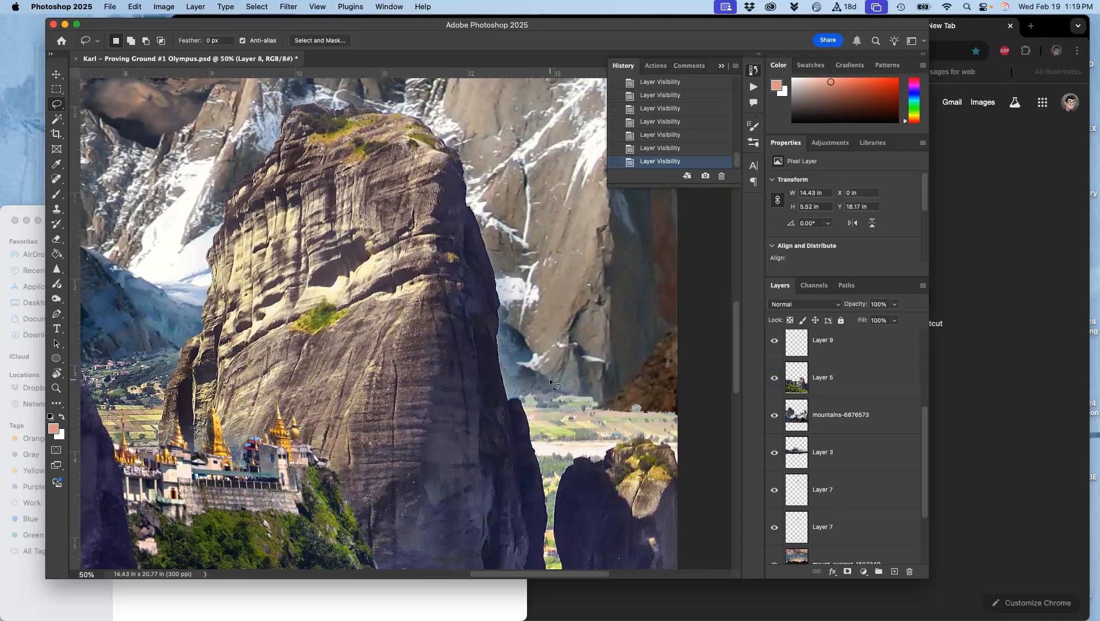
scroll(550, 380, right, 1)
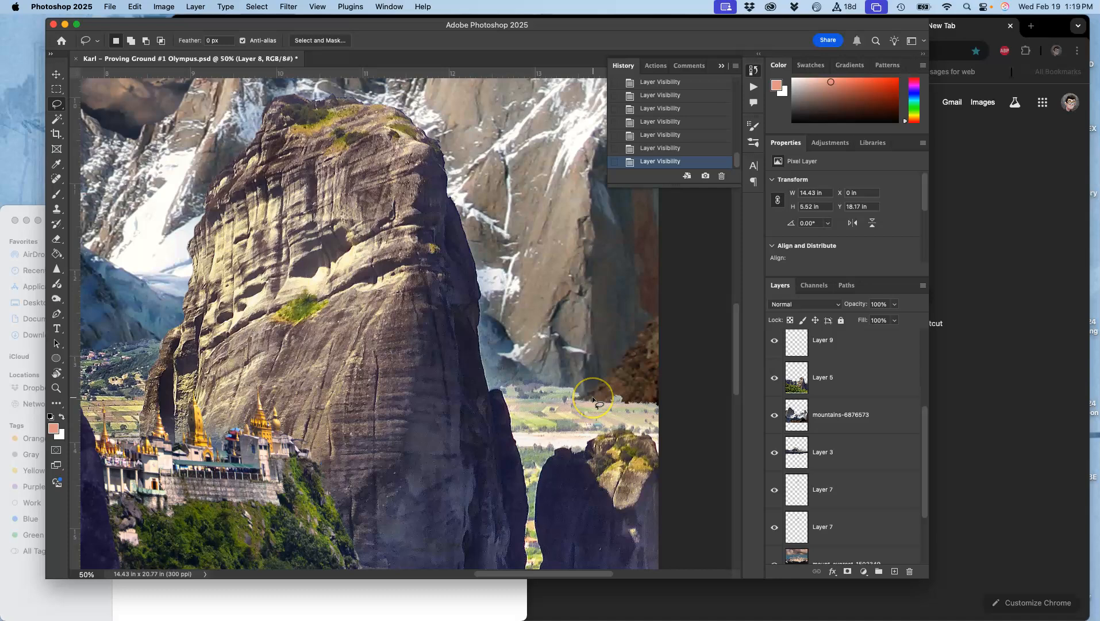
scroll(592, 398, up, 6)
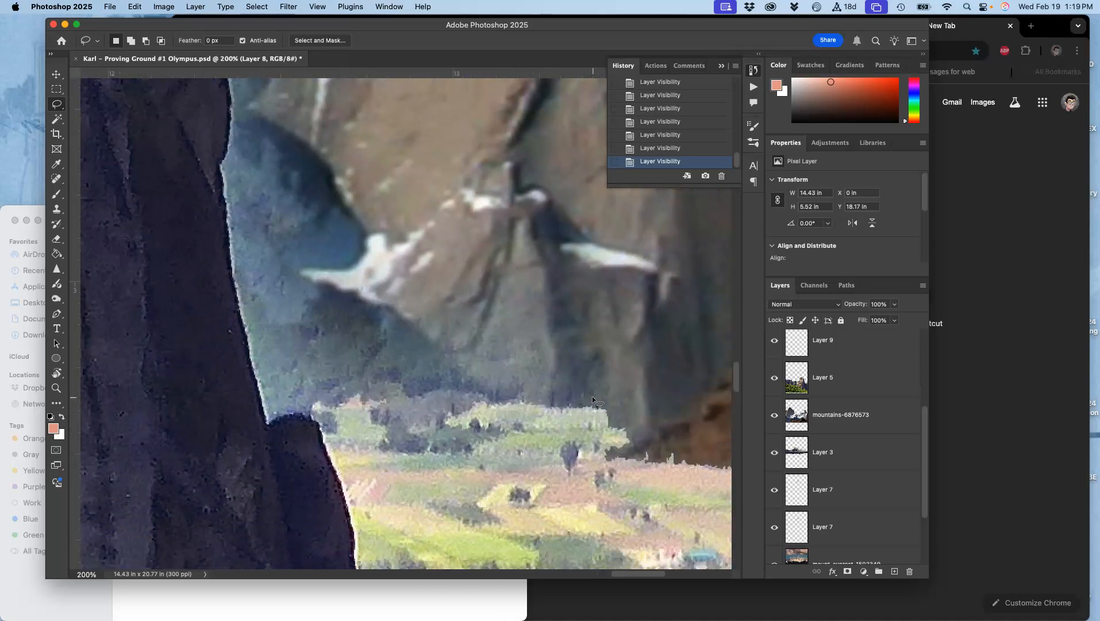
scroll(592, 399, down, 3)
scroll(592, 399, right, 8)
scroll(592, 398, left, 2)
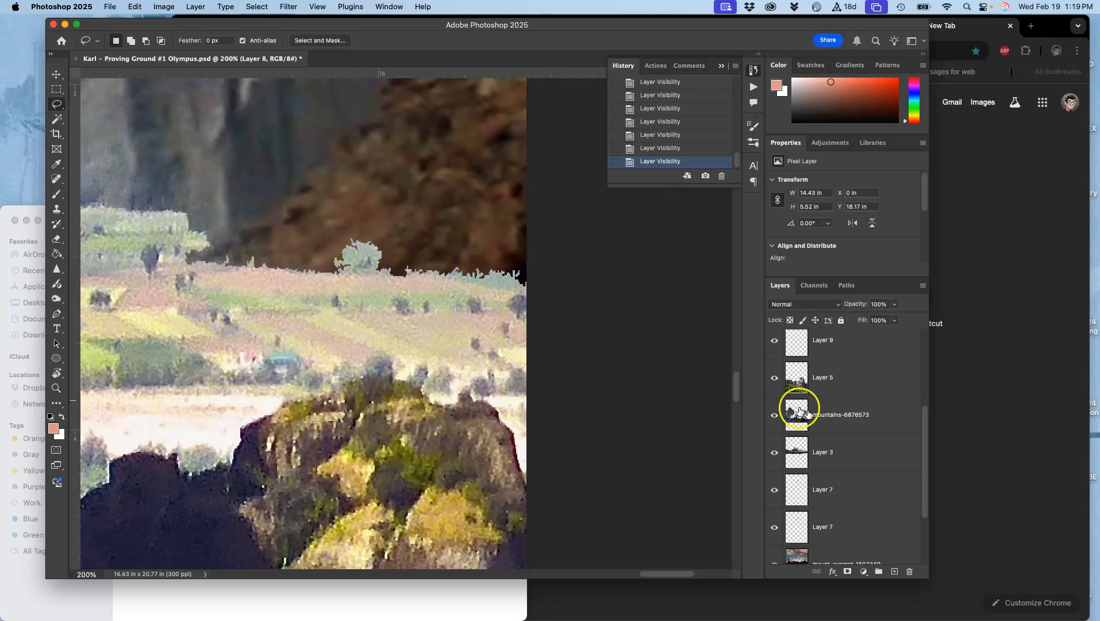
click(773, 378)
click(773, 379)
- Erase the small tree on the fields' horizon in Layer 5 using a soft 59 px eraser at 100% opacity
click(850, 371)
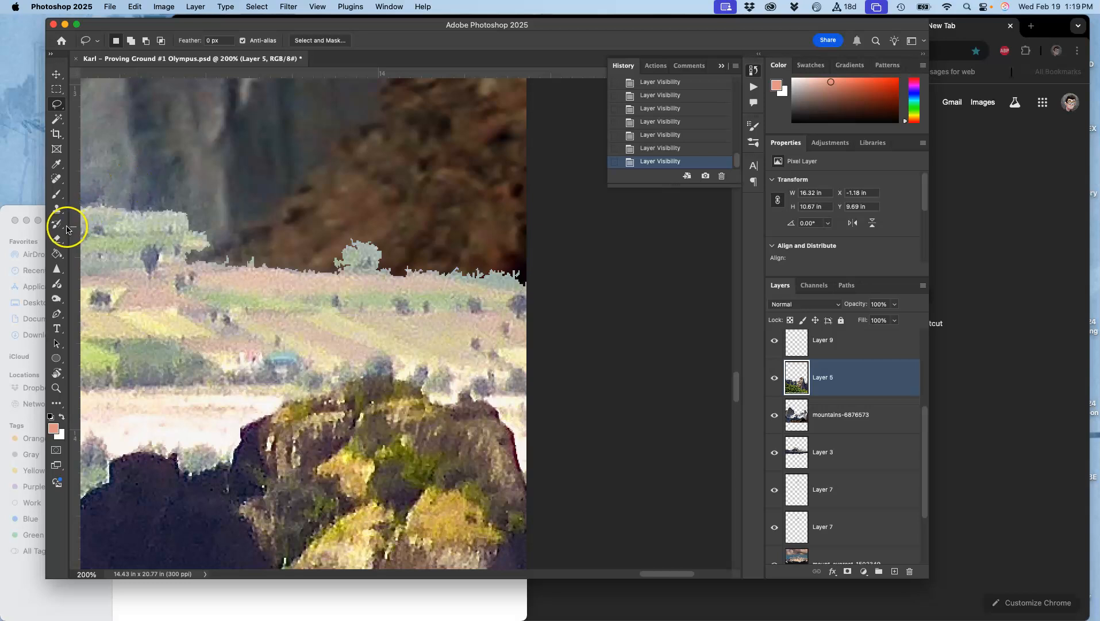
click(55, 240)
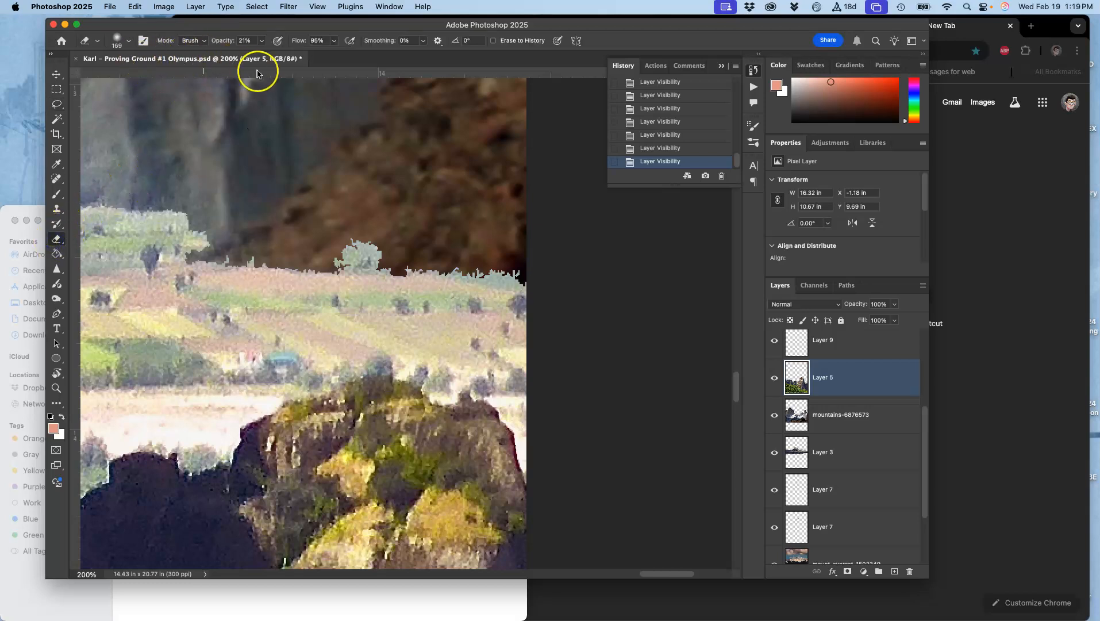
click(263, 41)
drag(304, 55, 306, 57)
click(134, 43)
click(130, 41)
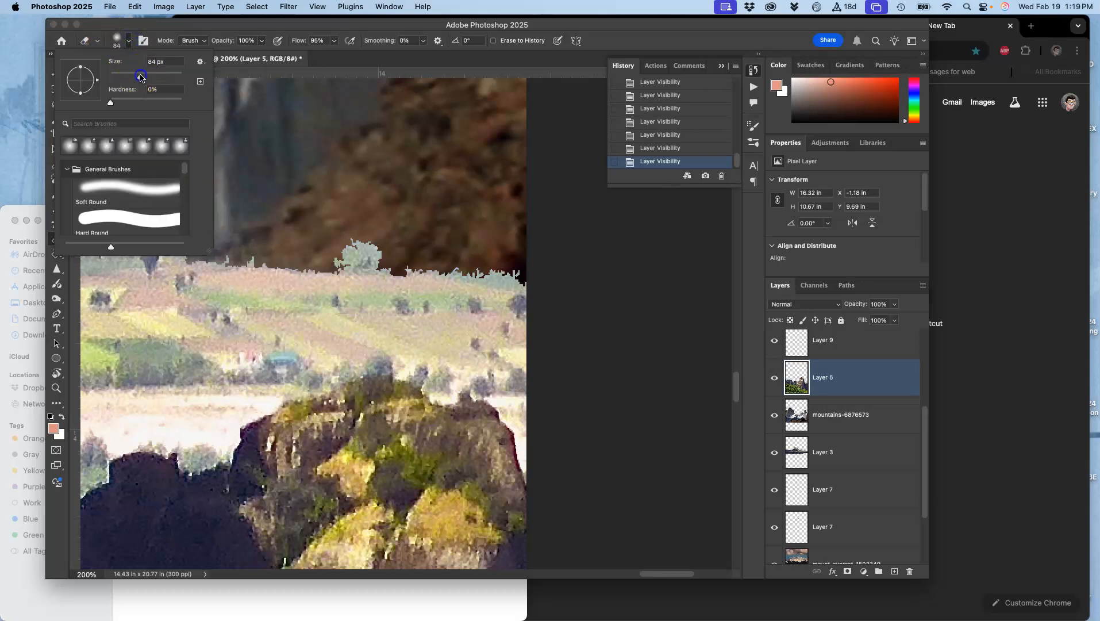
drag(131, 76, 132, 76)
click(382, 216)
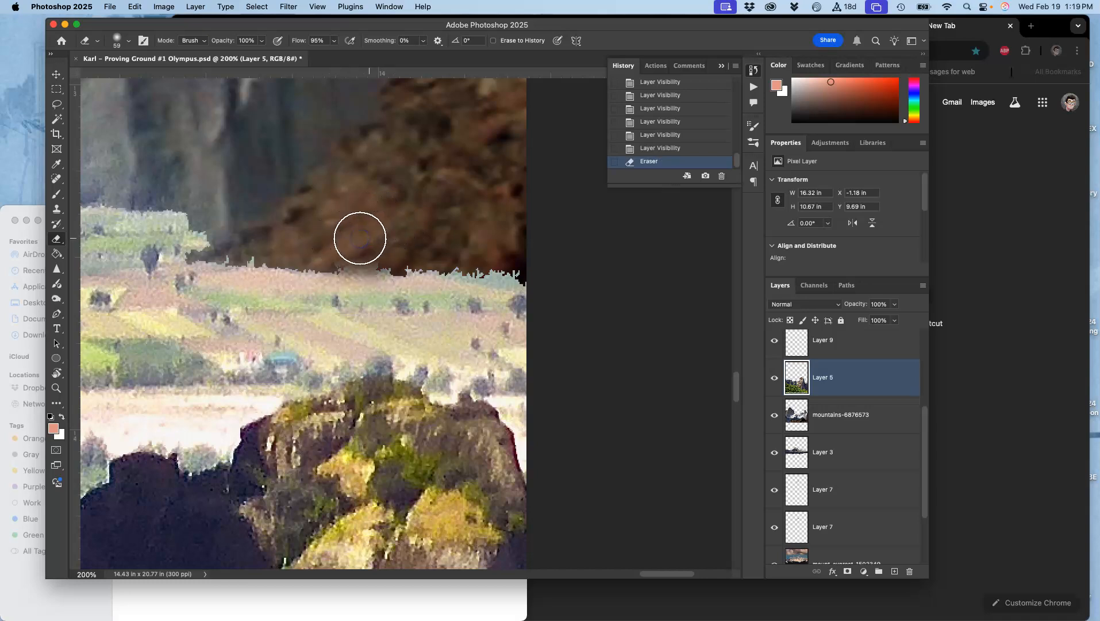
- Erase the jagged far edge of Layer 5's valley fields where it meets the mountains, undoing a misplaced stroke
key(super+minus)
key(super+minus)
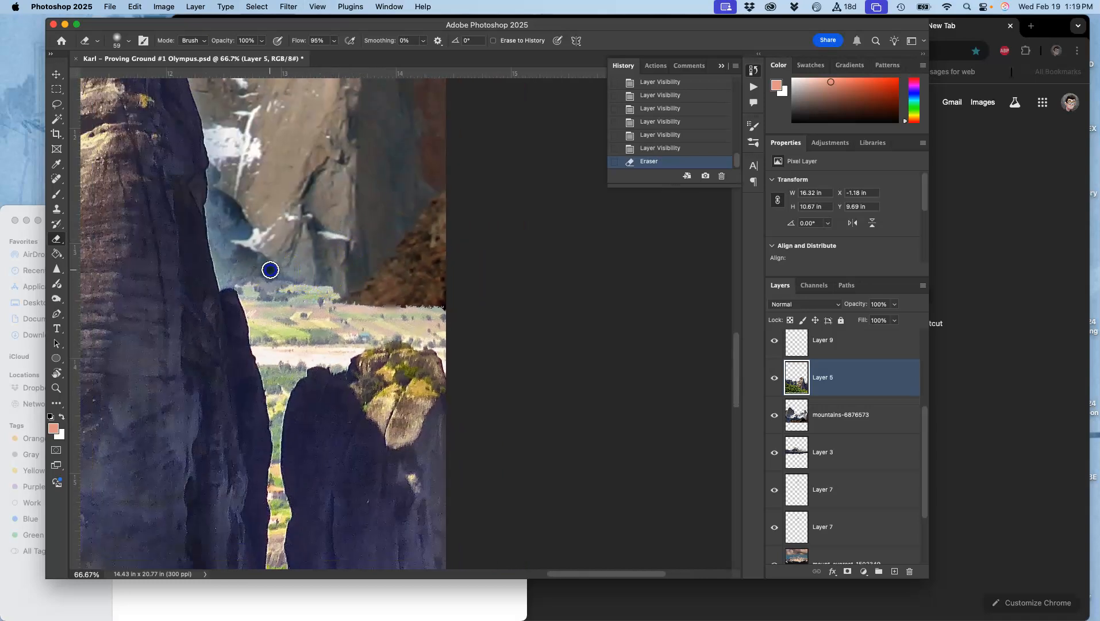
key(super+z)
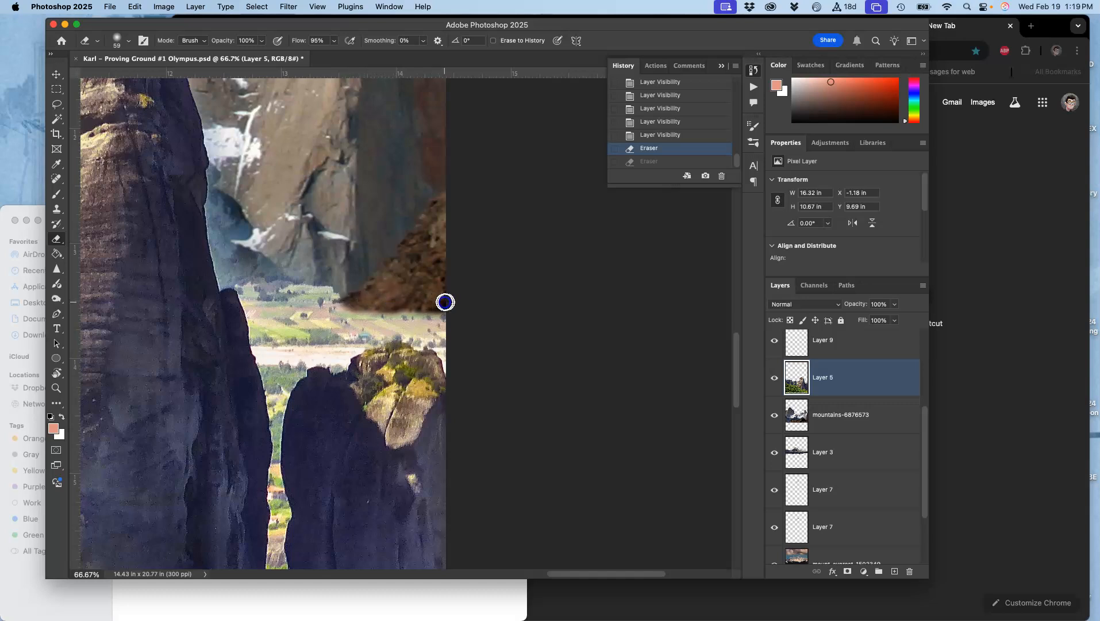
click(369, 295)
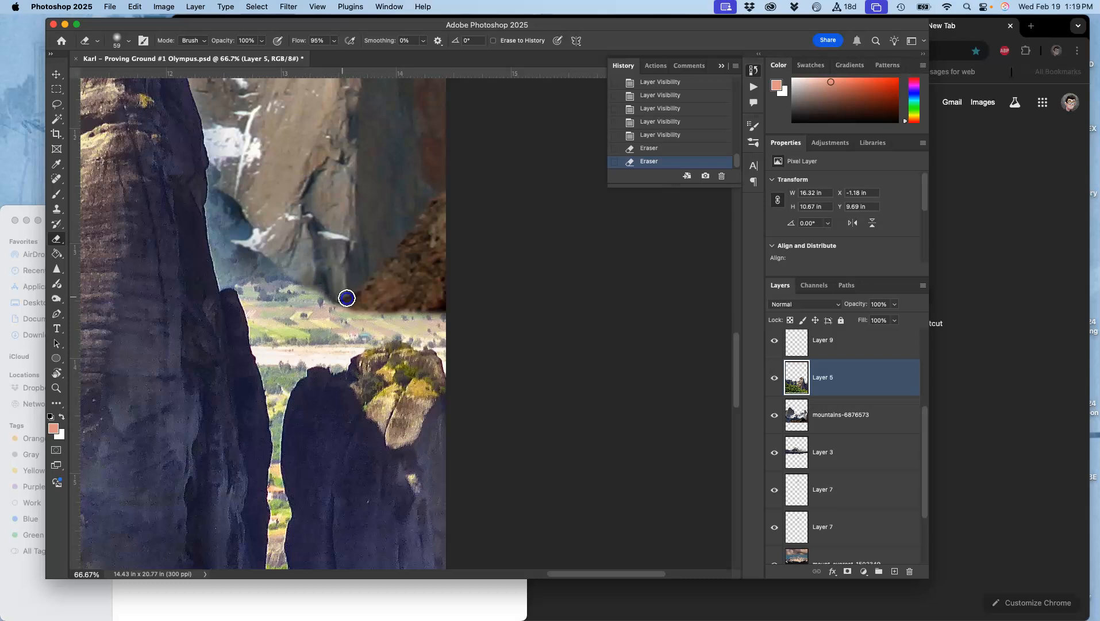
click(423, 298)
- Soften the fields' far edge with the eraser at 100% flow and 52% opacity, and undo the last stroke
click(334, 41)
click(303, 53)
click(262, 41)
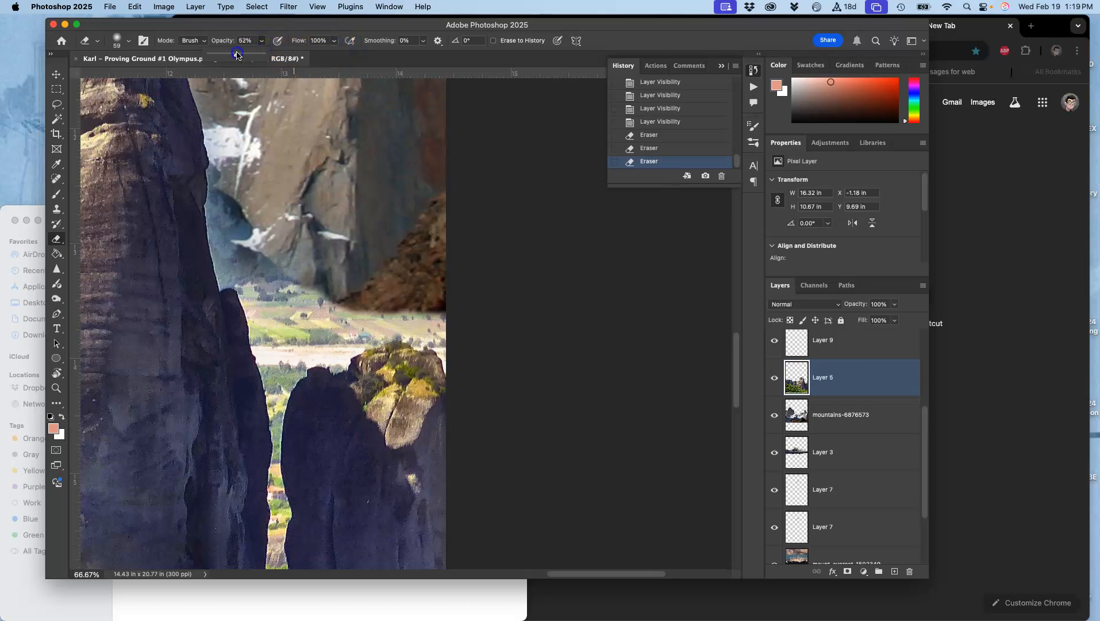
click(427, 309)
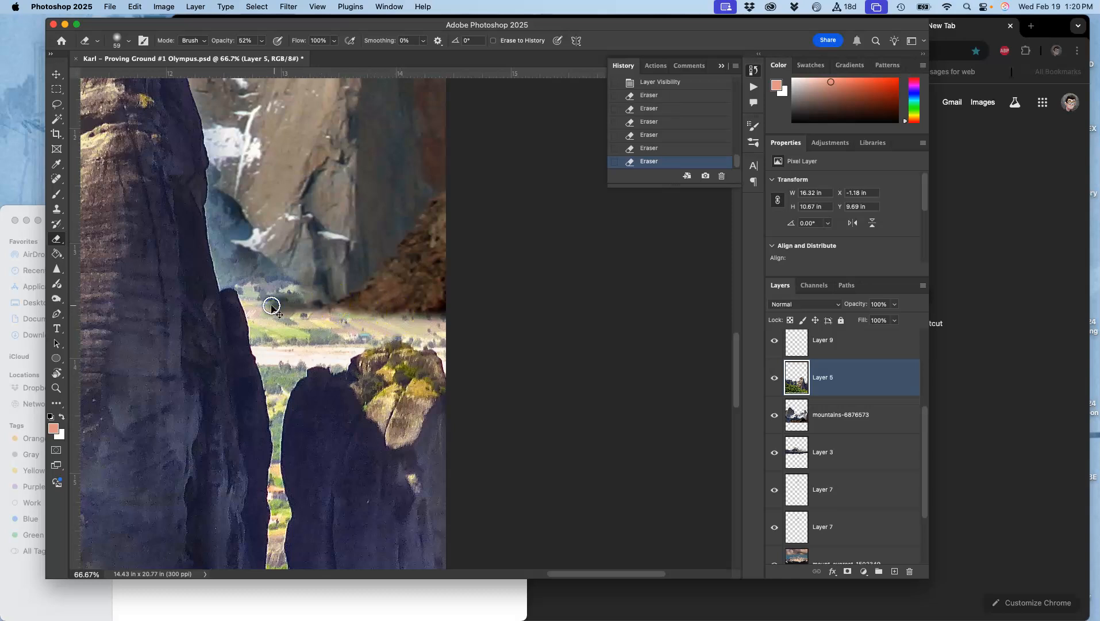
key(super+z)
- Blend the far edge of Layer 5's fields into the mountain base with the eraser at 21% opacity
click(261, 42)
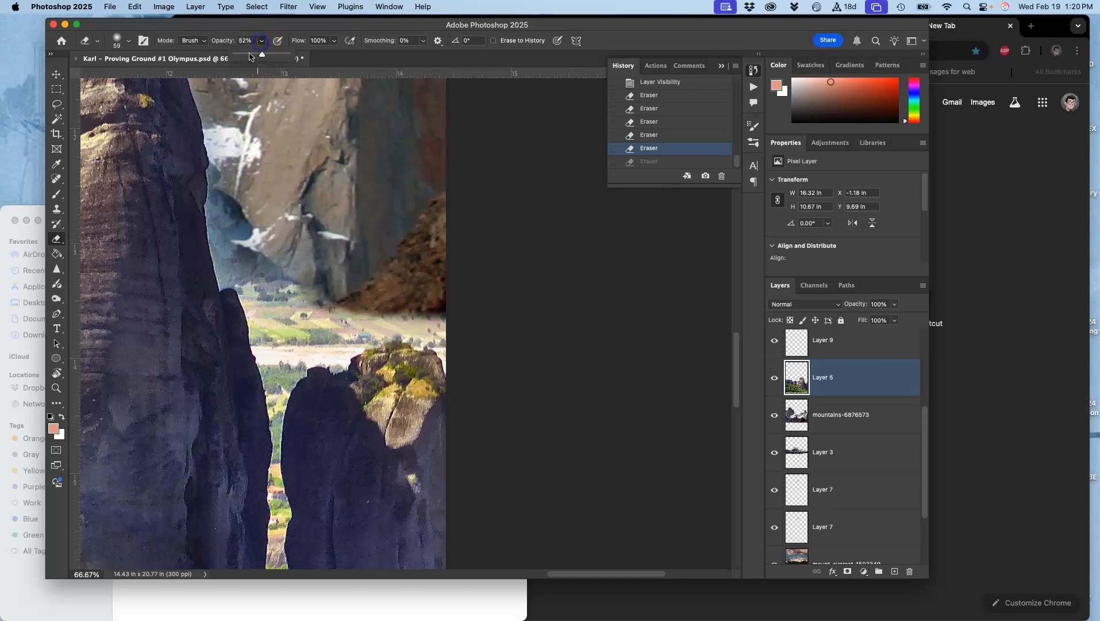
click(305, 272)
mouse_move(262, 263)
mouse_down()
mouse_move(234, 257)
mouse_move(273, 316)
mouse_move(314, 315)
mouse_move(299, 302)
mouse_move(310, 304)
mouse_up()
drag(388, 305, 248, 235)
- Toggle Layer 5, mountains-6876573 and Layer 3 to compare what each contributes around the erased edge
click(774, 378)
click(773, 379)
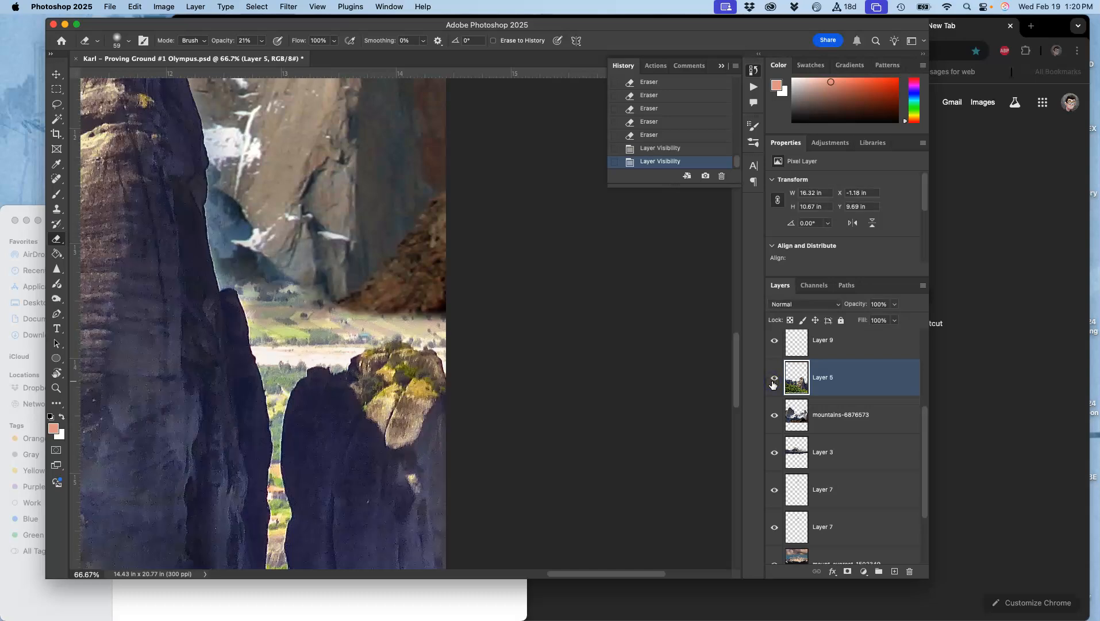
click(774, 415)
click(774, 415)
click(775, 415)
click(774, 415)
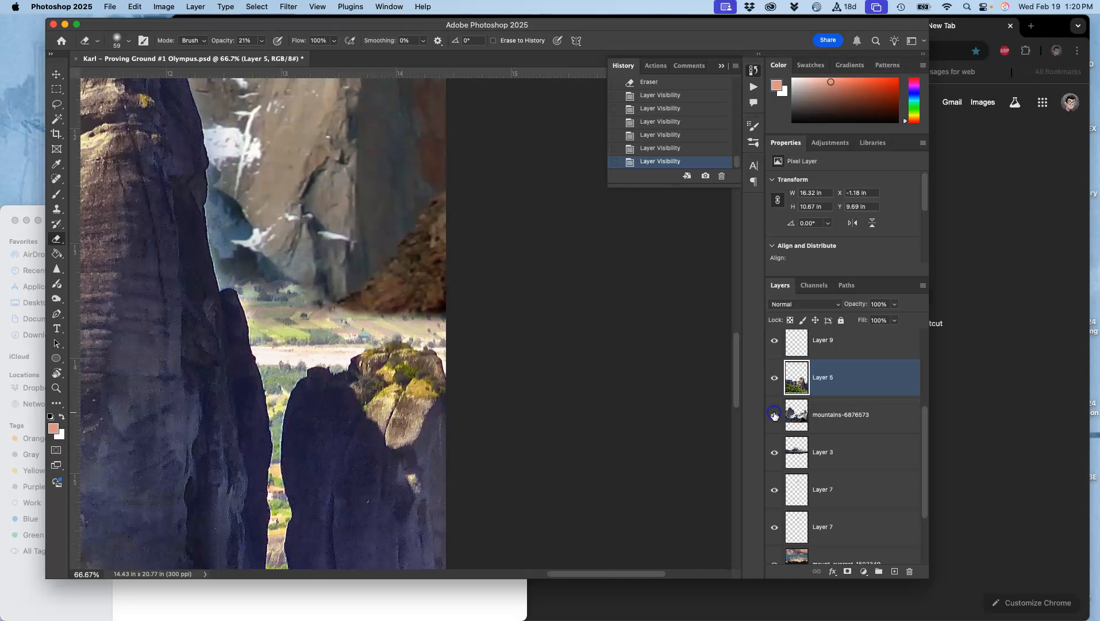
click(775, 455)
- Review the blended valley edge within the whole composition and again at closer range
key(super+minus)
key(super+minus)
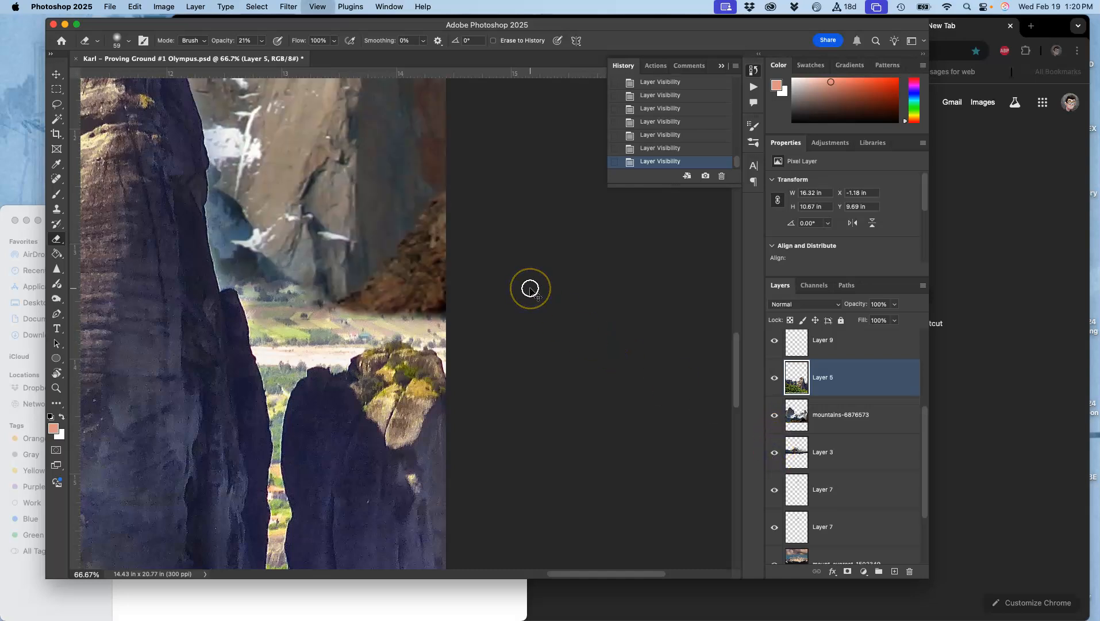
key(super+minus)
key(super+minus)
key(super+minus)
scroll(530, 288, left, 3)
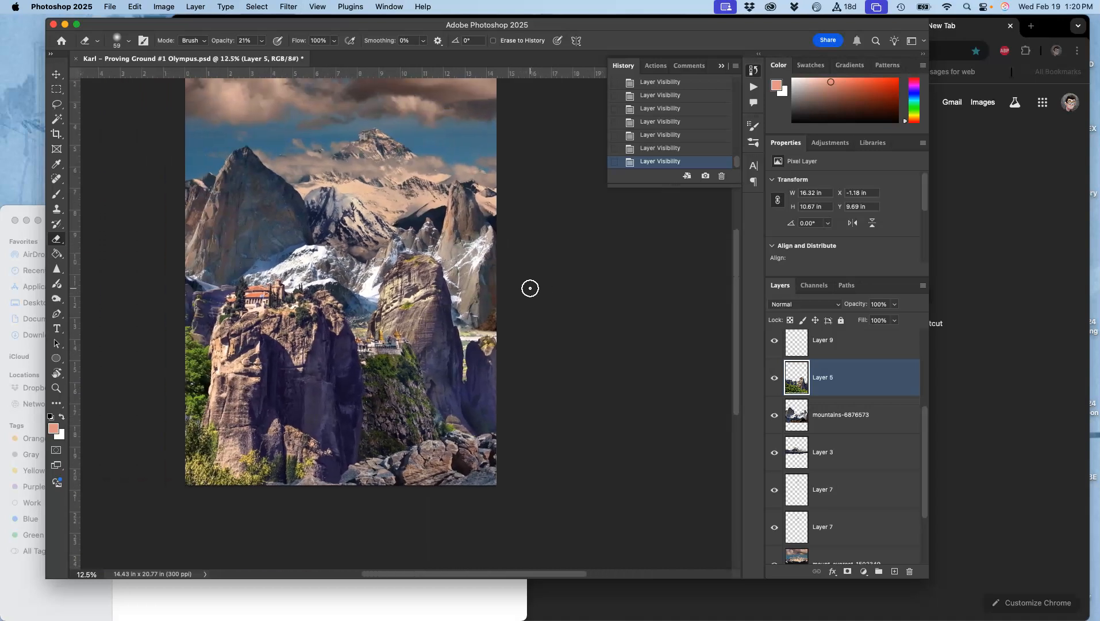
key(super+equal)
key(super+equal)
key(super+equal)
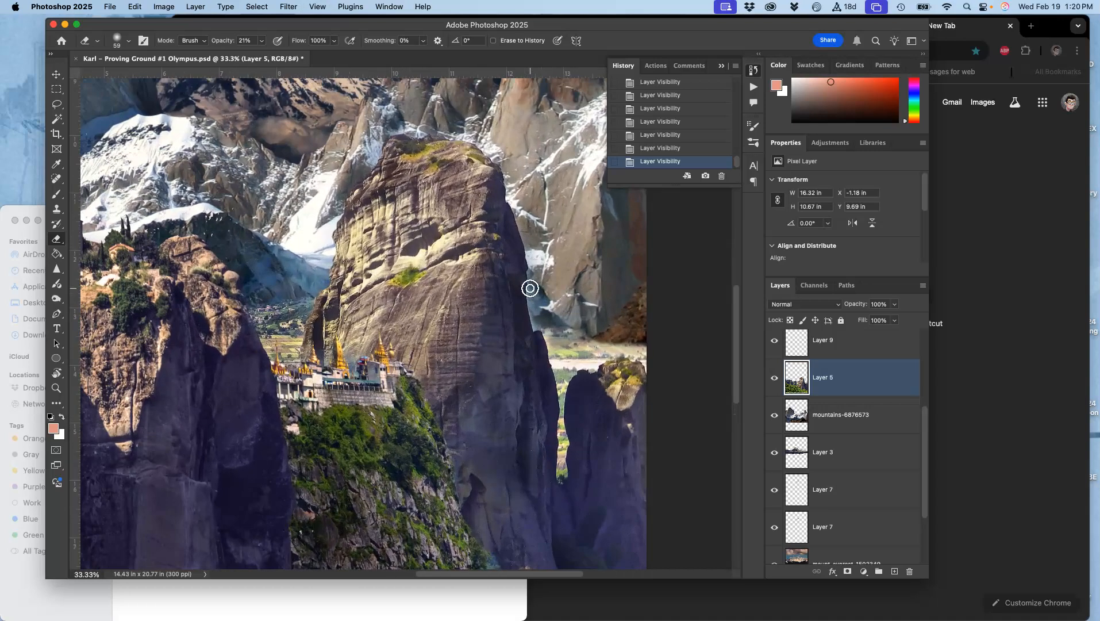
- Darken Layer 5's pale fields between the rock pillars with the Burn tool, using Midtones at 23% exposure
alt+click(774, 378)
alt+click(774, 377)
click(57, 298)
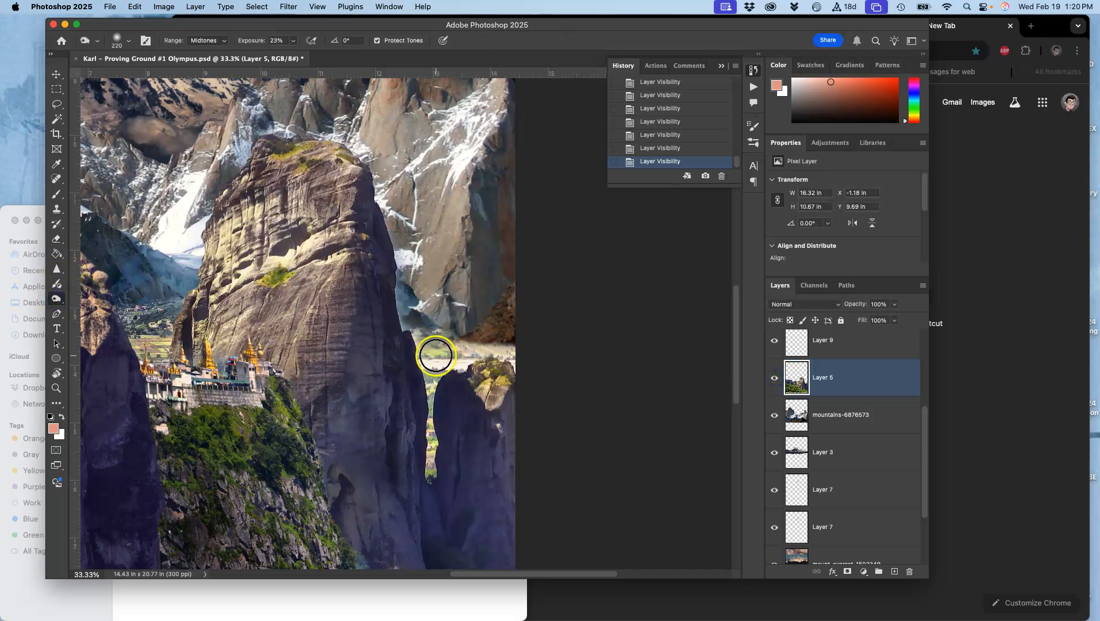
mouse_move(466, 361)
mouse_down()
mouse_move(498, 355)
mouse_move(436, 353)
mouse_move(476, 355)
mouse_move(440, 362)
mouse_move(430, 384)
mouse_move(433, 373)
mouse_move(423, 476)
mouse_move(421, 356)
mouse_move(518, 347)
mouse_move(416, 334)
mouse_move(429, 316)
mouse_move(404, 281)
mouse_move(405, 314)
mouse_move(398, 278)
mouse_move(399, 324)
mouse_move(389, 269)
mouse_move(404, 356)
mouse_move(331, 373)
mouse_move(294, 349)
mouse_move(363, 317)
mouse_move(379, 356)
mouse_up()
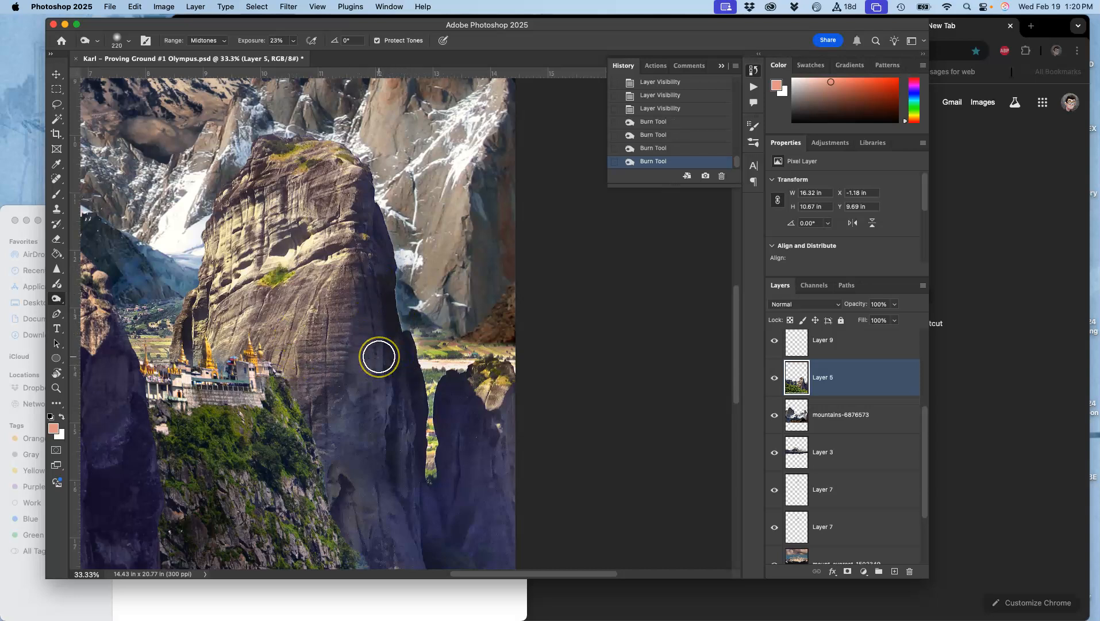
- Inspect the tall pillar's light edge fringe at 300%, toggling Layer 4, myanmar-4517946 and Layer 5 to identify its layer
key(super+1)
key(super+equal)
key(super+equal)
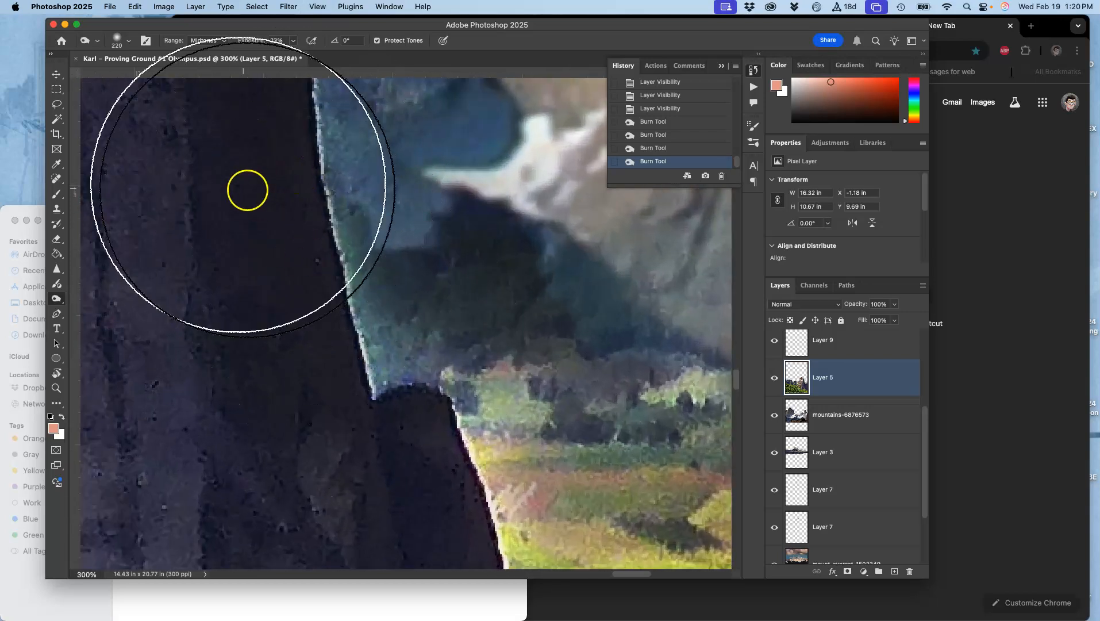
click(56, 74)
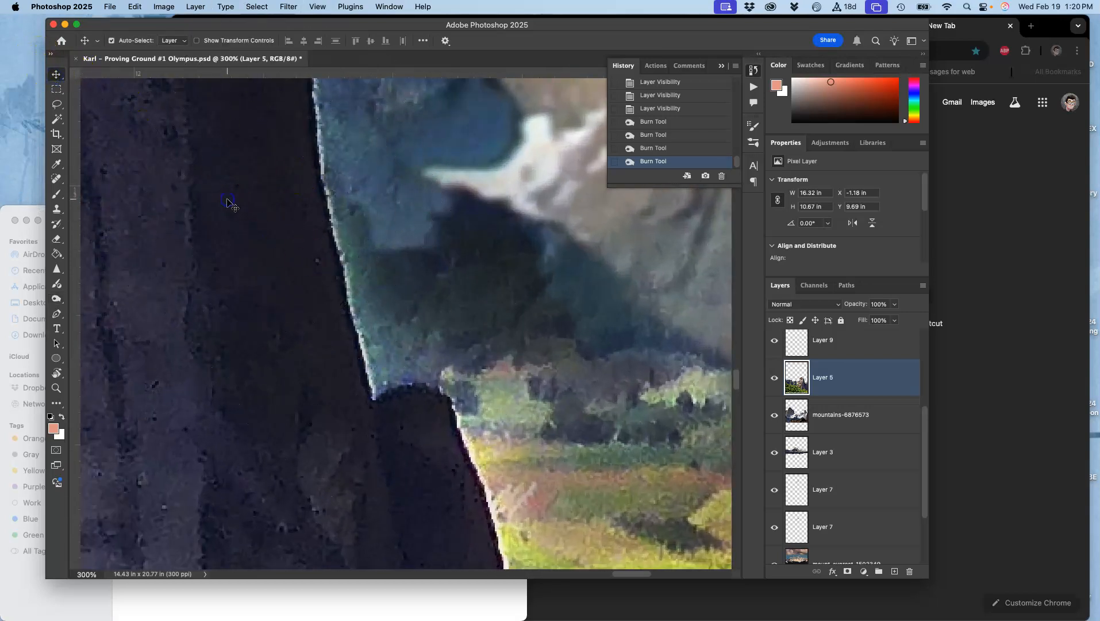
shift+click(799, 419)
scroll(801, 408, up, 3)
scroll(800, 409, up, 2)
click(796, 401)
click(775, 401)
click(774, 401)
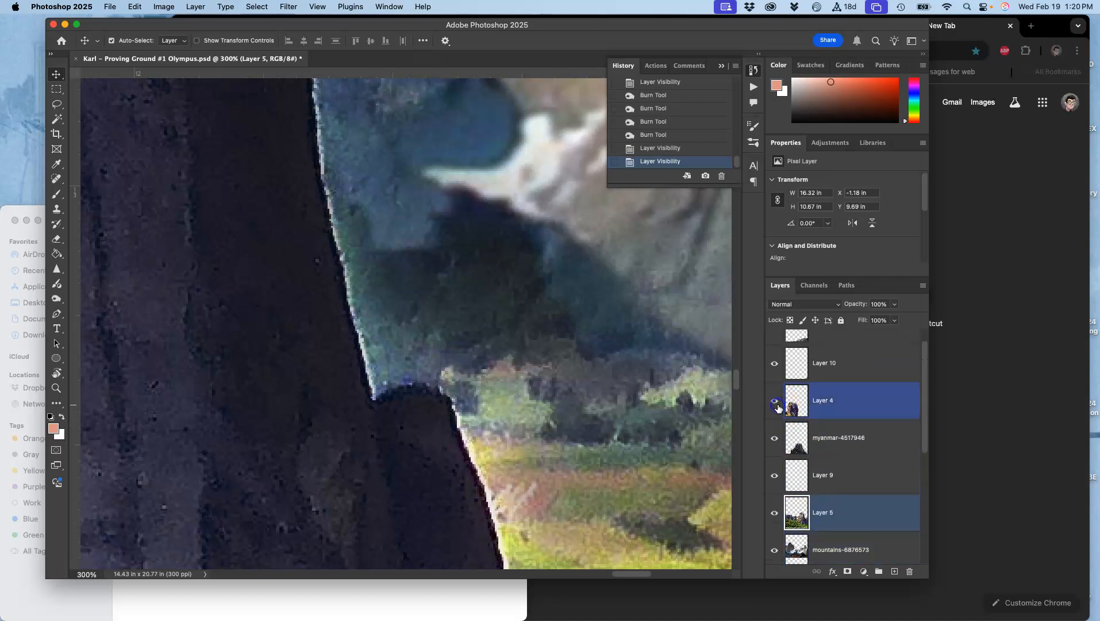
scroll(778, 407, up, 1)
click(775, 457)
click(774, 459)
click(773, 460)
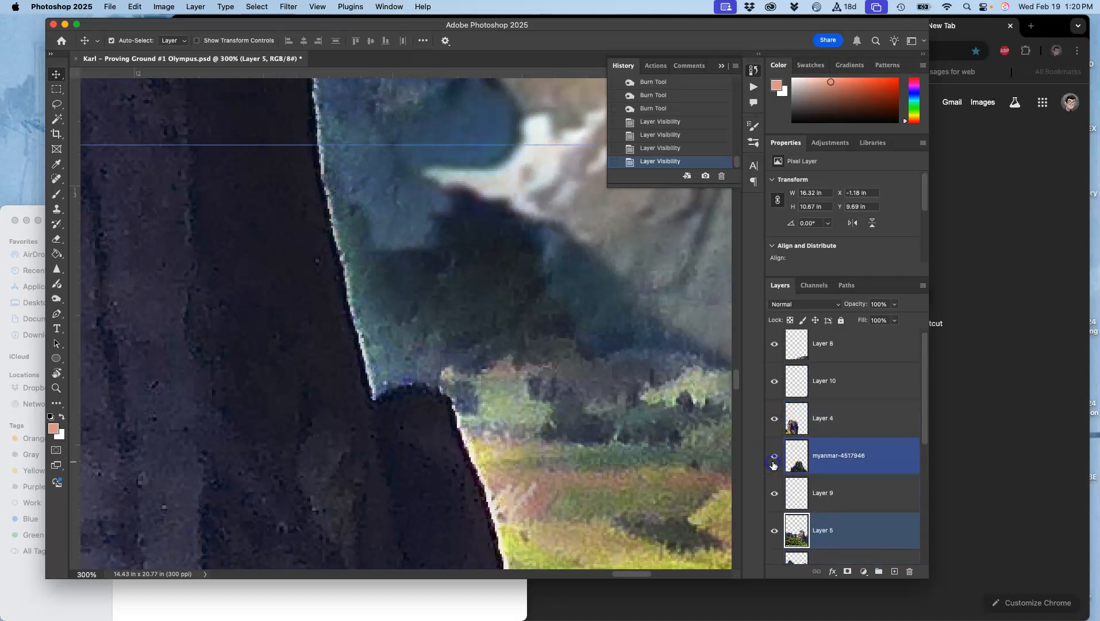
scroll(774, 466, down, 2)
click(773, 472)
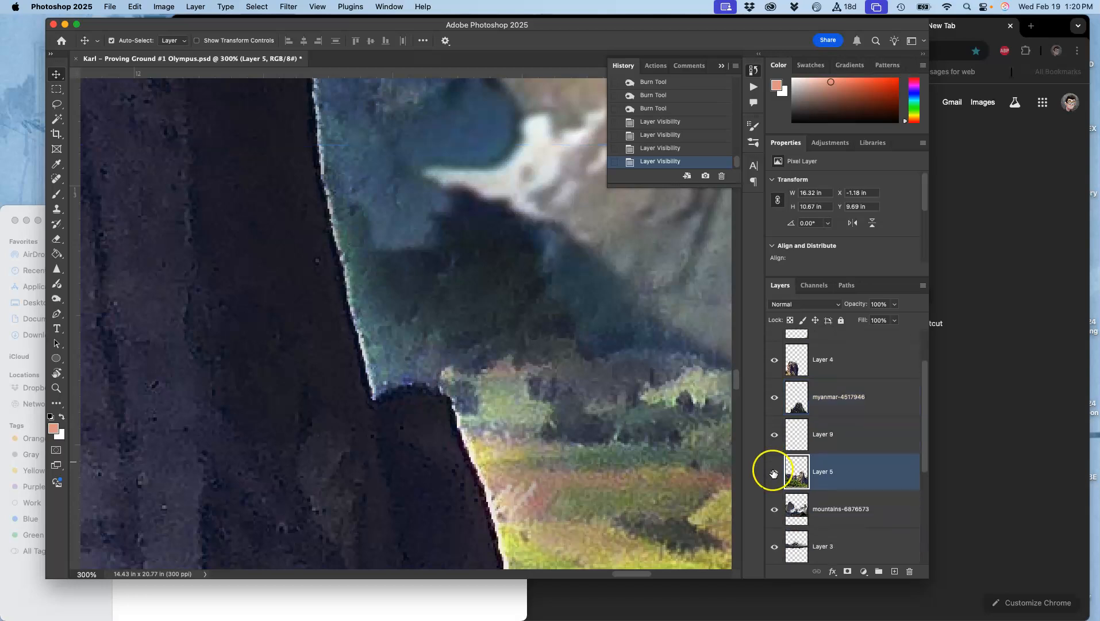
click(775, 472)
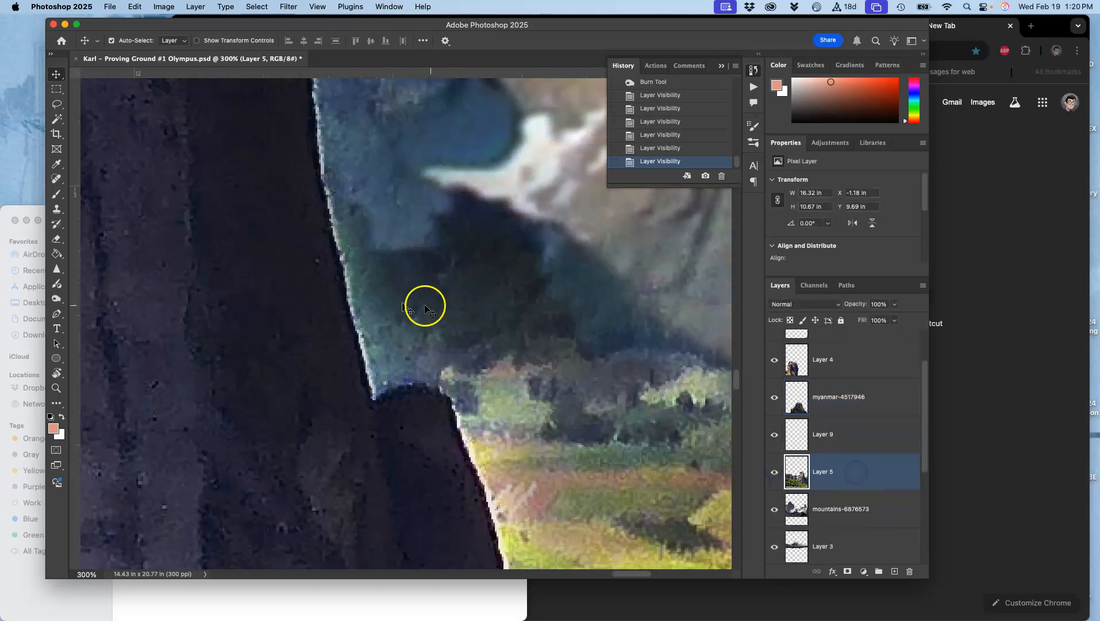
- Try to remove a strip along the pillar's edge with a 2 px feathered lasso selection, then undo the deletions and deselect
click(56, 104)
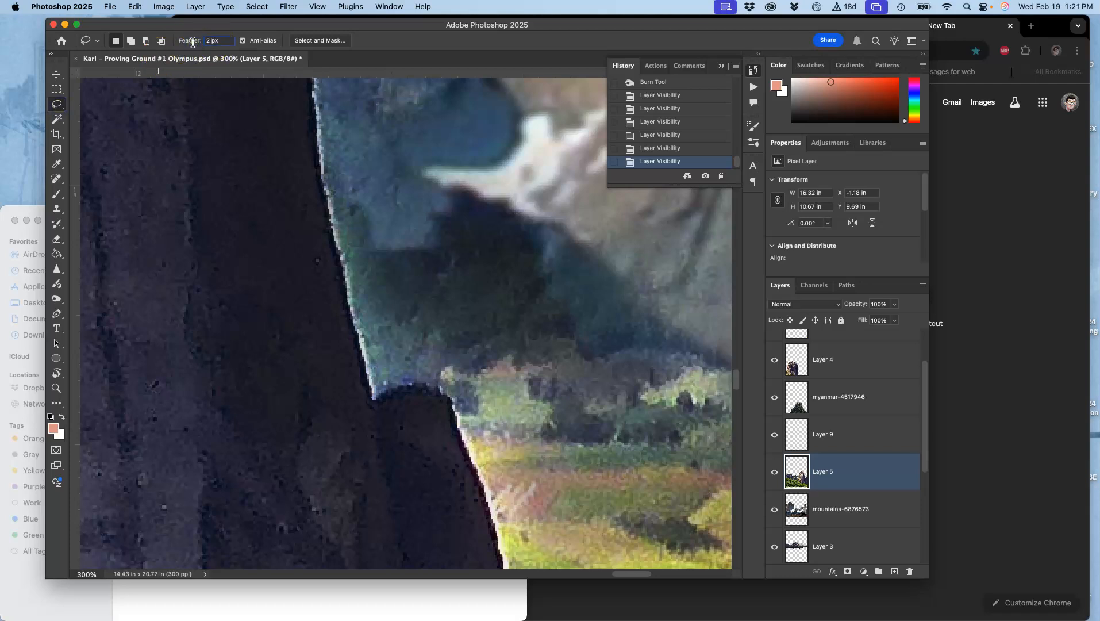
scroll(398, 149, up, 10)
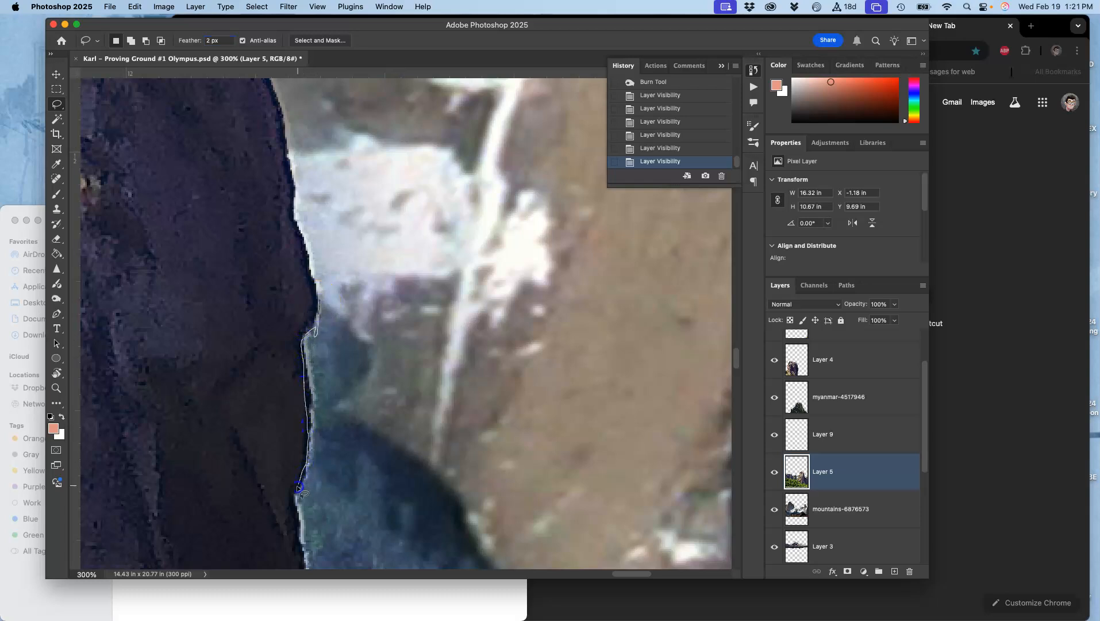
mouse_move(301, 541)
mouse_down()
mouse_move(392, 411)
mouse_move(392, 352)
mouse_up()
key(Delete)
key(Delete)
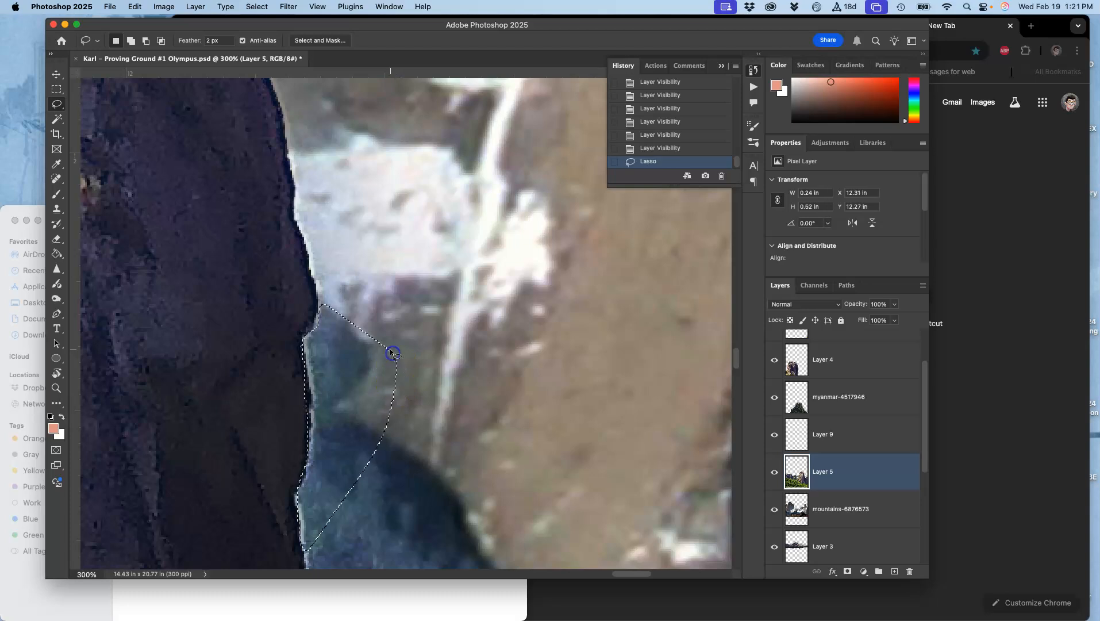
scroll(390, 351, down, 5)
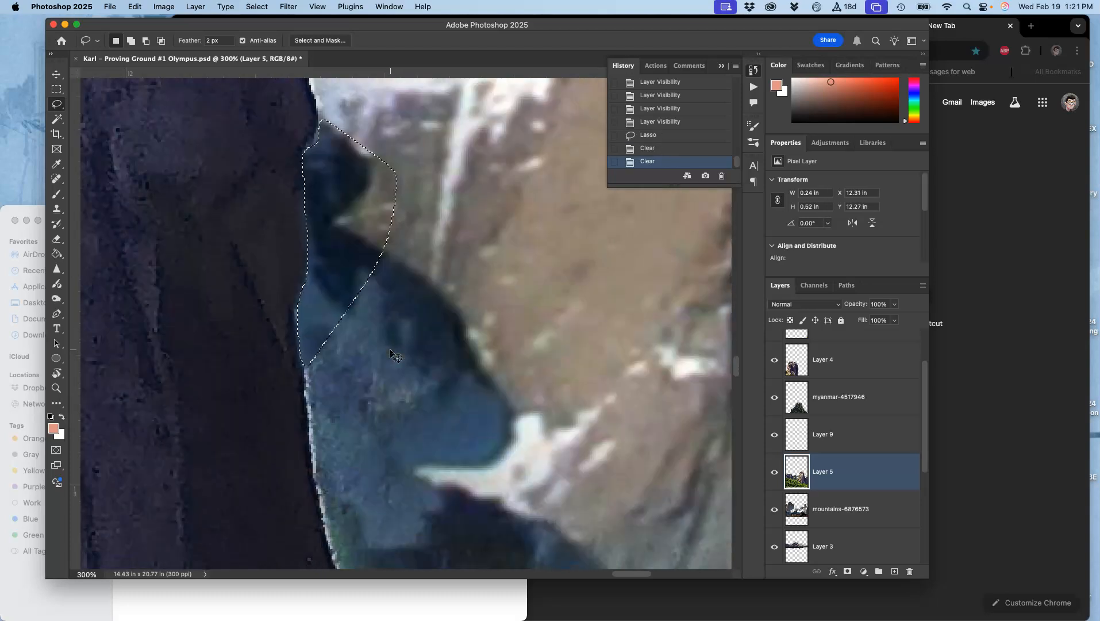
key(super+z)
key(super+z)
click(345, 326)
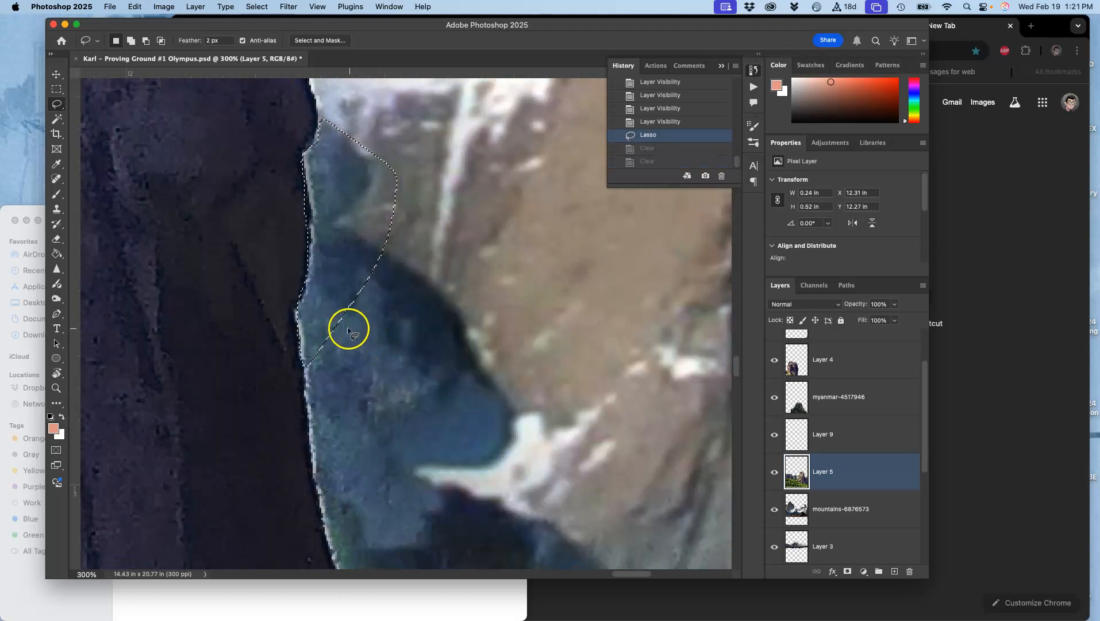
- Select the light fringe along the pillar's edge with the Magic Wand at tolerance 32, turning Contiguous off to extend the selection
click(56, 119)
click(306, 156)
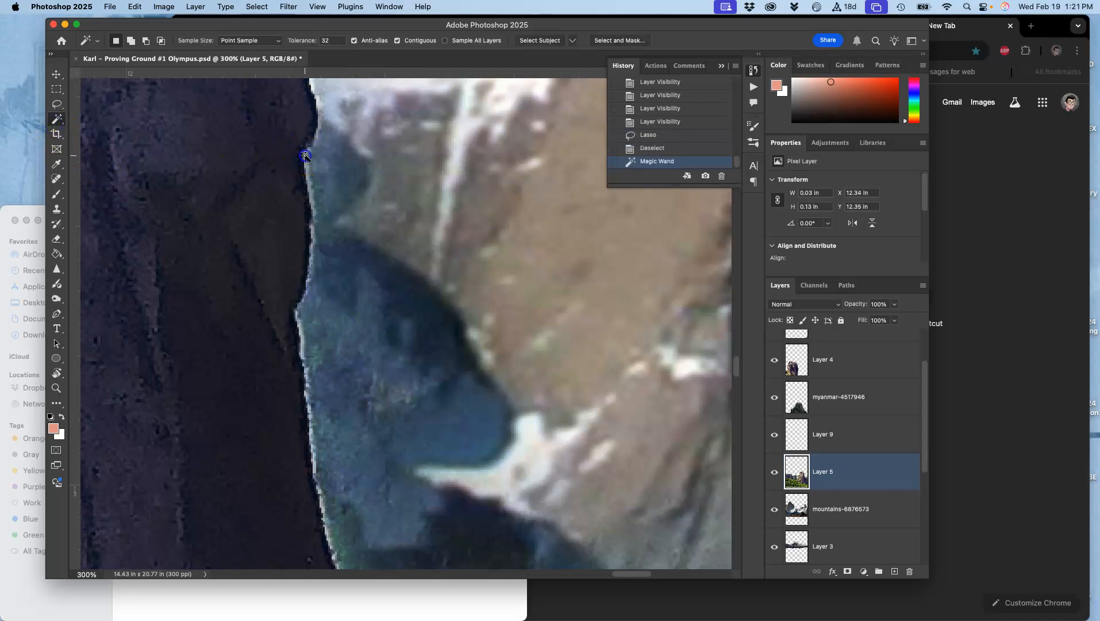
click(312, 231)
shift+click(312, 257)
shift+click(314, 234)
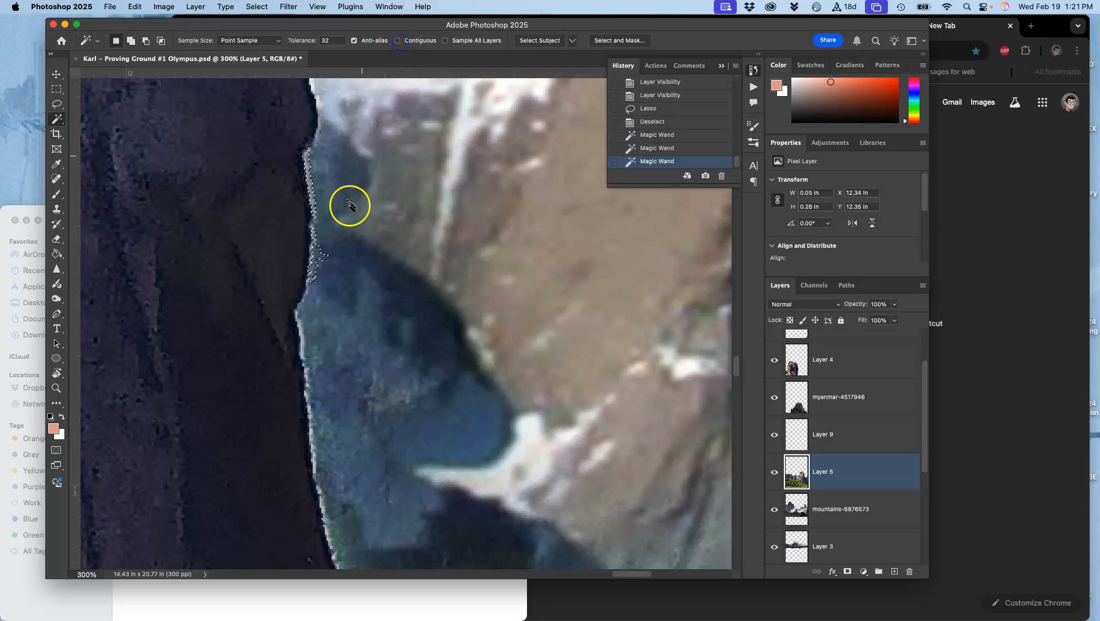
shift+click(301, 333)
scroll(331, 454, down, 3)
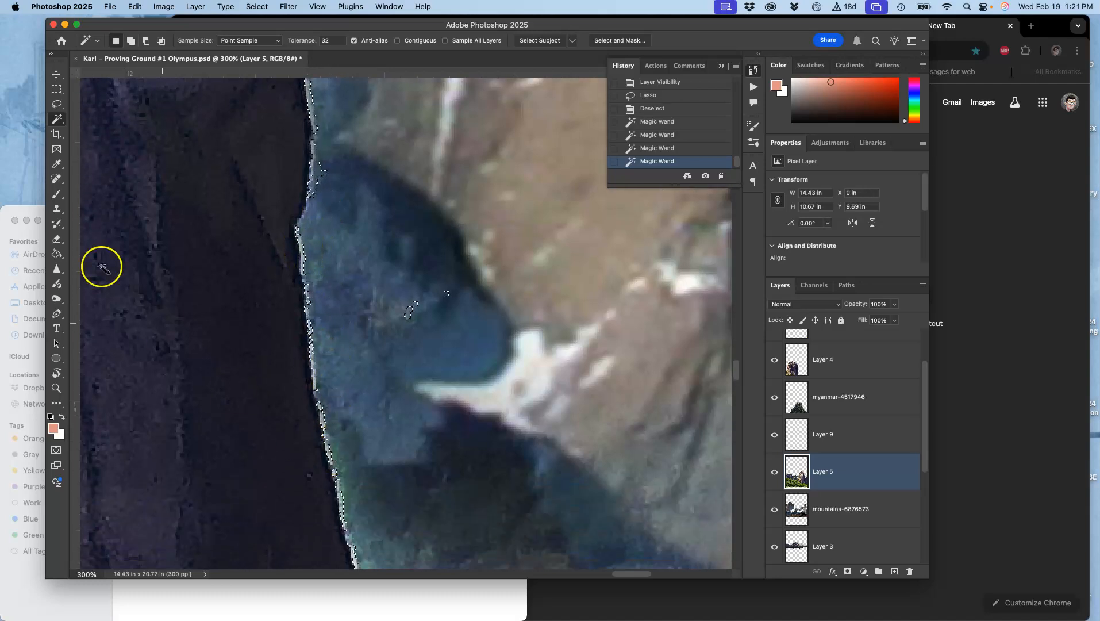
- Burn the selected fringe along the pillar's edge using Midtones at 23% exposure
click(57, 299)
drag(273, 269, 240, 314)
mouse_move(238, 258)
mouse_down()
mouse_move(327, 398)
mouse_move(240, 216)
mouse_up()
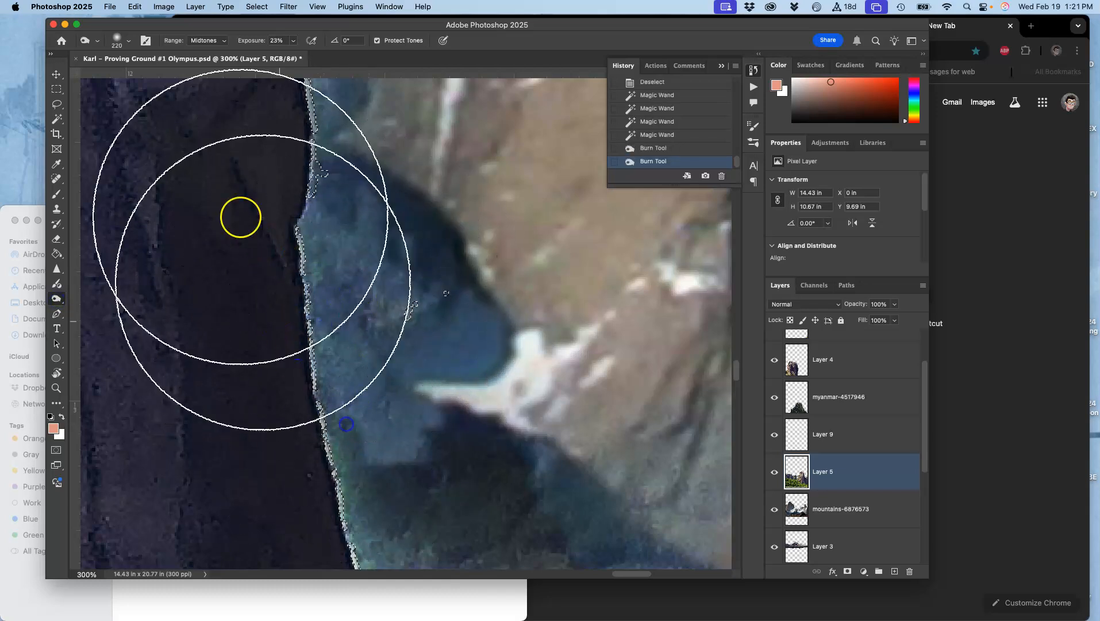
- Set the burn range to Highlights, darken the selected fringe along the pillar's edge, and clear the selection
click(206, 40)
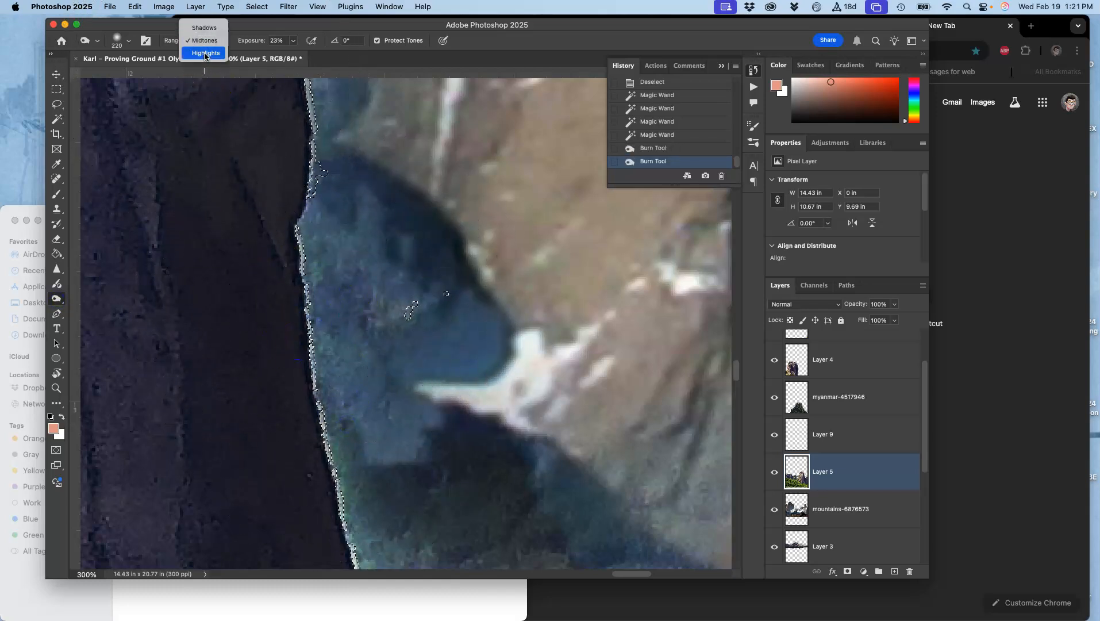
click(205, 54)
mouse_move(319, 176)
mouse_down()
mouse_move(317, 227)
mouse_move(377, 250)
mouse_move(282, 314)
mouse_move(319, 297)
mouse_up()
mouse_move(301, 422)
mouse_down()
mouse_move(314, 399)
mouse_move(415, 361)
mouse_move(357, 426)
mouse_move(379, 411)
mouse_move(315, 369)
mouse_move(330, 324)
mouse_move(317, 384)
mouse_move(347, 326)
mouse_move(305, 301)
mouse_up()
scroll(304, 446, down, 5)
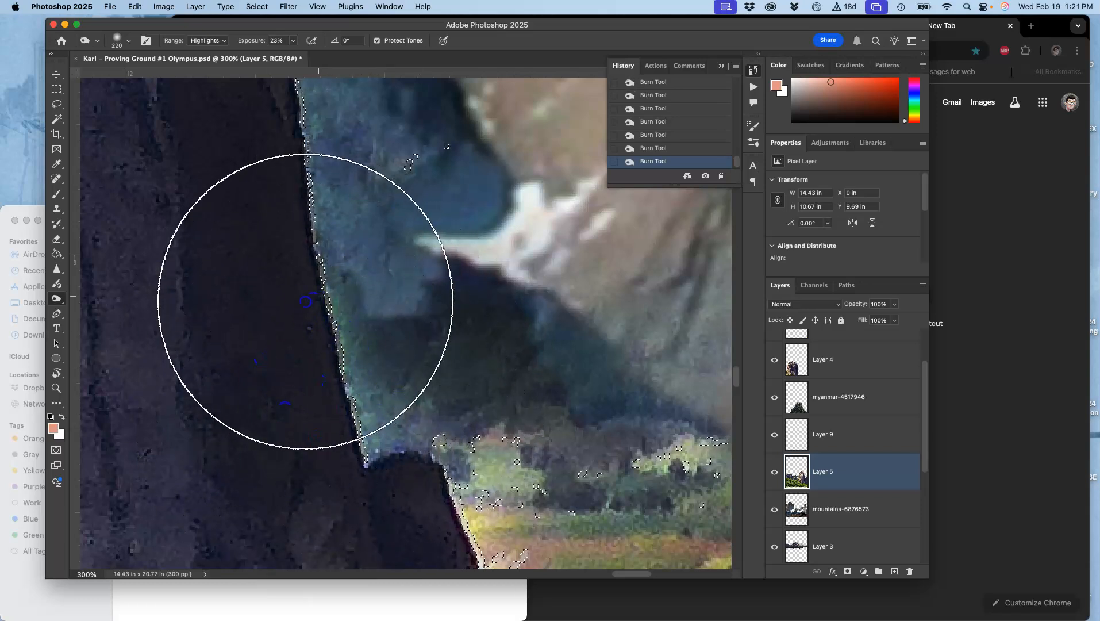
scroll(343, 282, up, 5)
scroll(303, 225, up, 7)
scroll(299, 226, up, 2)
scroll(314, 244, up, 5)
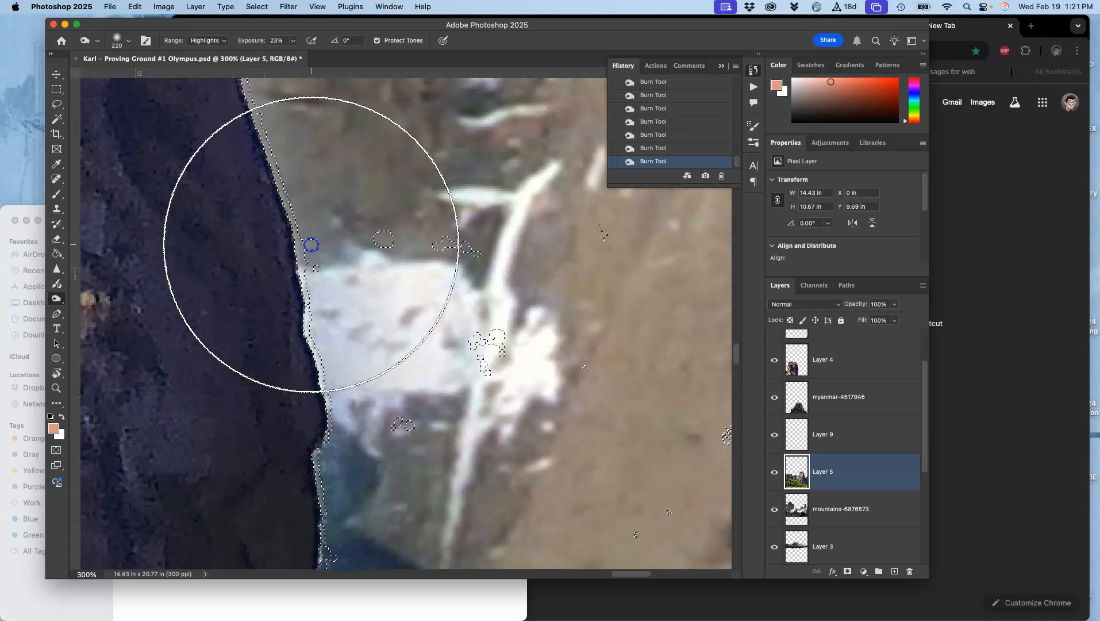
scroll(311, 244, up, 7)
key(super+d)
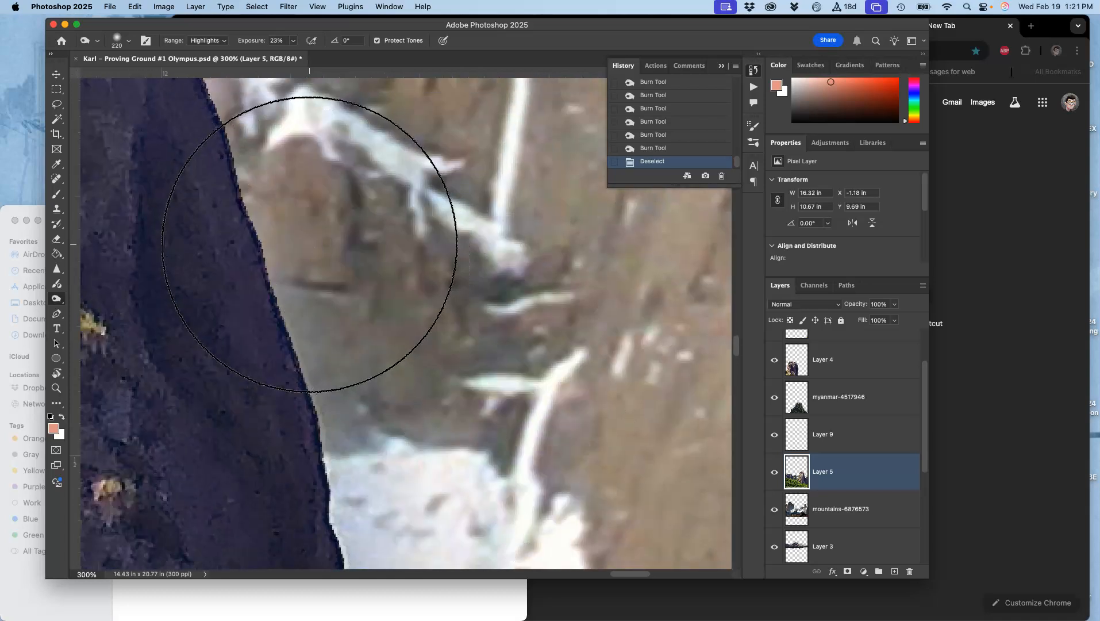
- Burn the pillar's edge below the snow patch once more without a selection, and check the whole composition
scroll(329, 310, down, 8)
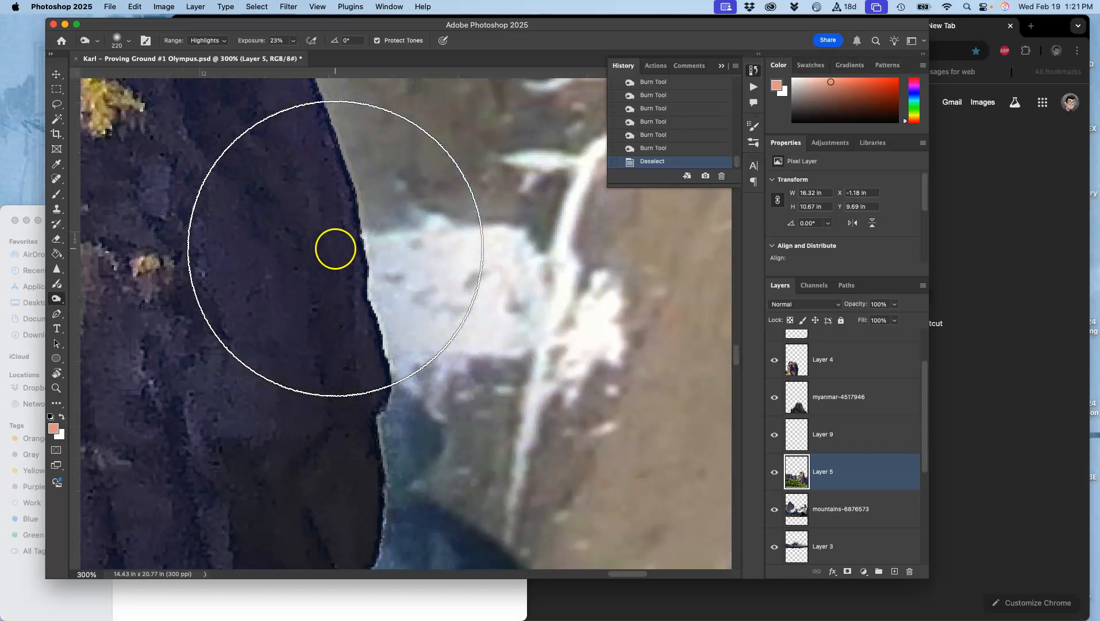
scroll(335, 248, down, 8)
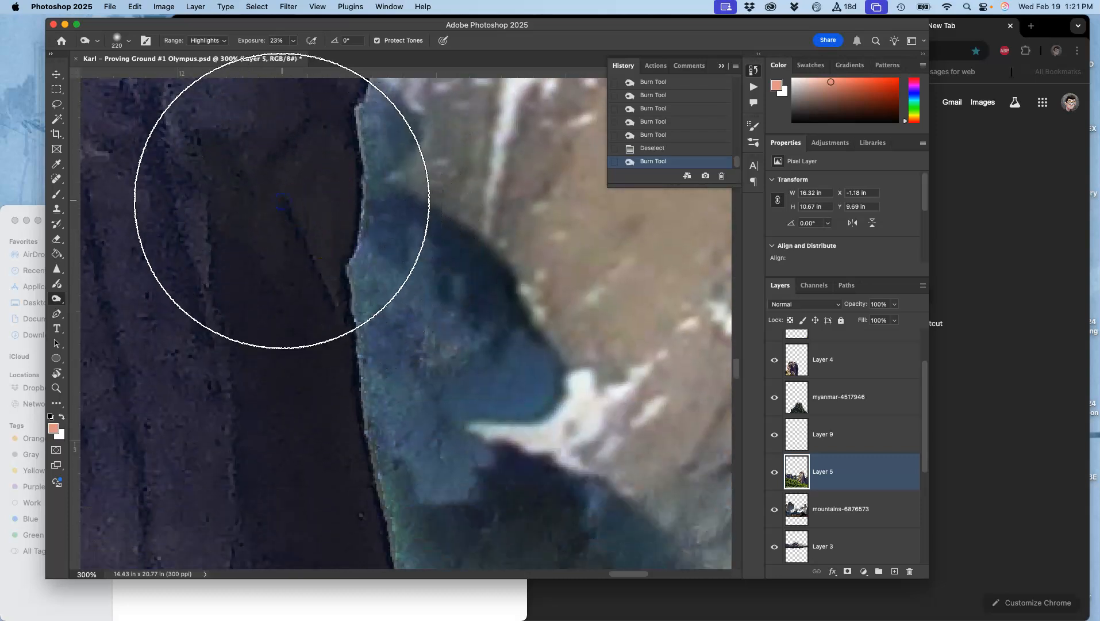
scroll(282, 201, down, 10)
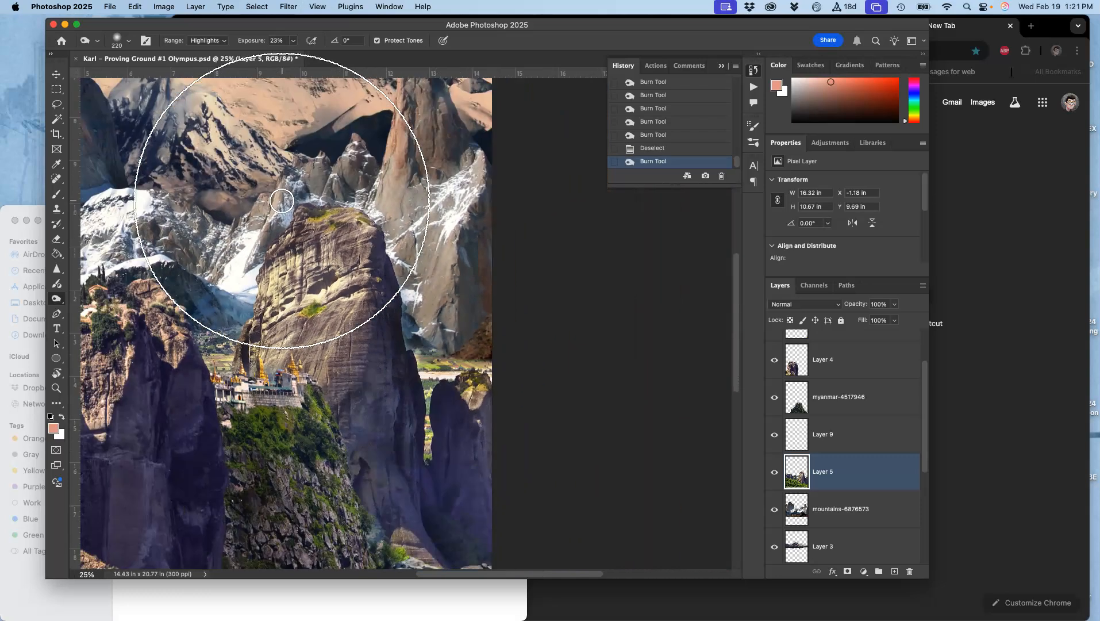
scroll(282, 201, down, 2)
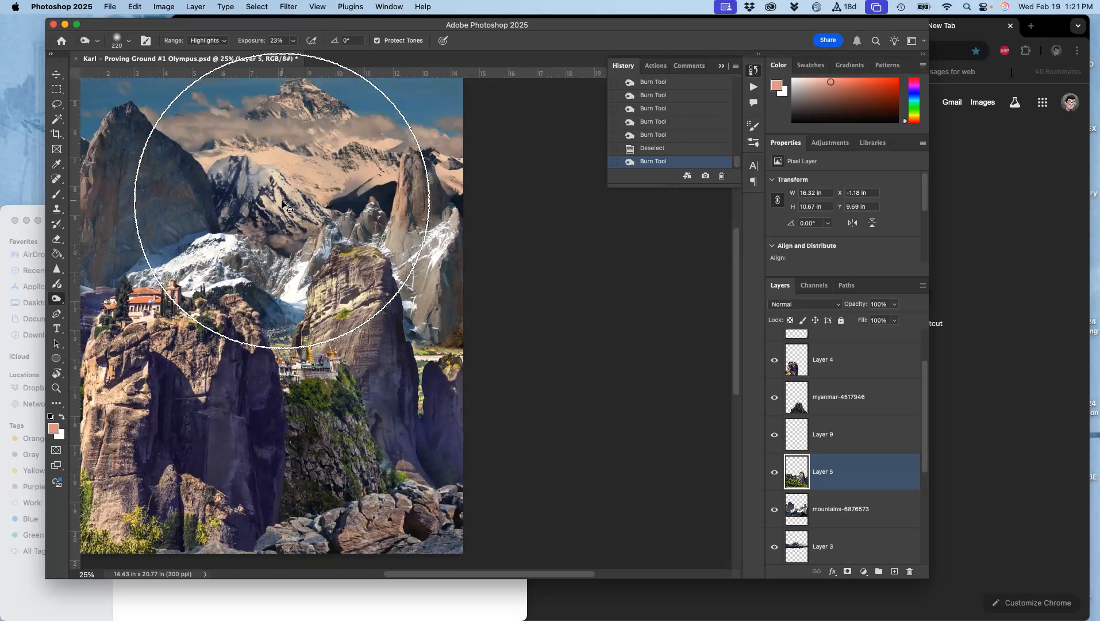
scroll(281, 201, down, 2)
scroll(282, 201, left, 5)
scroll(282, 201, up, 3)
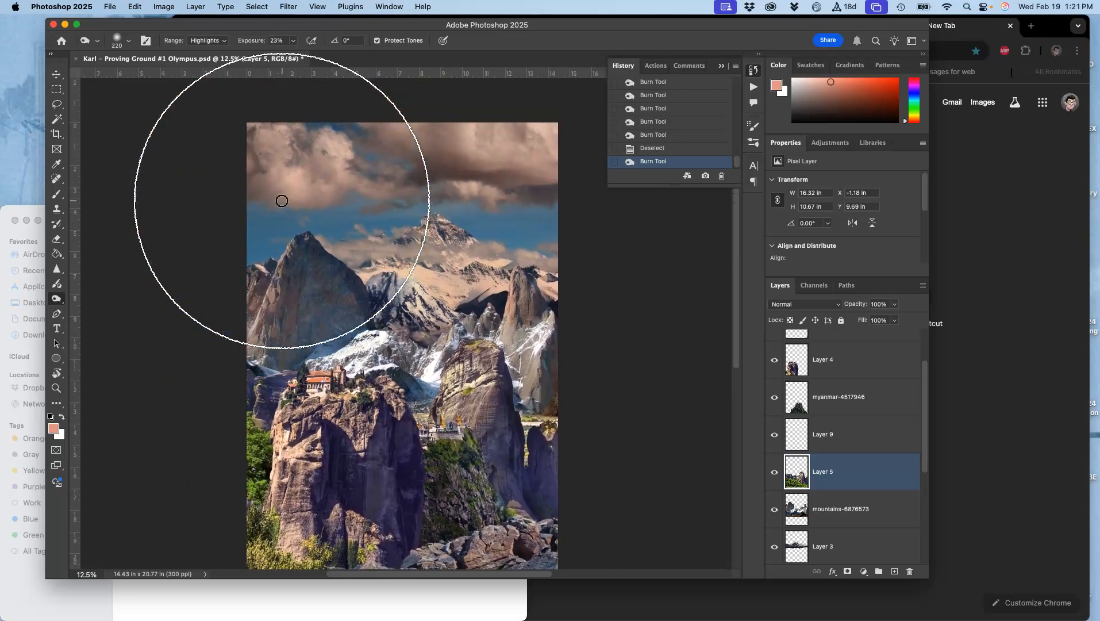
- Enlarge the document window, then unlock and delete the locked layers Layer 1 and Layer 2
drag(928, 576, 1005, 616)
scroll(923, 520, down, 3)
scroll(923, 520, down, 1)
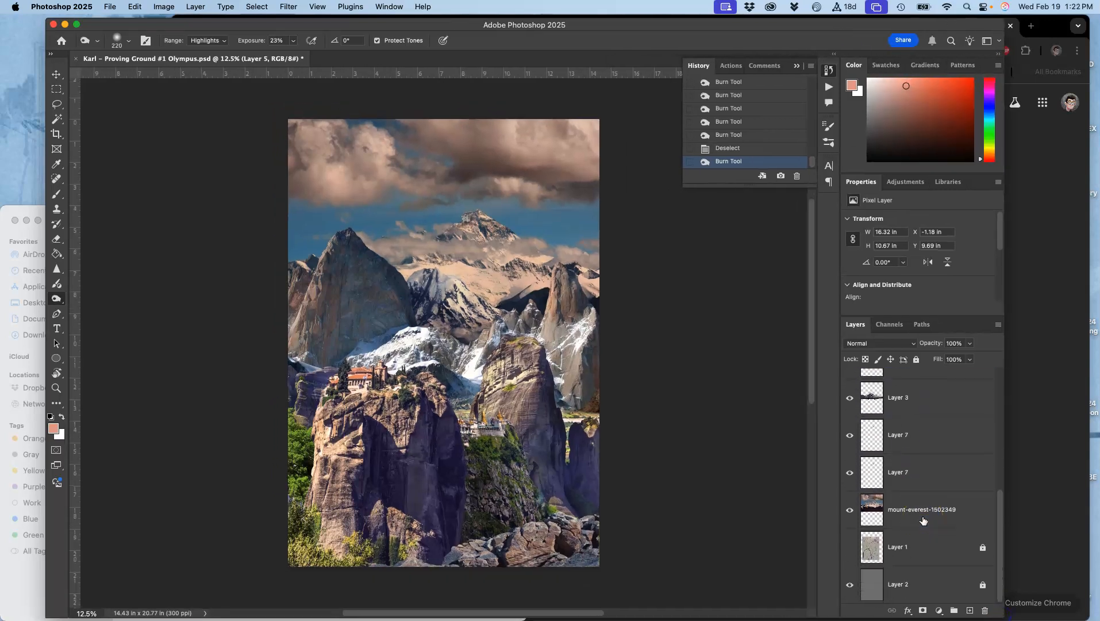
click(893, 543)
click(916, 359)
key(Delete)
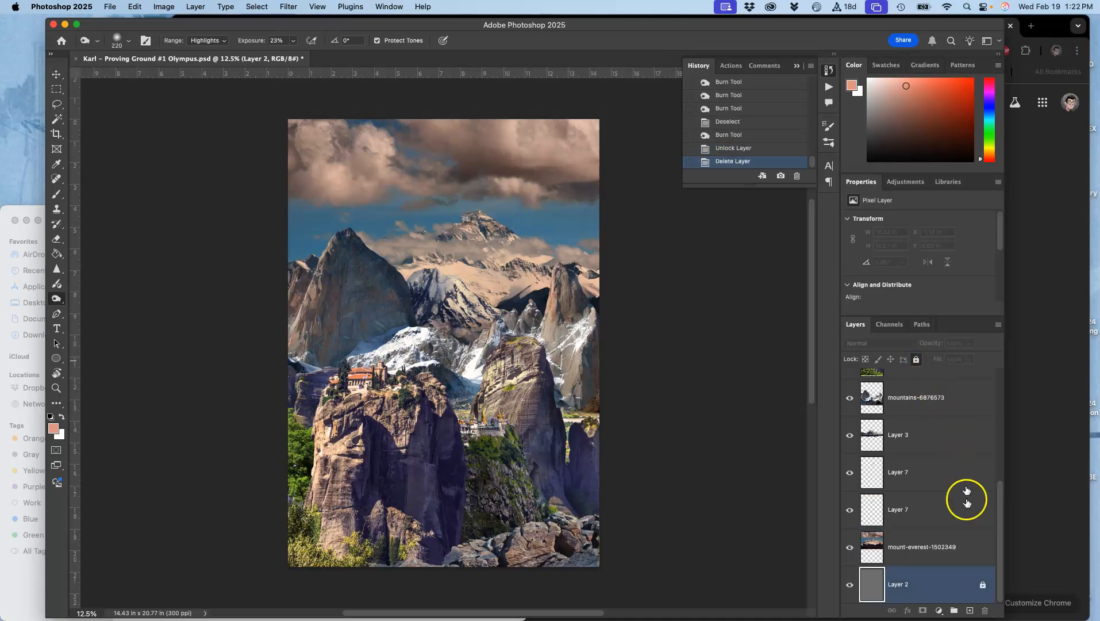
click(982, 584)
click(916, 359)
click(916, 360)
key(Delete)
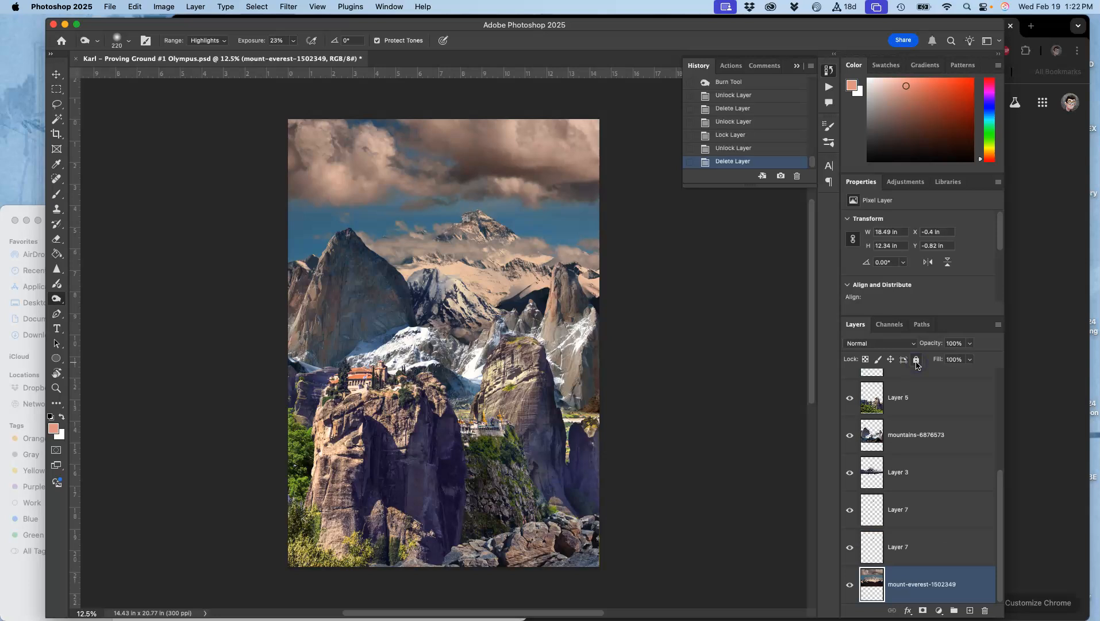
- Toggle the visibility of mount-everest-1502349 to check what it contributes to the composition
click(848, 584)
click(849, 584)
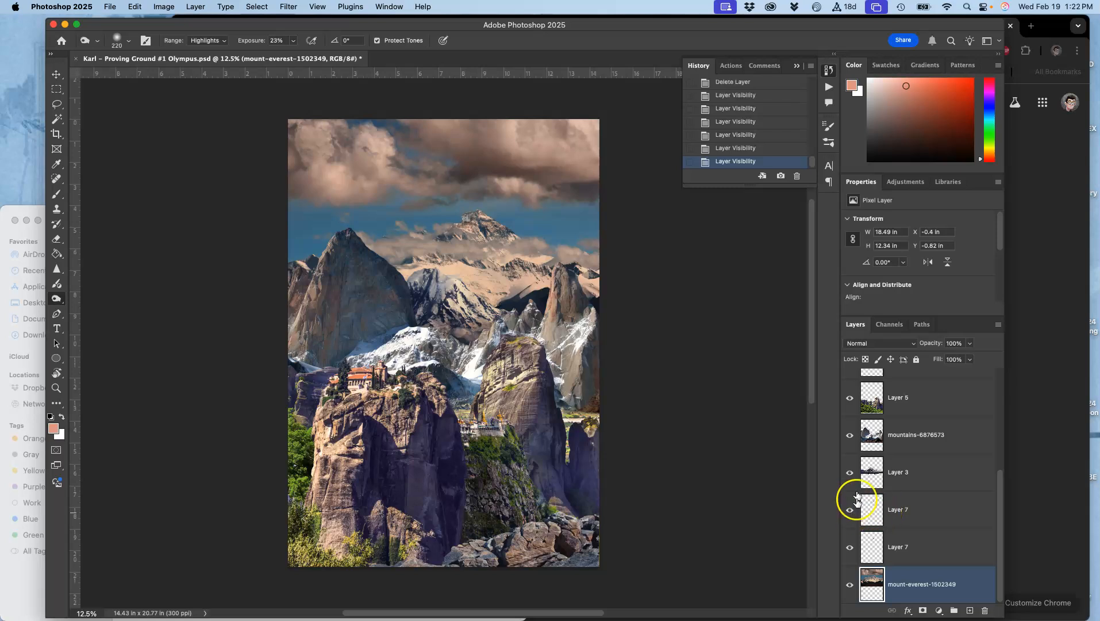
click(889, 581)
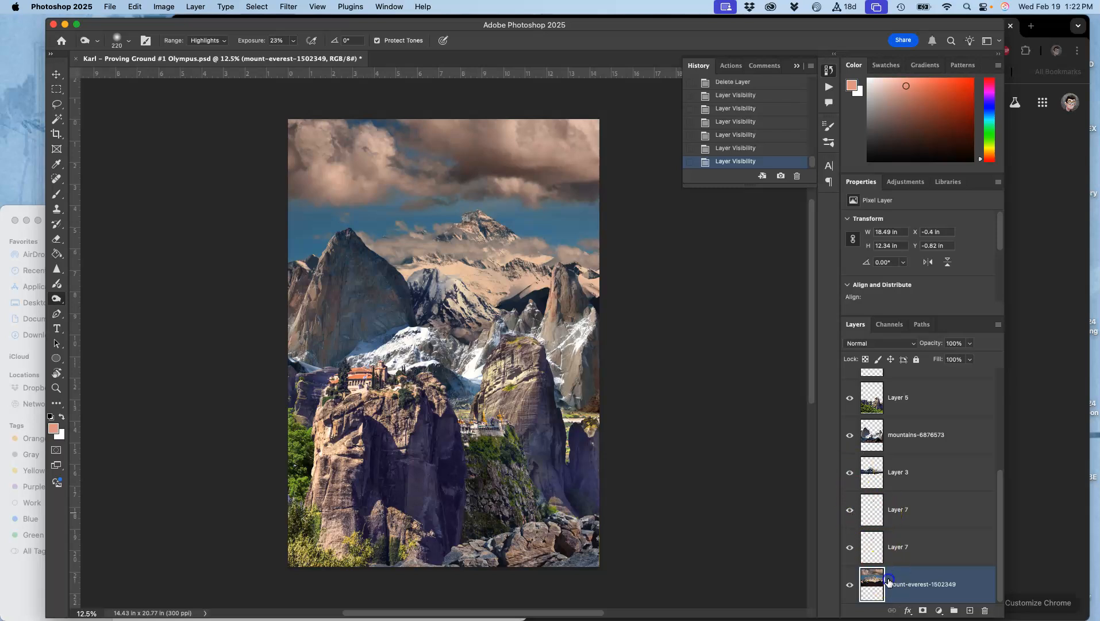
click(850, 584)
click(851, 585)
- Examine the summit building at 66.67%, toggling both Layer 7 layers to see what each contributes
key(super+equal)
key(super+equal)
key(super+equal)
key(super+equal)
scroll(359, 245, up, 10)
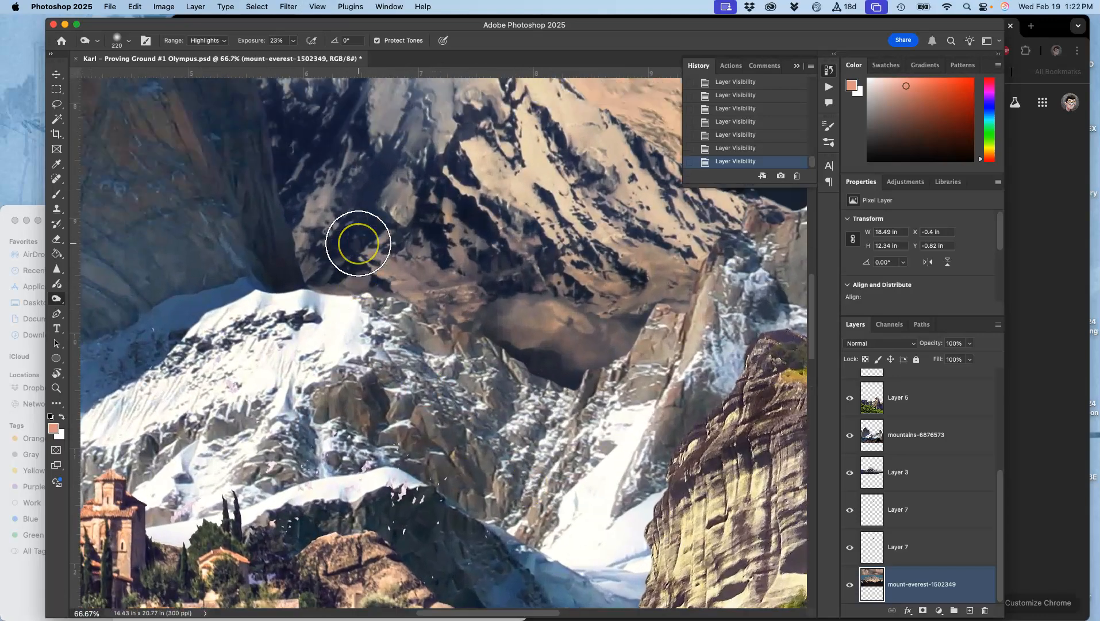
key(super+equal)
scroll(359, 246, down, 5)
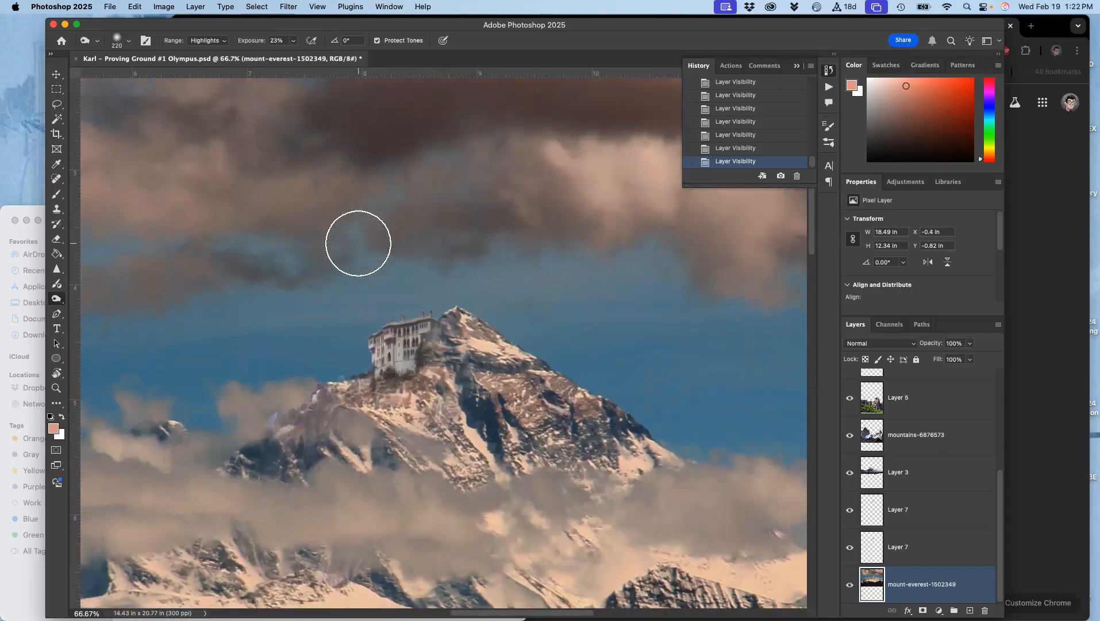
click(849, 548)
click(852, 511)
click(852, 510)
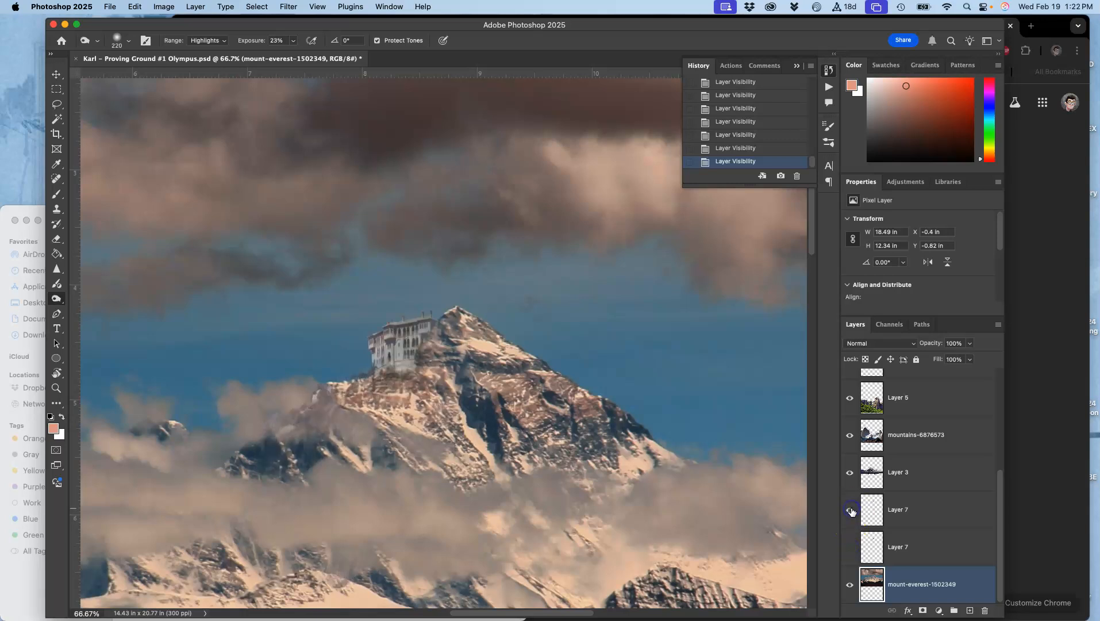
click(850, 547)
click(850, 547)
click(850, 546)
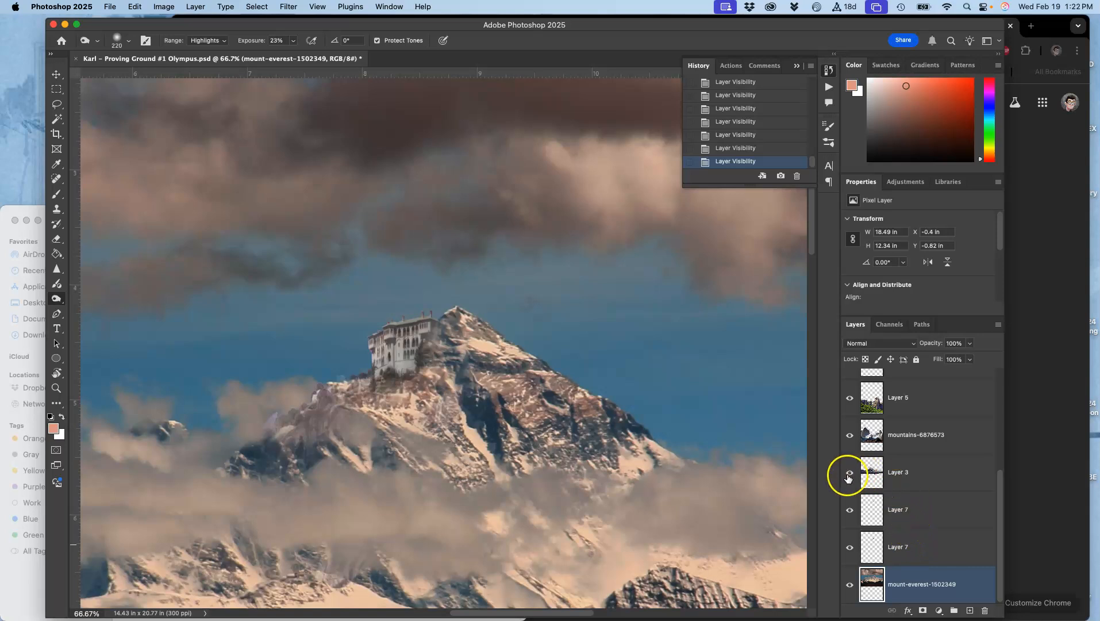
- Select both Layer 7 layers together with mount-everest-1502349
click(910, 487)
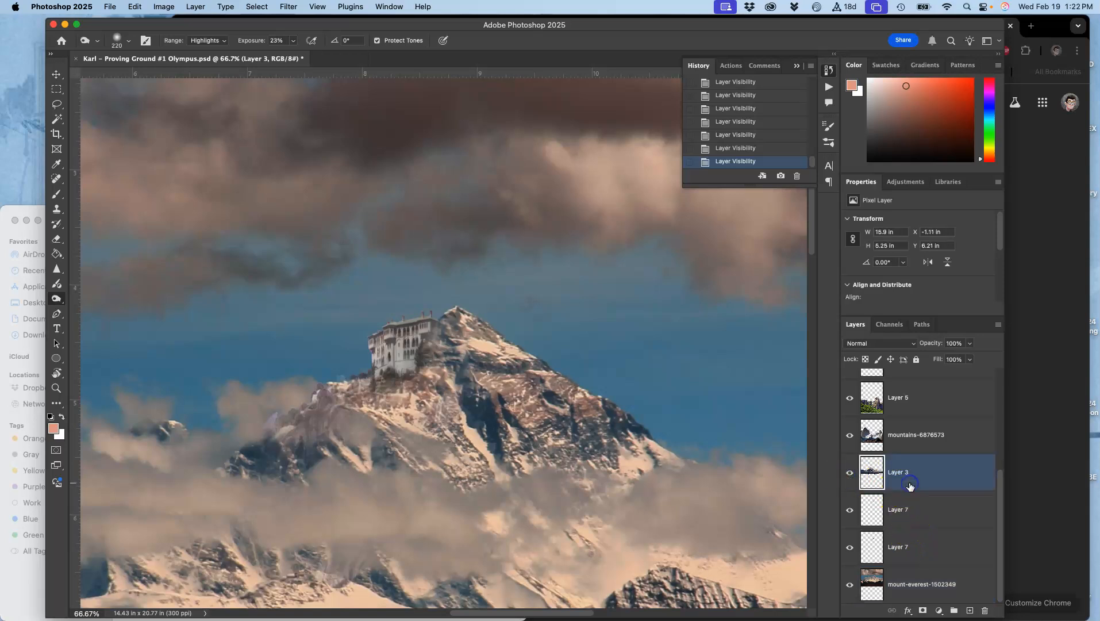
key(super+minus)
key(super+minus)
key(super+minus)
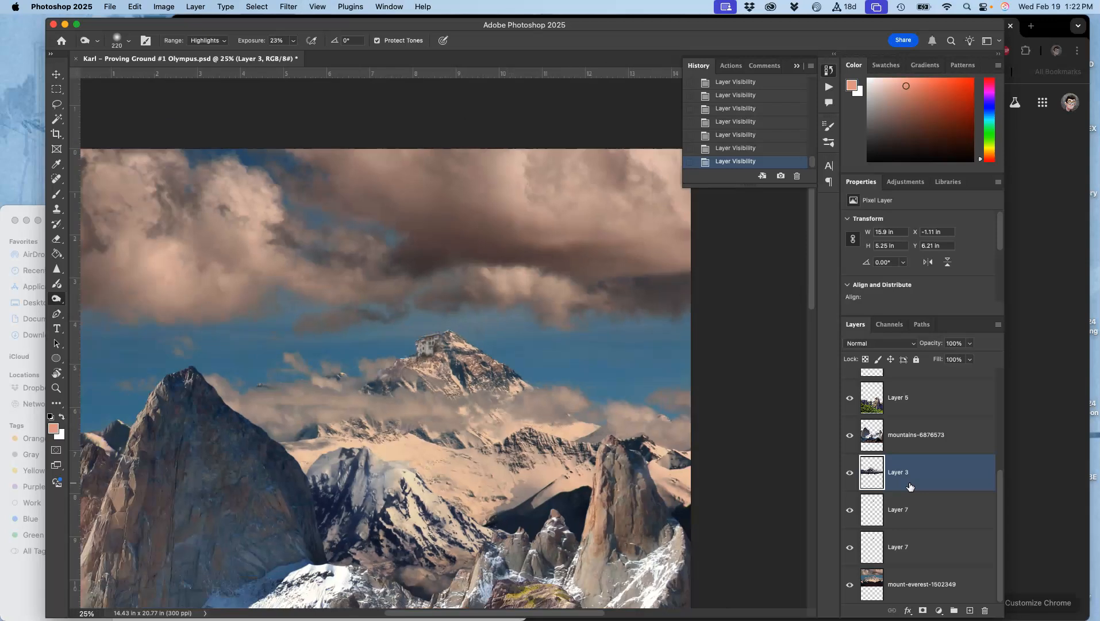
click(908, 514)
shift+click(900, 578)
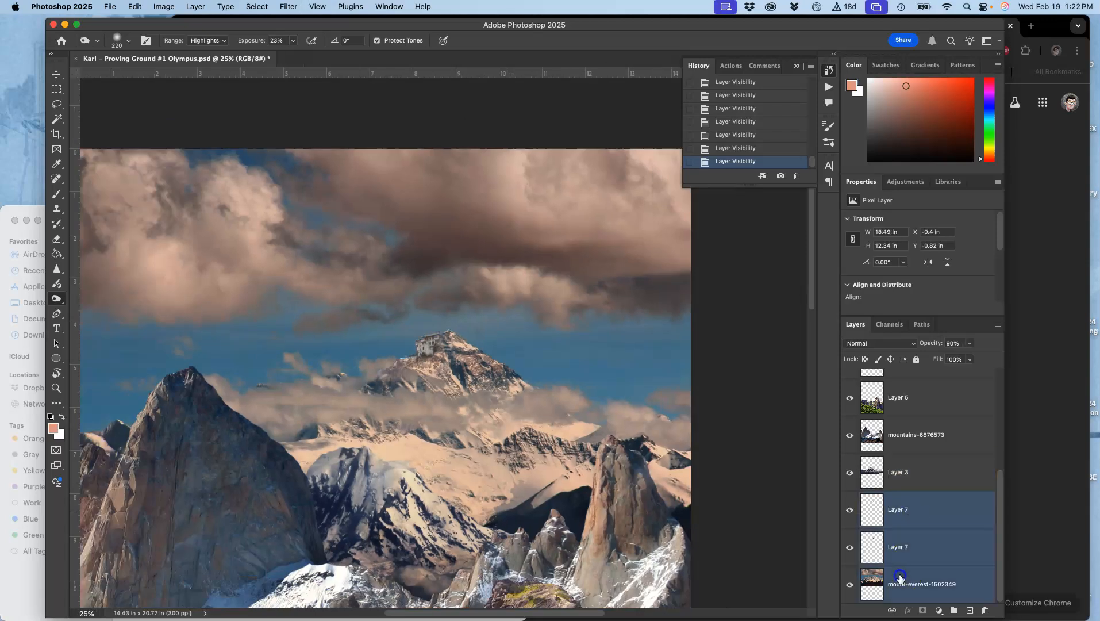
drag(450, 351, 429, 354)
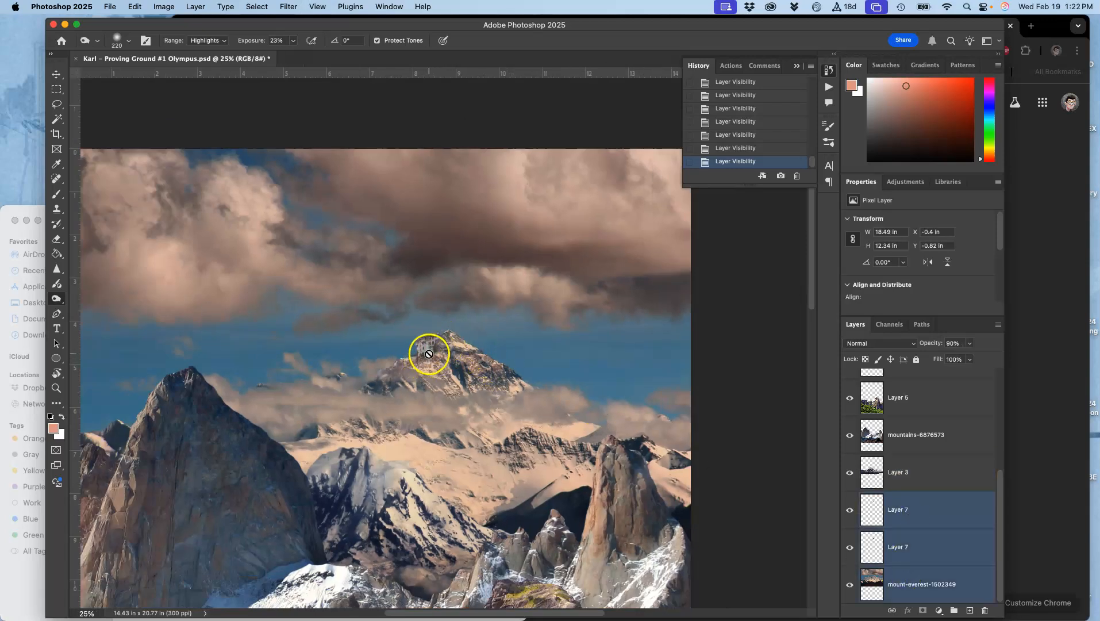